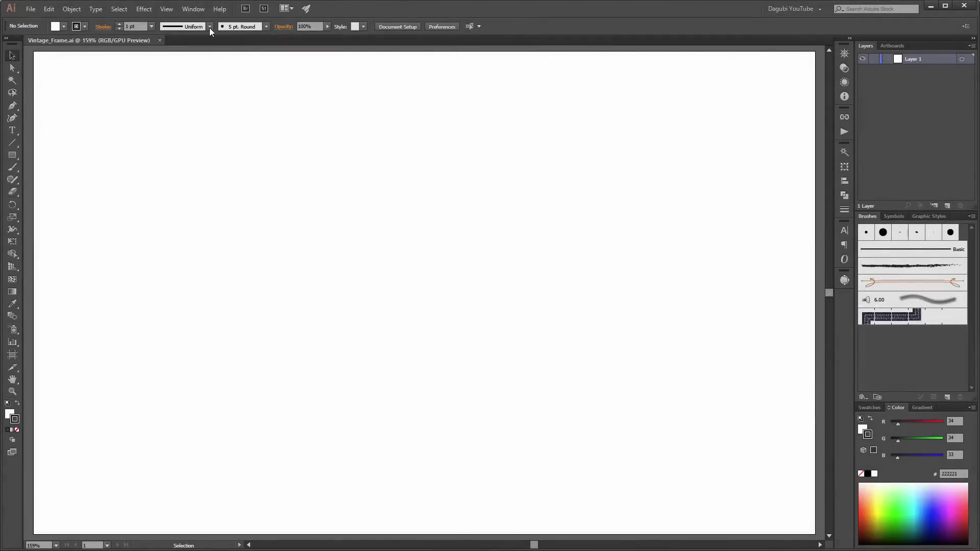
Open the View menu to enable Smart Guides
click(166, 9)
Enable Smart Guides, draw a stroke-less black artboard-size rectangle, lock Layer 1, and add a layer
click(189, 334)
key(m)
click(861, 474)
key(x)
click(867, 474)
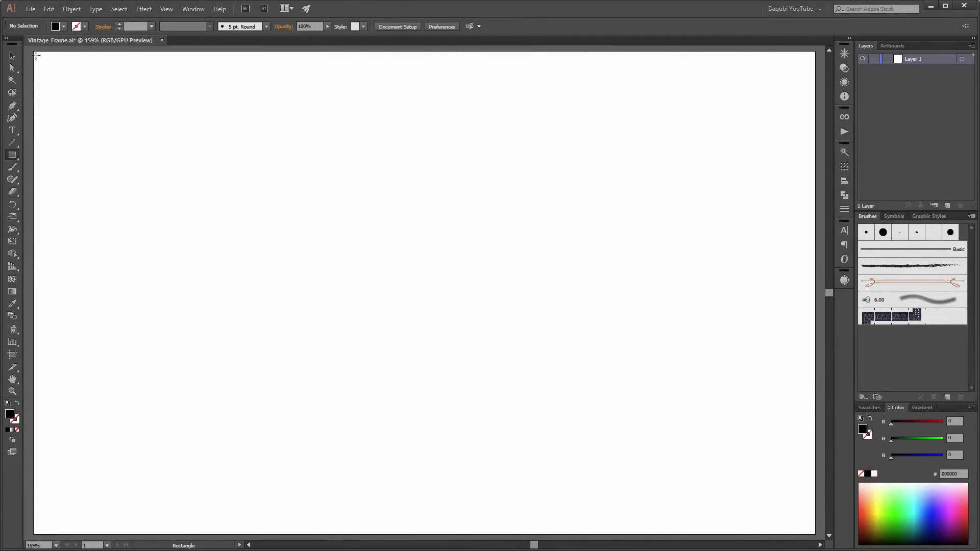
drag(35, 52, 816, 534)
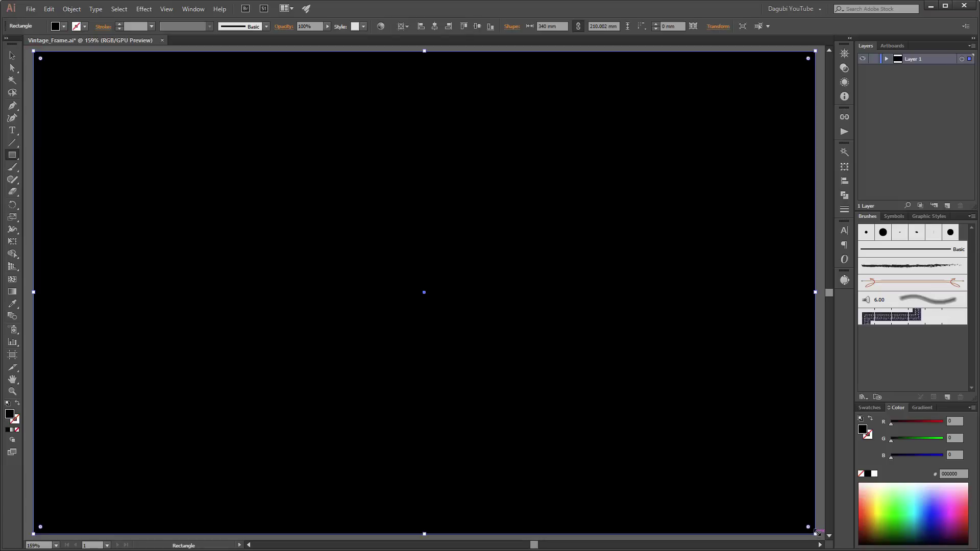
click(875, 59)
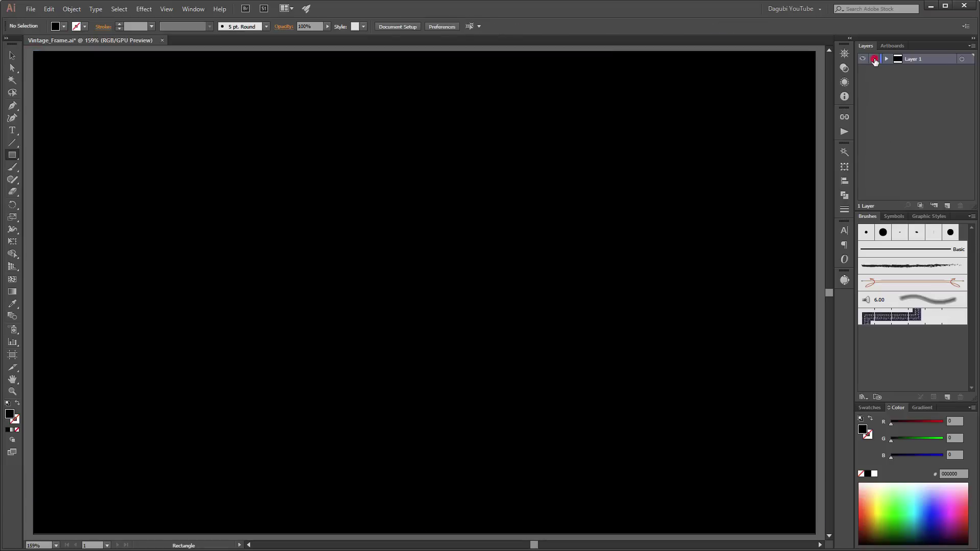
click(947, 206)
Draw a white circle with a 4 pt grey stroke near the artboard centre
click(12, 154)
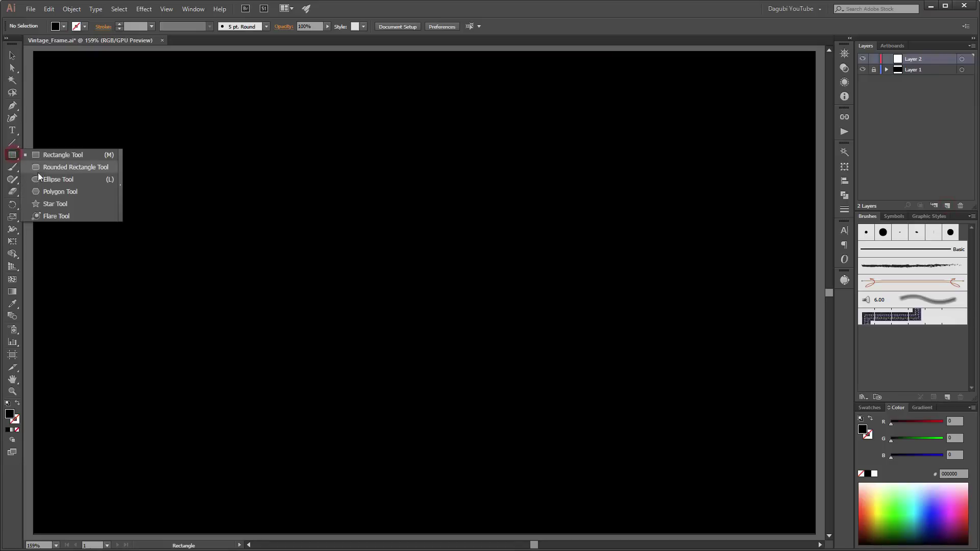
click(38, 177)
click(64, 26)
click(22, 45)
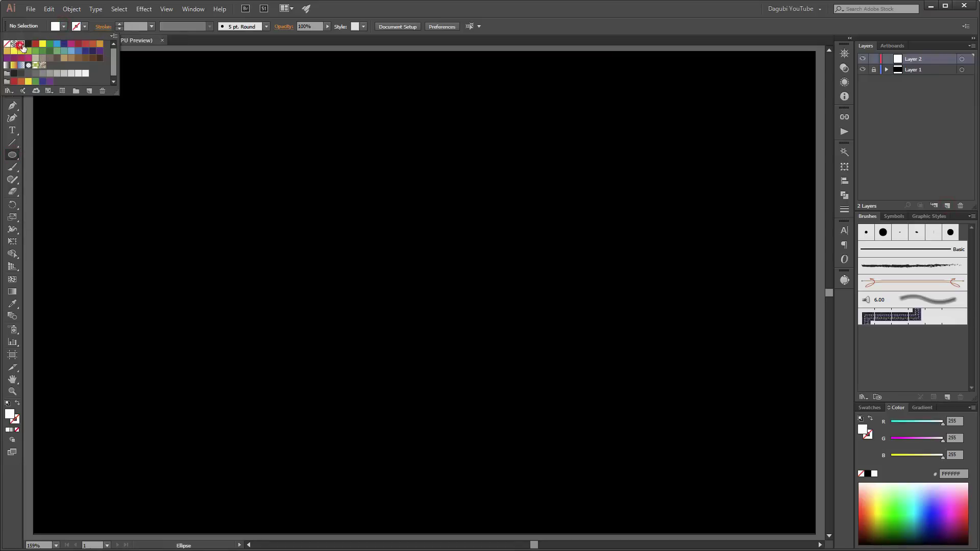
click(76, 26)
click(43, 75)
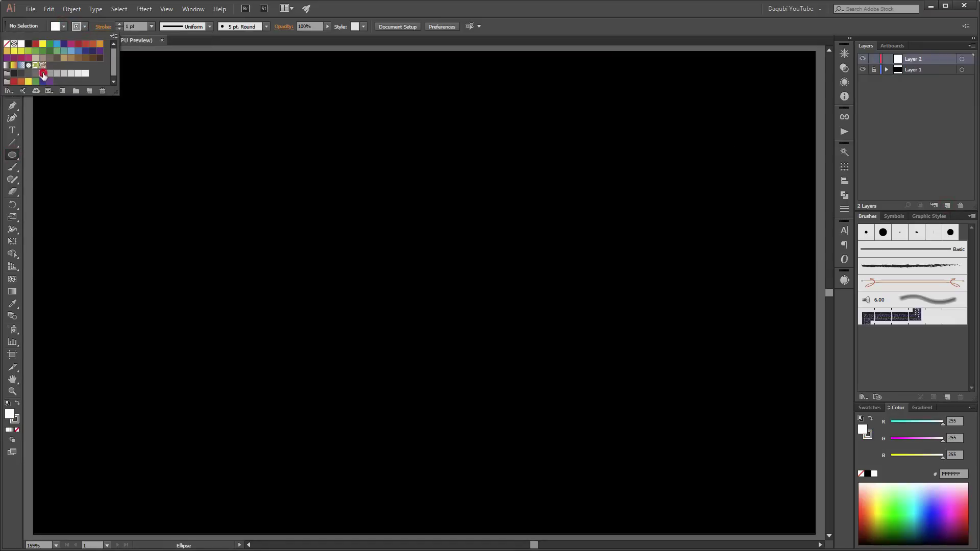
click(560, 8)
mouse_move(350, 155)
mouse_down()
mouse_move(472, 341)
mouse_move(492, 408)
mouse_up()
click(119, 24)
click(118, 24)
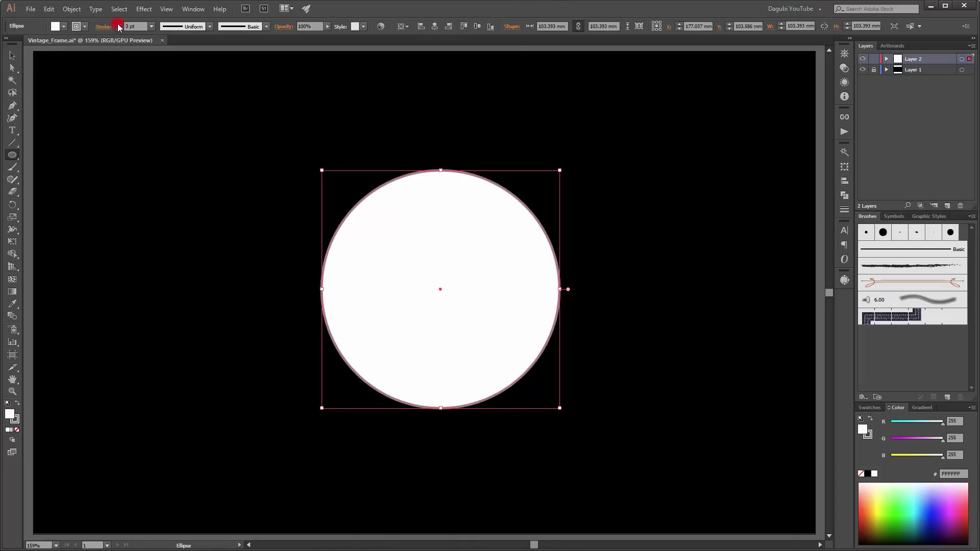
click(118, 29)
Centre the circle horizontally and vertically, lock Layer 2, and add Layer 3
key(v)
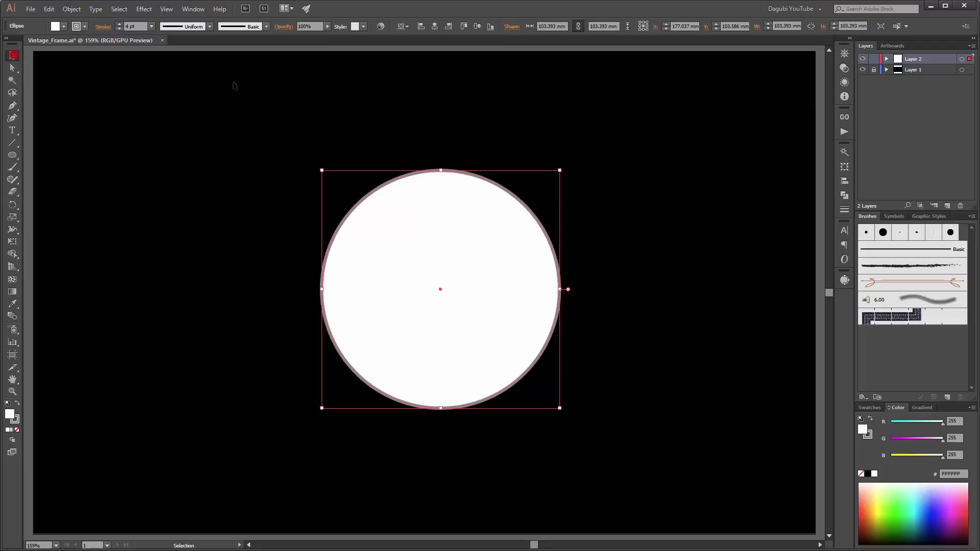
click(435, 27)
click(477, 26)
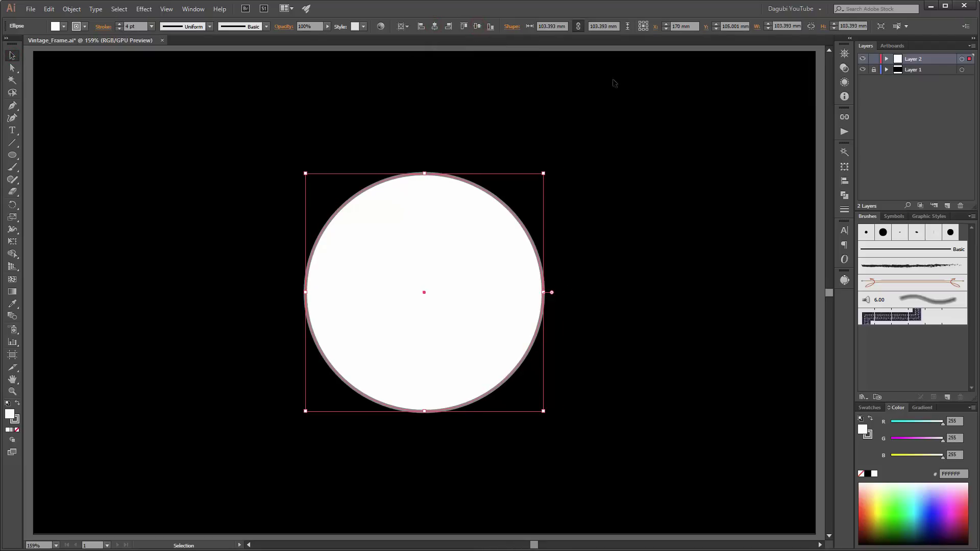
click(874, 59)
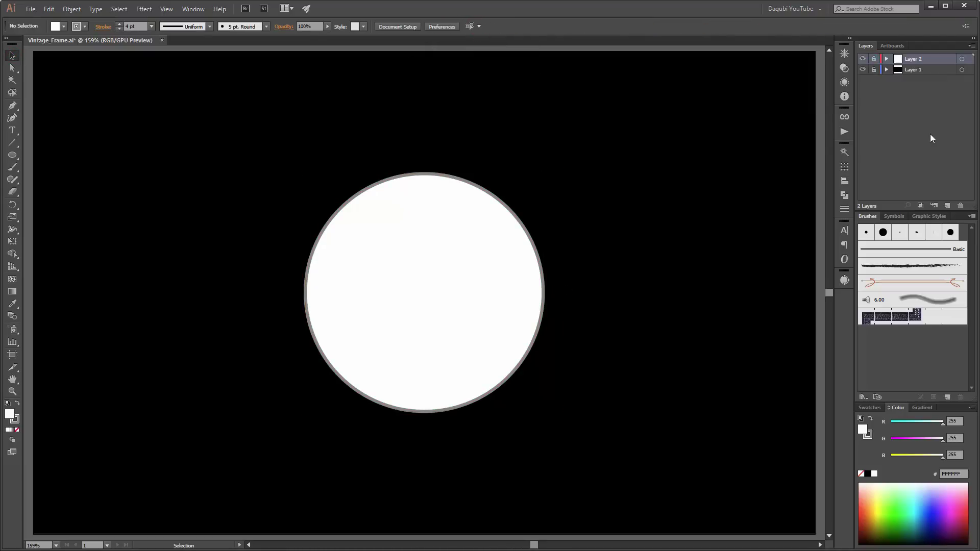
click(947, 205)
Draw a centred 1 pt vertical line from artboard top to bottom, then deselect
click(12, 143)
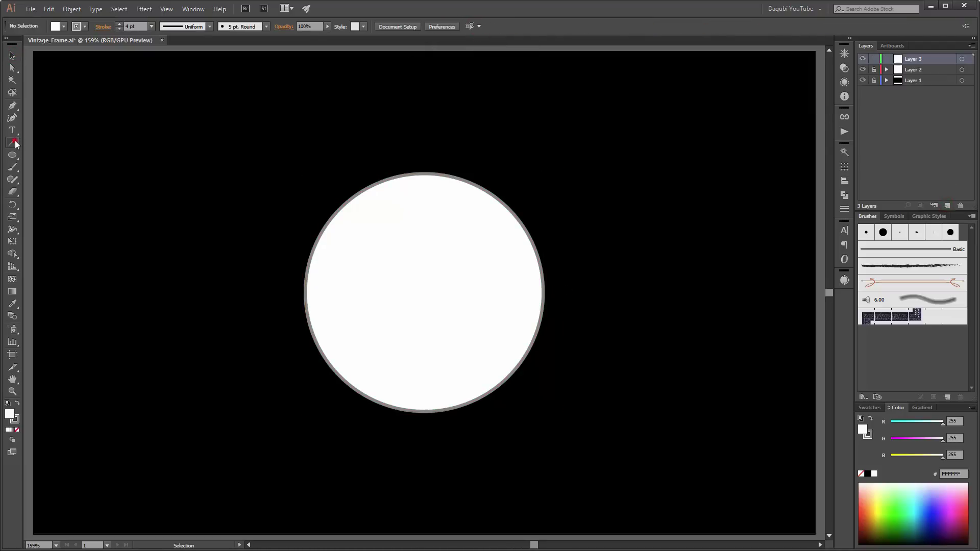
drag(377, 48, 376, 535)
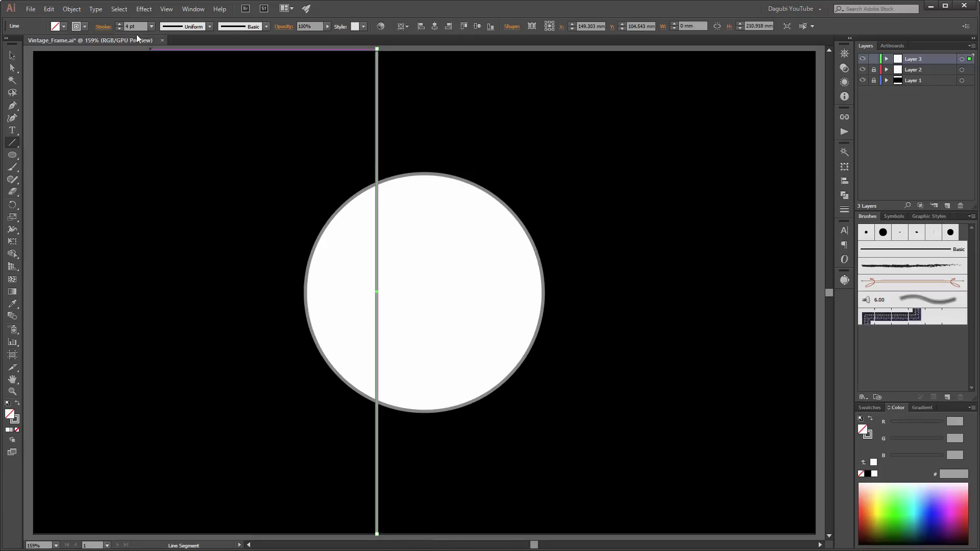
click(119, 28)
click(435, 29)
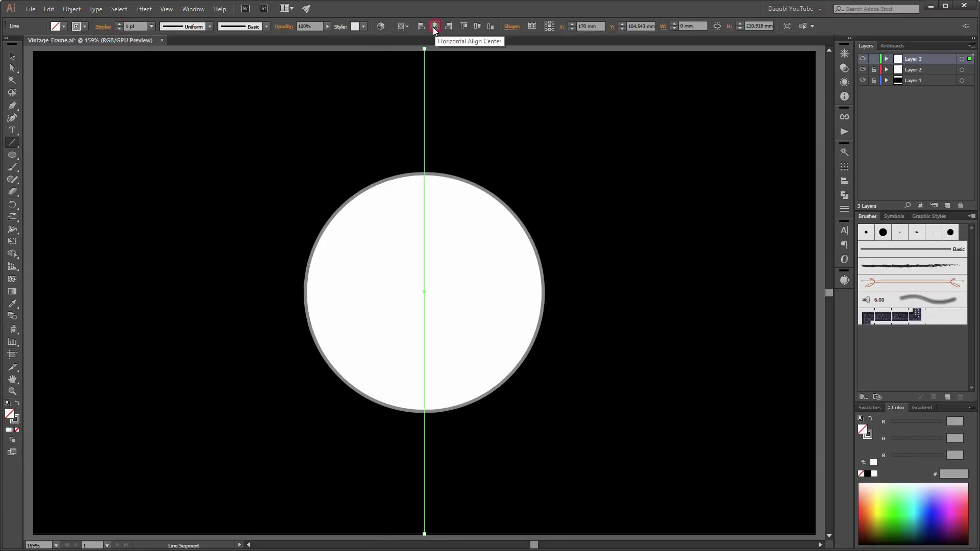
click(119, 9)
click(127, 44)
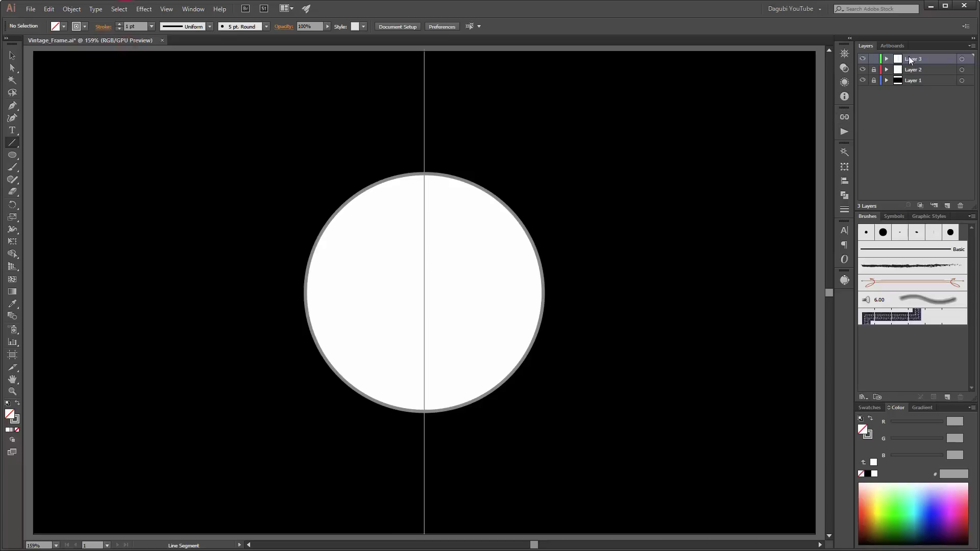
Paint a white curly swirl above the circle with the Paintbrush
click(13, 166)
click(868, 436)
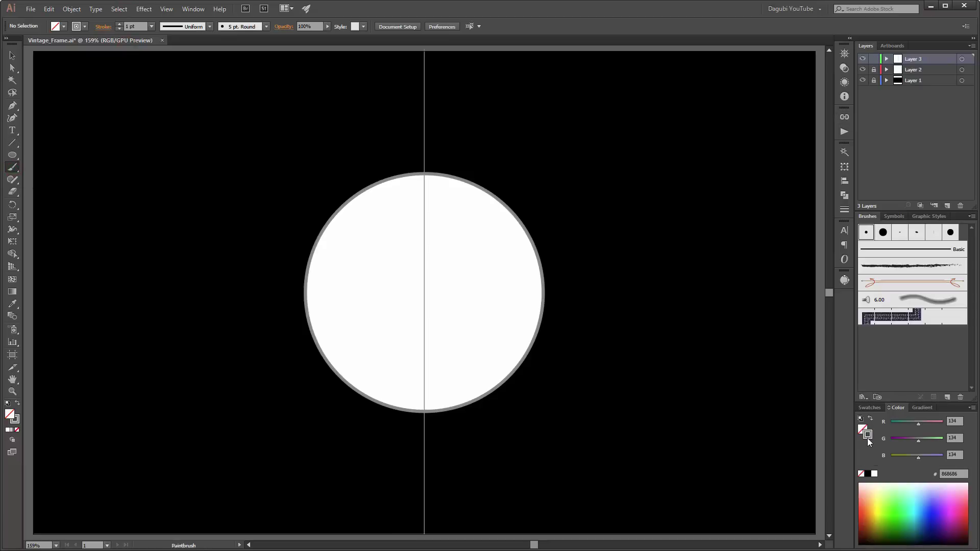
click(868, 474)
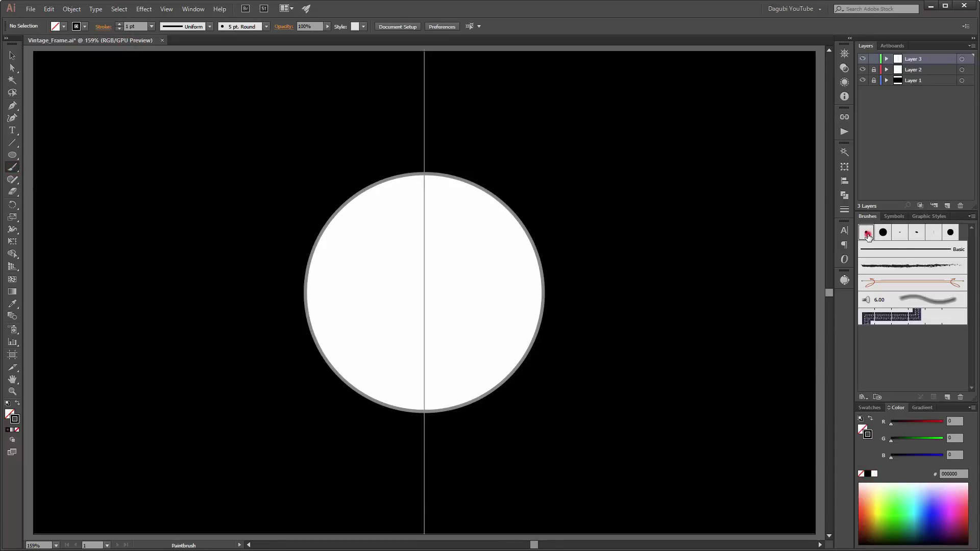
click(875, 474)
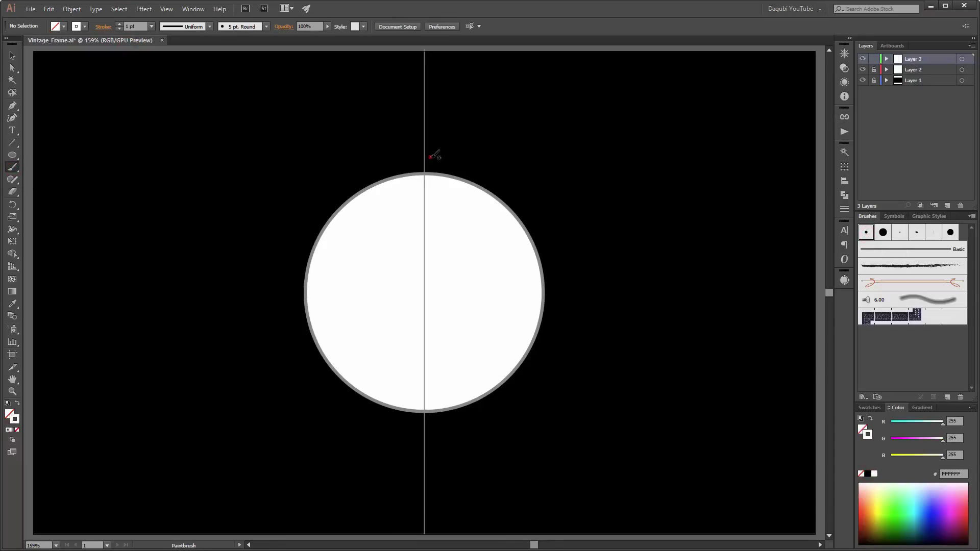
drag(430, 157, 493, 186)
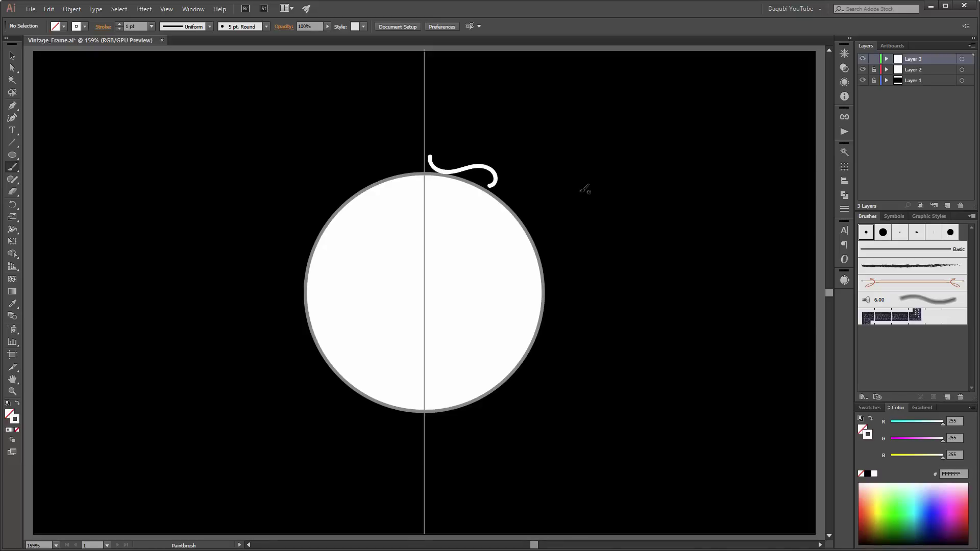
Select all artwork on Layer 3 to apply an effect to it
click(962, 59)
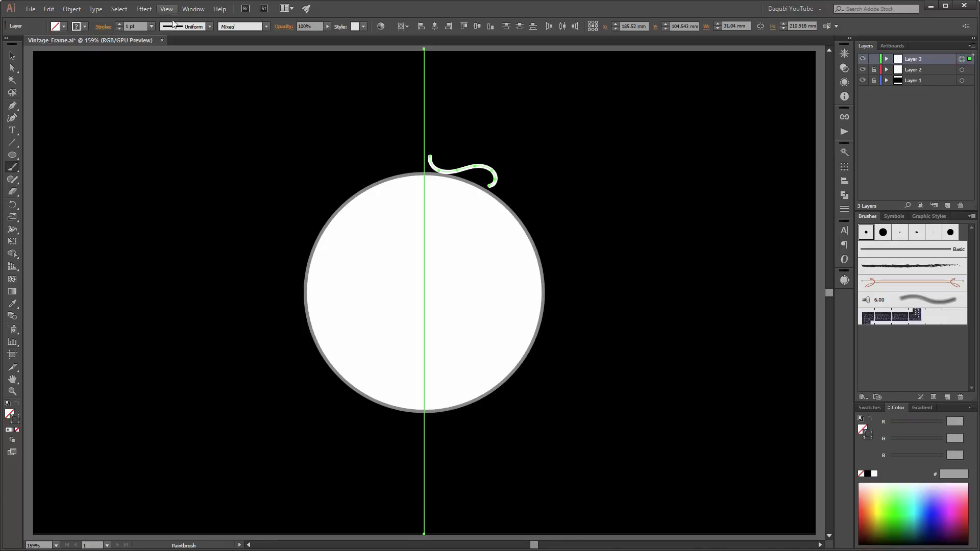
scroll(425, 169, up, 2)
scroll(425, 166, up, 3)
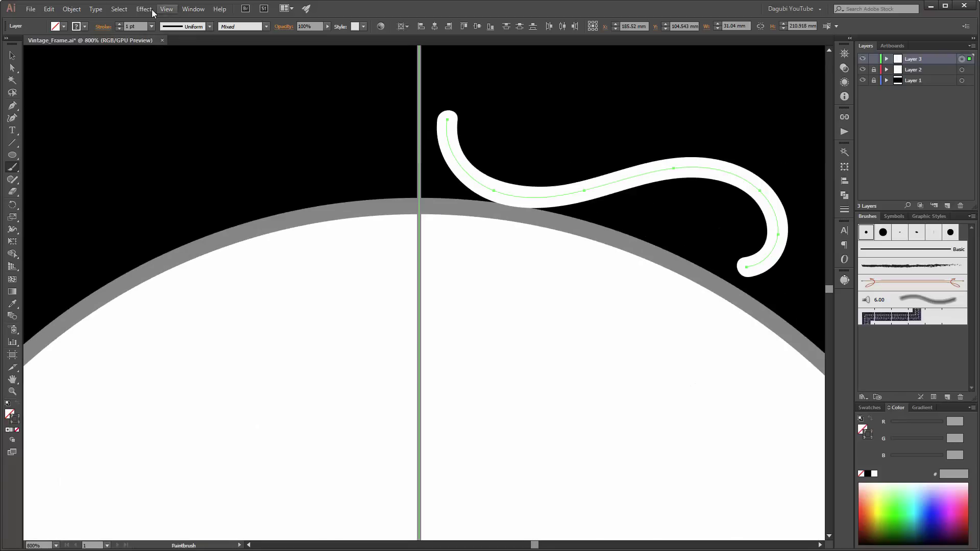
click(143, 9)
Apply a Transform effect with 1 copy, Reflect X, and a 1 pt horizontal move
click(76, 125)
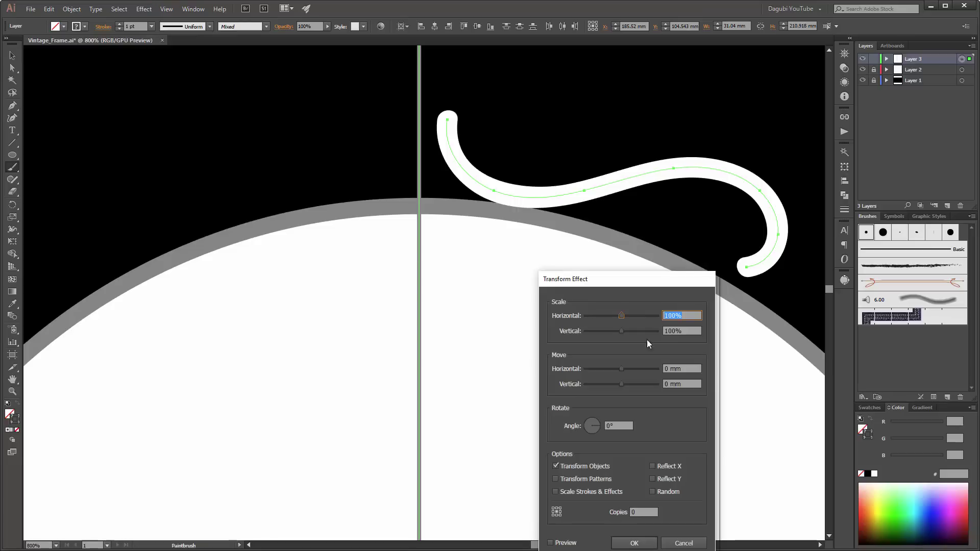
mouse_move(647, 276)
mouse_down()
mouse_move(664, 132)
mouse_move(618, 214)
mouse_up()
click(520, 479)
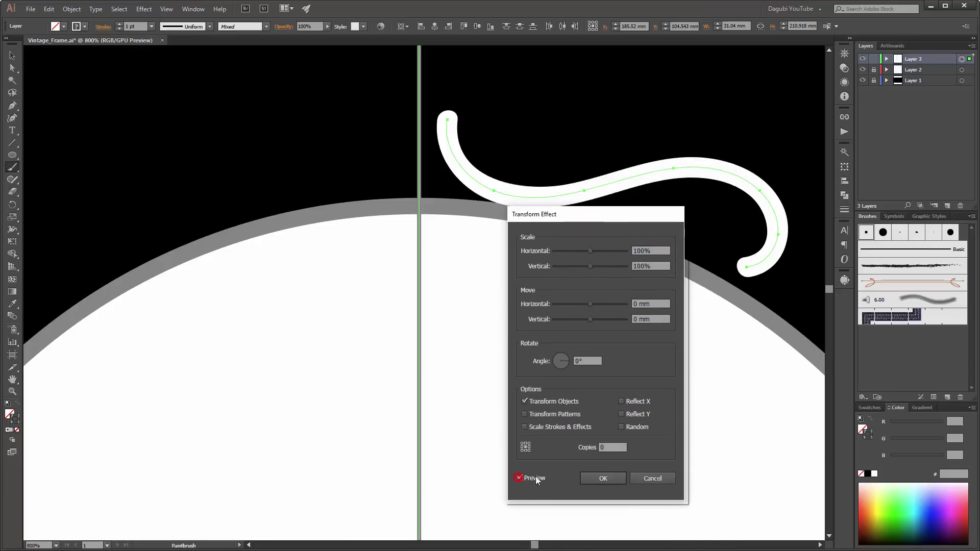
text(1)
click(621, 401)
click(522, 448)
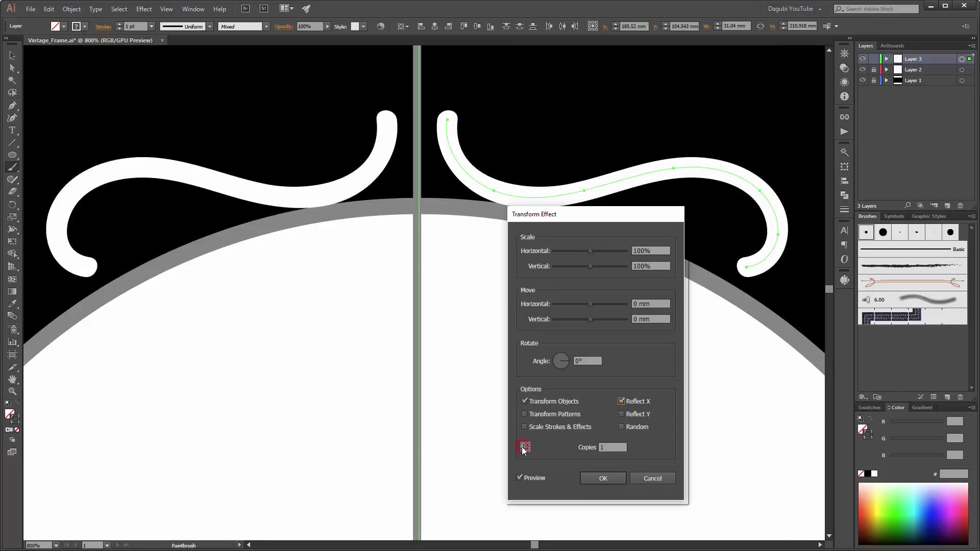
click(590, 305)
key(Up)
click(614, 479)
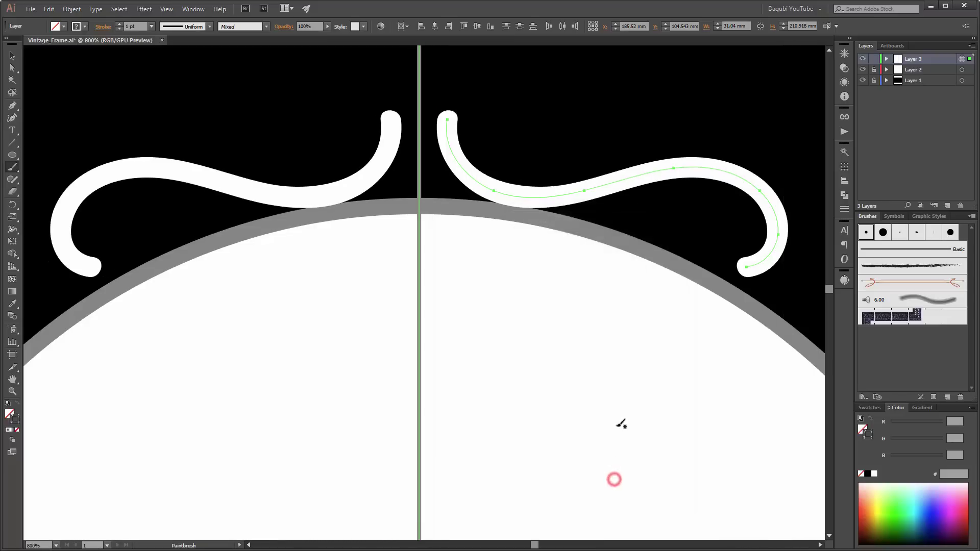
Move Layer 3 below Layer 2 and deselect all
key(ctrl+0)
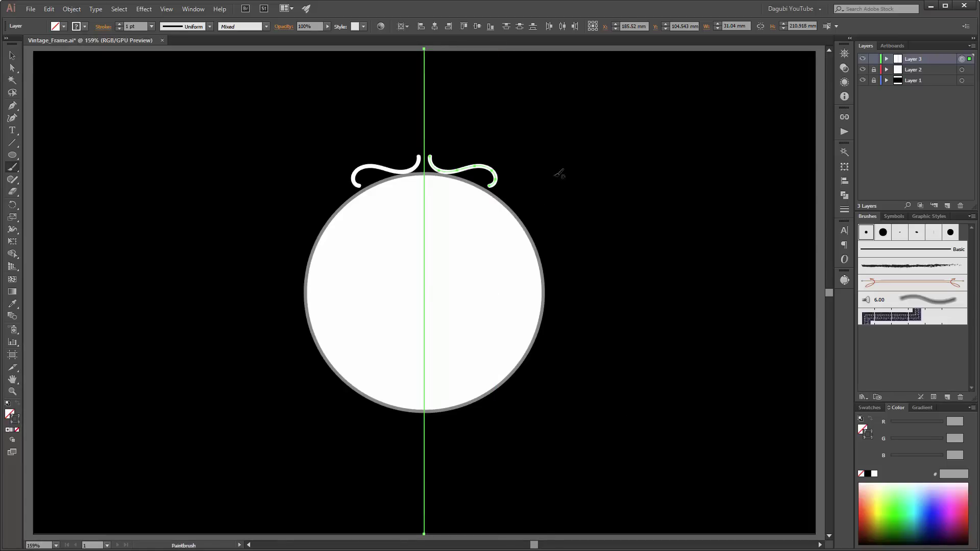
drag(928, 59, 928, 74)
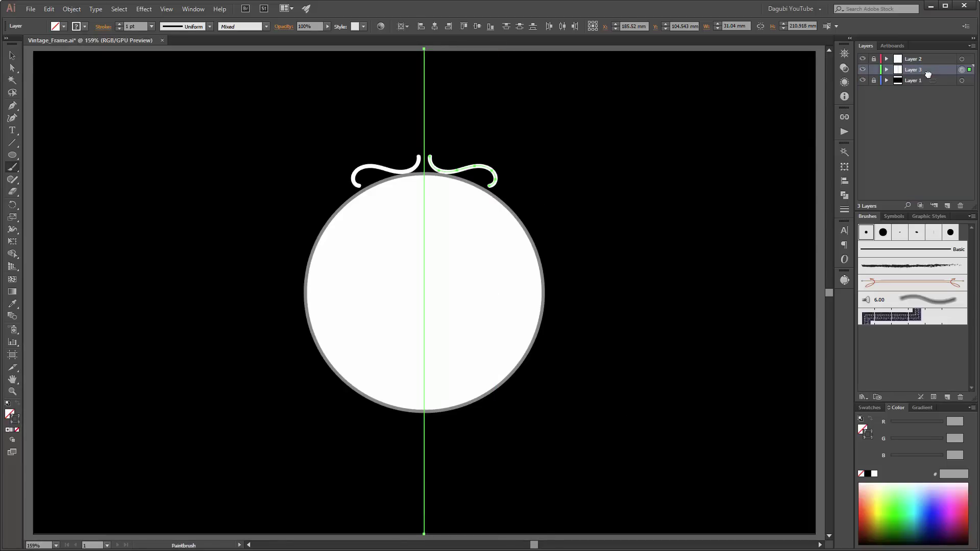
key(ctrl+shift+a)
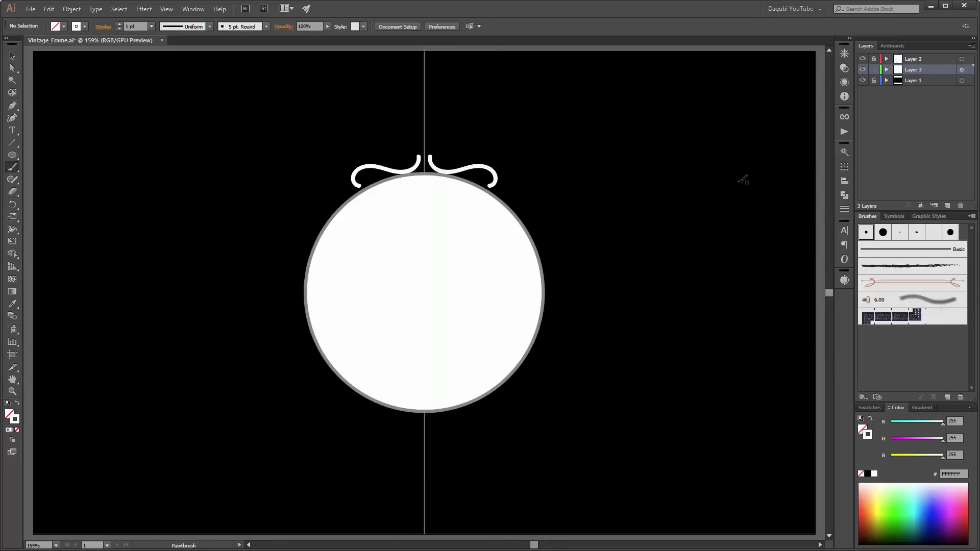
Paint test curls on the flourish with the Touch Calligraphic brush
click(950, 232)
mouse_move(435, 153)
mouse_down()
mouse_move(453, 162)
mouse_move(488, 152)
mouse_move(447, 140)
mouse_up()
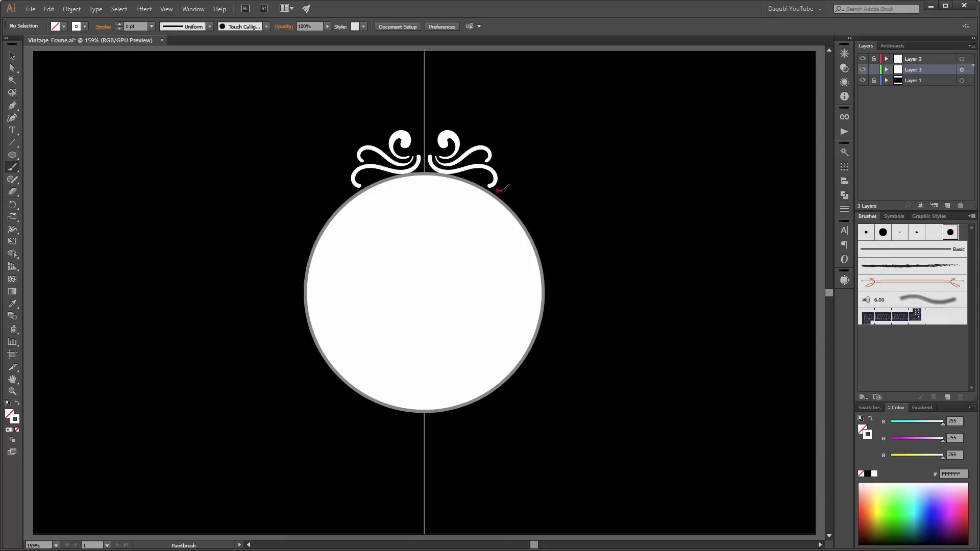
mouse_move(498, 191)
mouse_down()
mouse_move(530, 190)
mouse_move(506, 163)
mouse_up()
Lock the centre line, then marquee-select and delete the whole top flourish
click(887, 69)
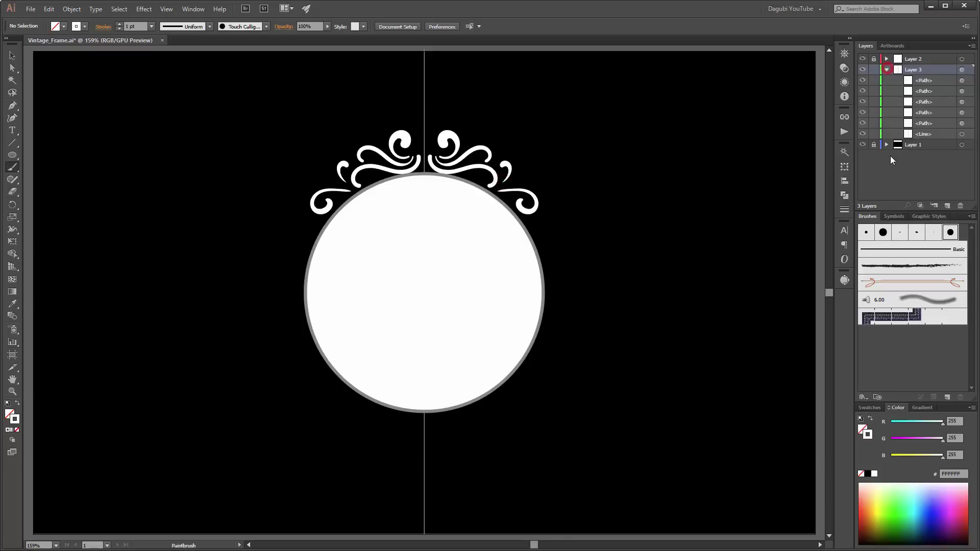
click(874, 133)
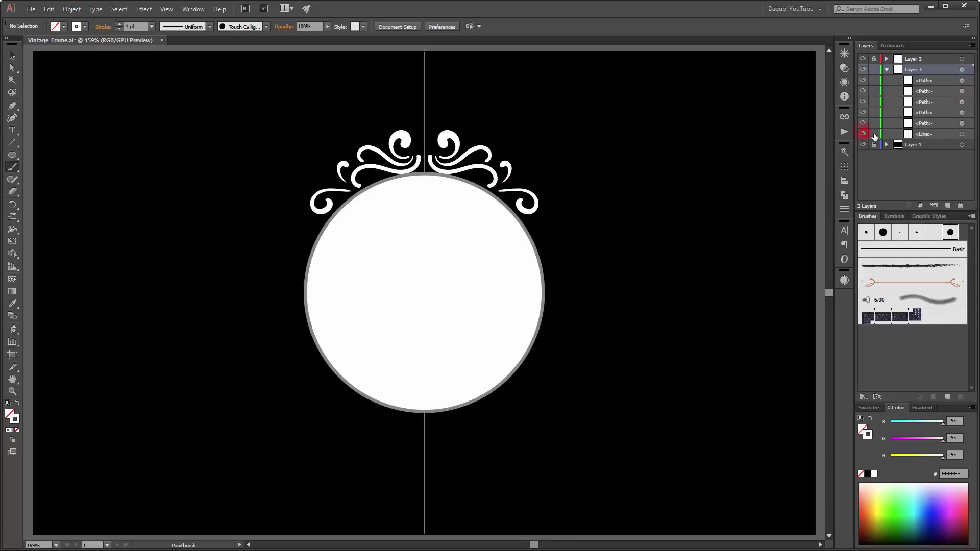
click(11, 55)
drag(360, 91, 638, 293)
key(Delete)
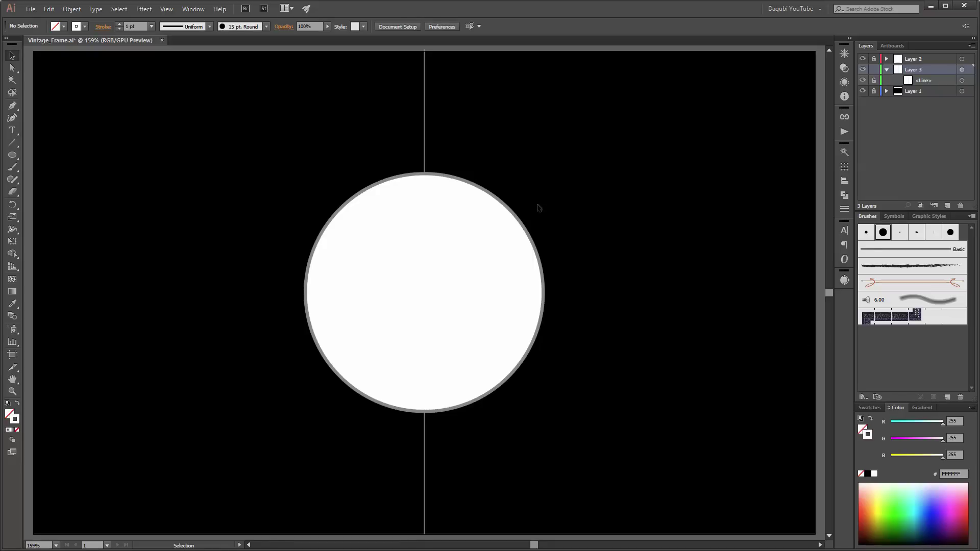
Set the 15 pt. Round brush to 5 pt size with Pressure variation of 5 pt
click(12, 167)
double_click(888, 242)
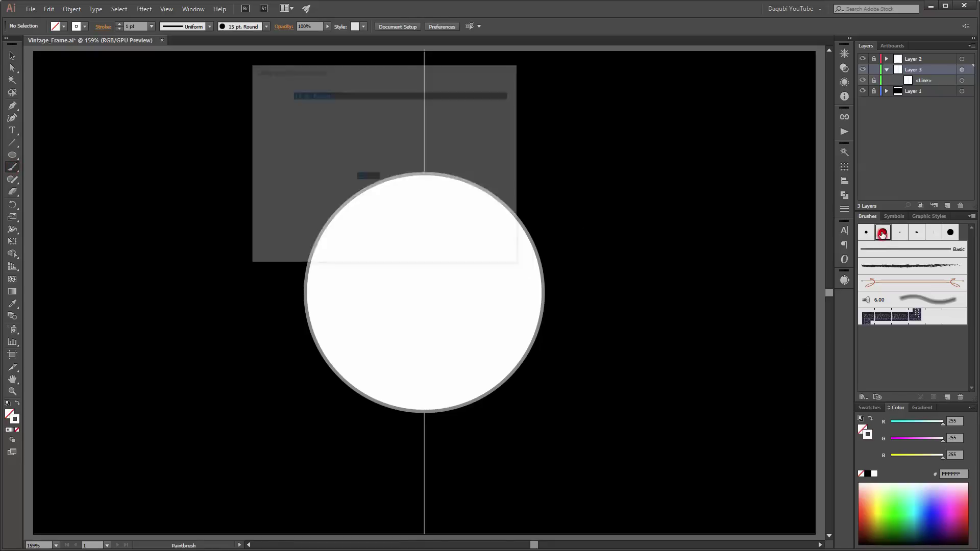
click(366, 220)
text(5pt)
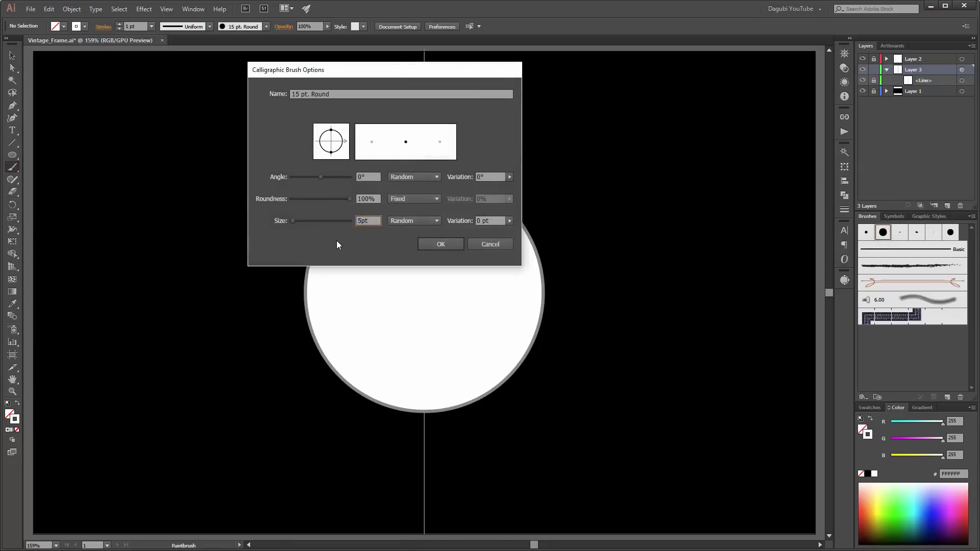
click(415, 220)
click(418, 256)
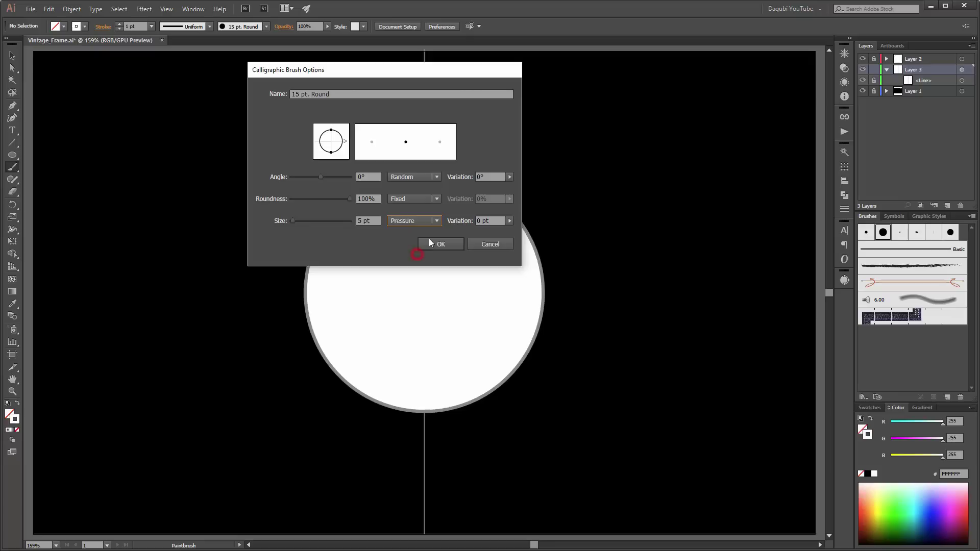
click(509, 221)
drag(465, 229, 516, 231)
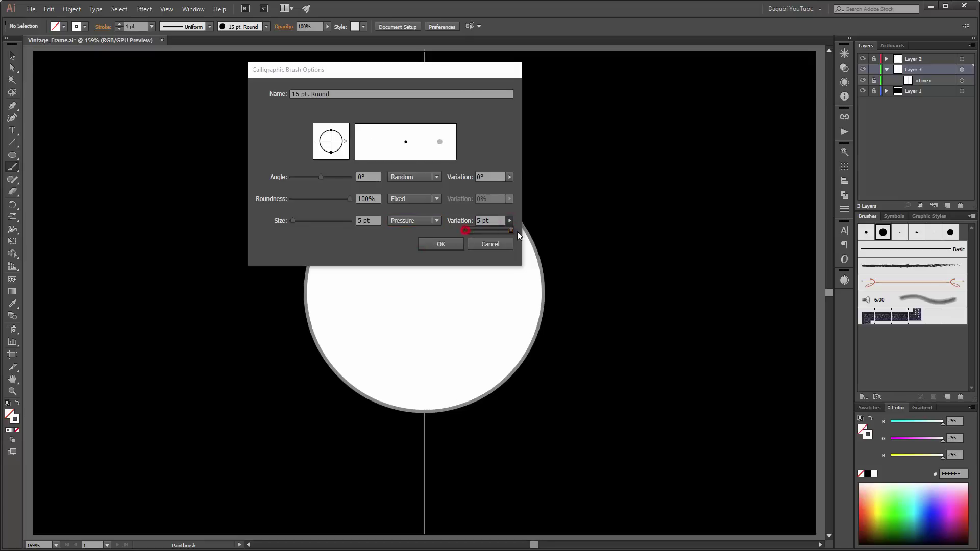
click(441, 243)
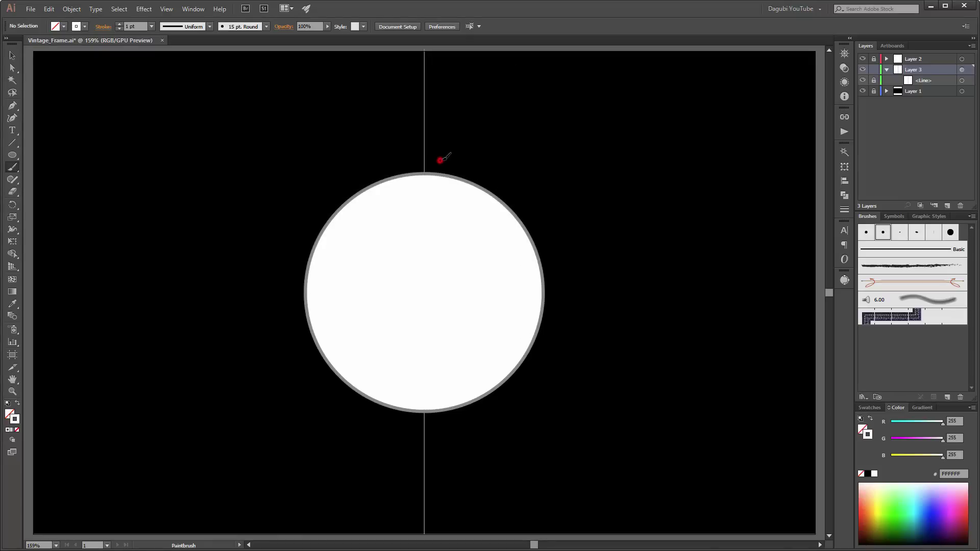
Paint mirrored hooks, curves and two small dots forming a crown above the circle
drag(440, 160, 439, 139)
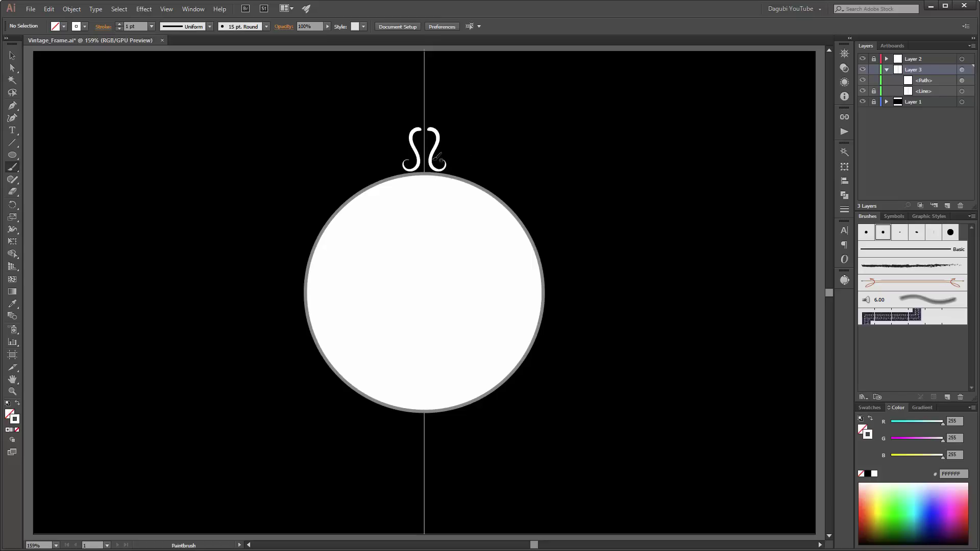
mouse_move(436, 160)
mouse_down()
mouse_move(450, 141)
mouse_move(452, 152)
mouse_move(442, 161)
mouse_move(432, 122)
mouse_move(465, 146)
mouse_move(462, 170)
mouse_move(513, 177)
mouse_up()
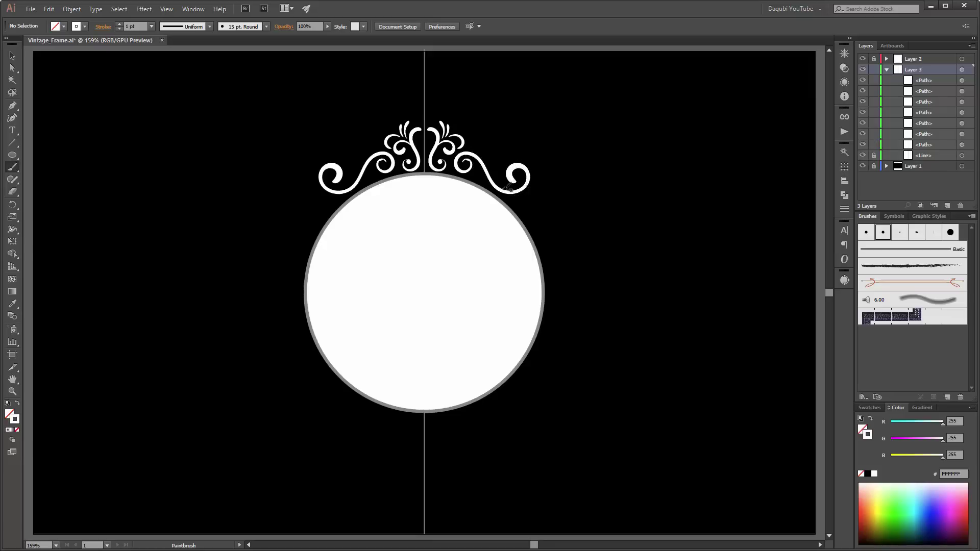
drag(471, 153, 496, 161)
click(491, 170)
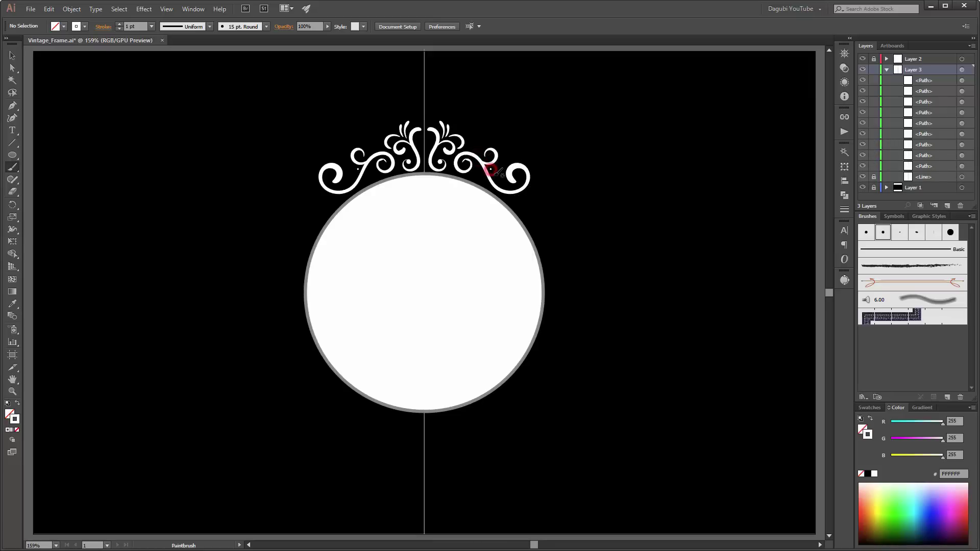
click(508, 182)
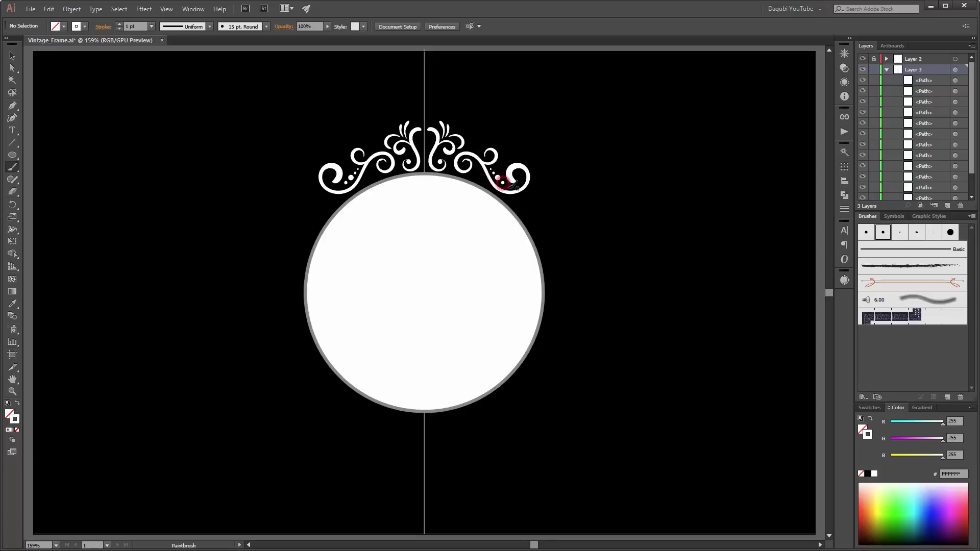
Add dots and paint mirrored curls and hooks down the circle's right side, plus a spiral below
click(508, 181)
click(489, 154)
mouse_move(528, 202)
mouse_down()
mouse_move(596, 294)
mouse_move(568, 261)
mouse_up()
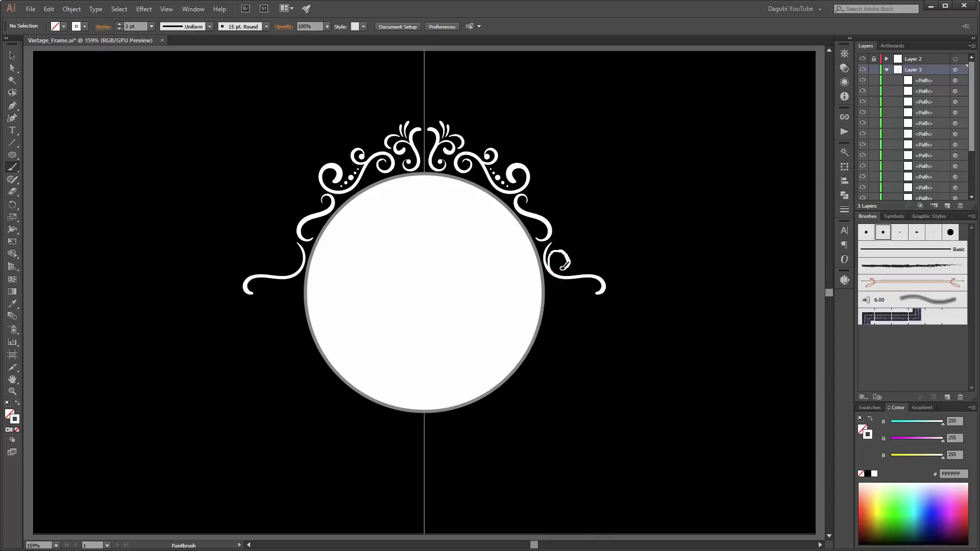
drag(559, 248, 553, 248)
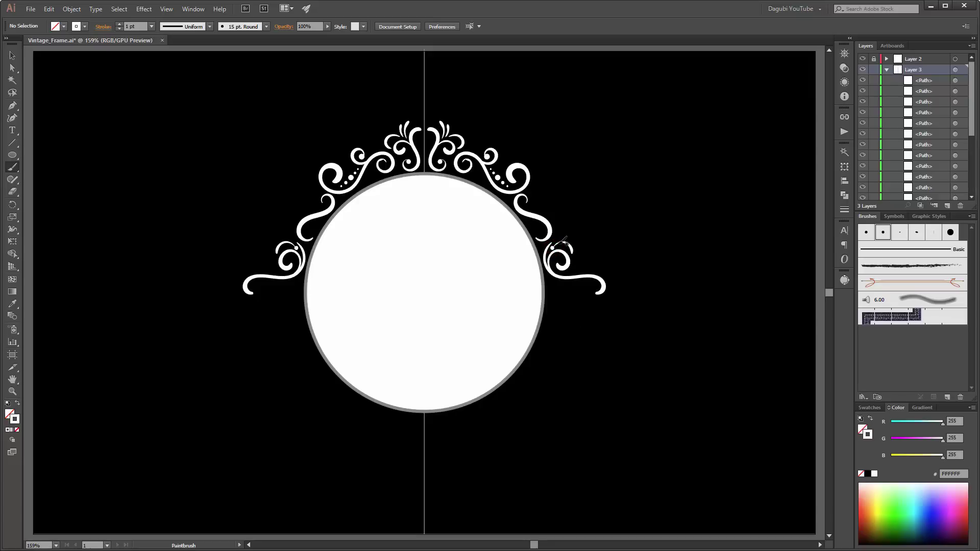
mouse_move(565, 239)
mouse_down()
mouse_move(558, 226)
mouse_move(541, 231)
mouse_up()
mouse_move(545, 274)
mouse_down()
mouse_move(588, 281)
mouse_move(582, 294)
mouse_up()
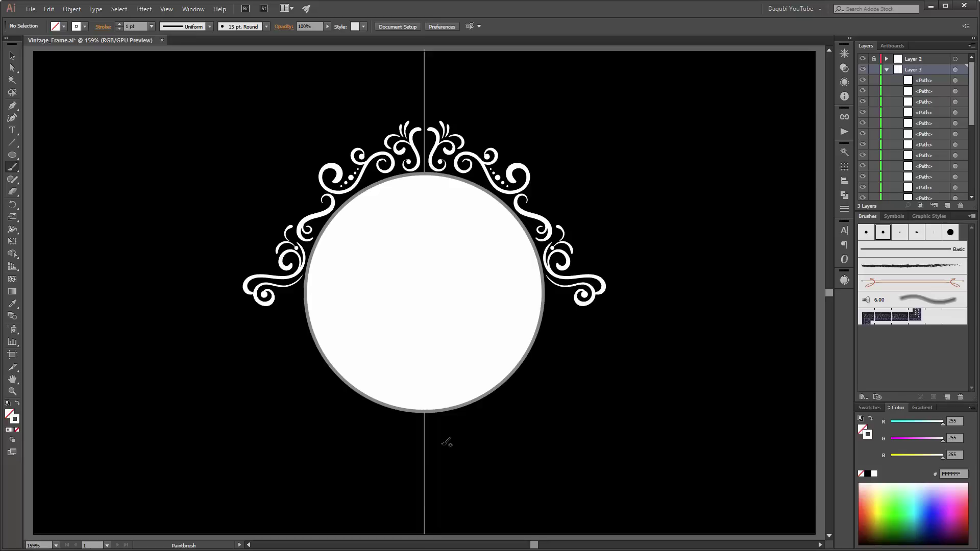
drag(434, 439, 482, 403)
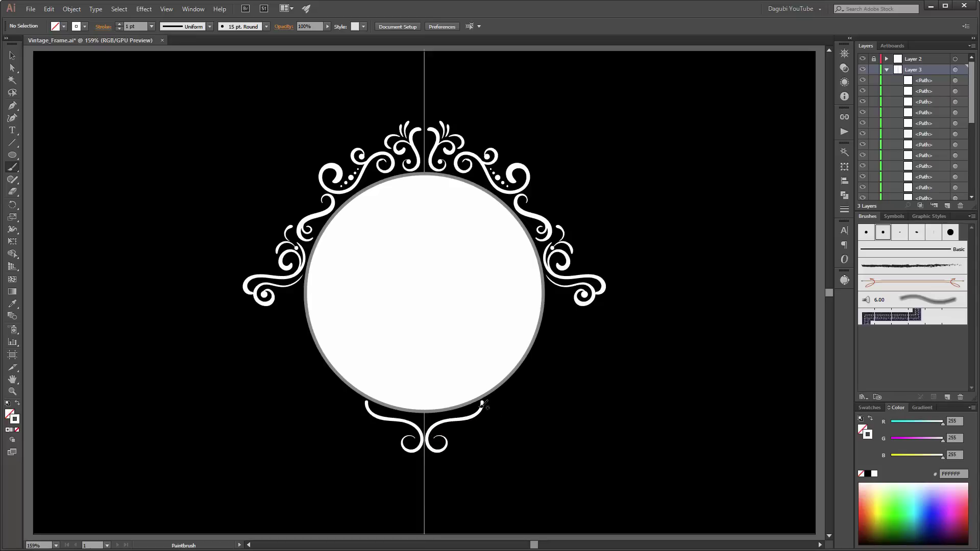
Dot the bottom spiral three times, extend its curls, and draw an S-curl from the lower right
click(470, 409)
click(463, 413)
click(449, 416)
drag(453, 420, 459, 442)
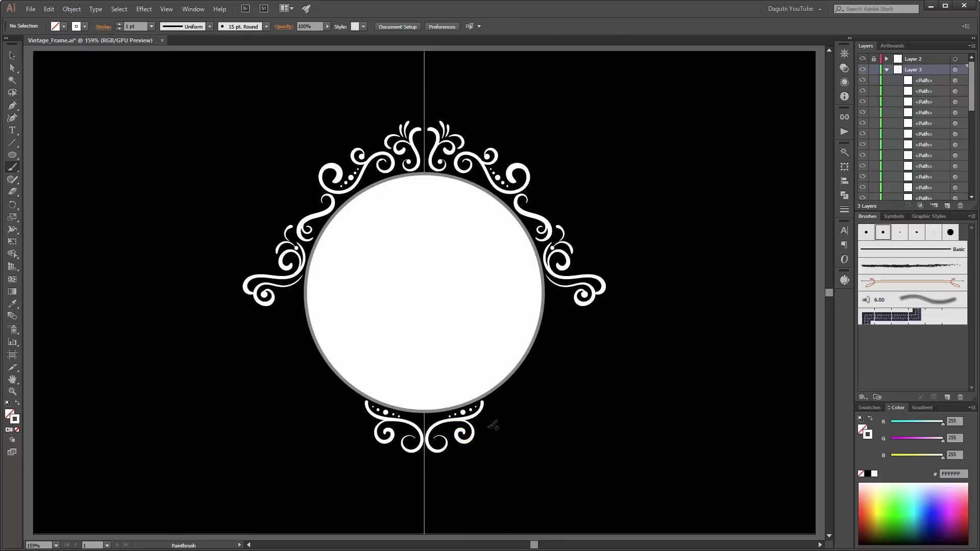
mouse_move(478, 419)
mouse_down()
mouse_move(482, 438)
mouse_move(499, 415)
mouse_up()
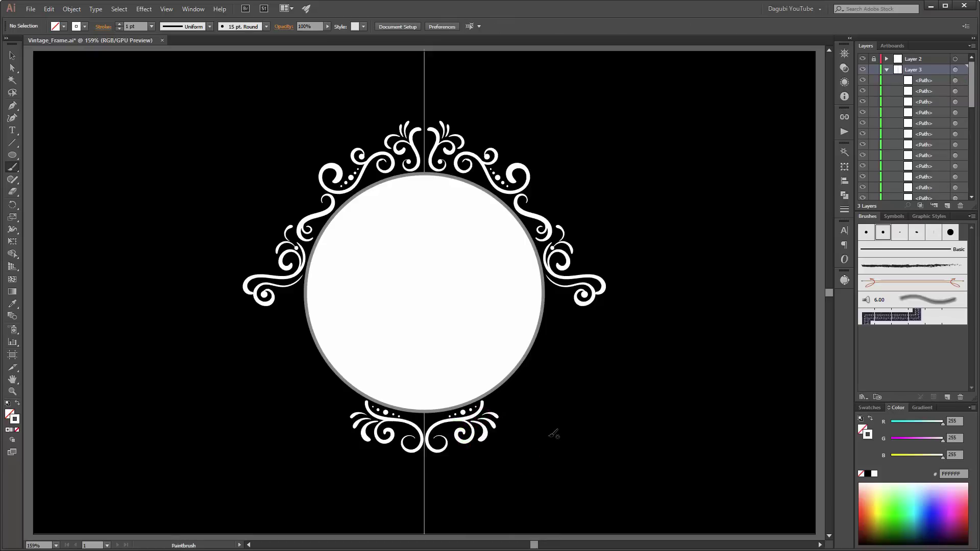
drag(566, 285, 553, 293)
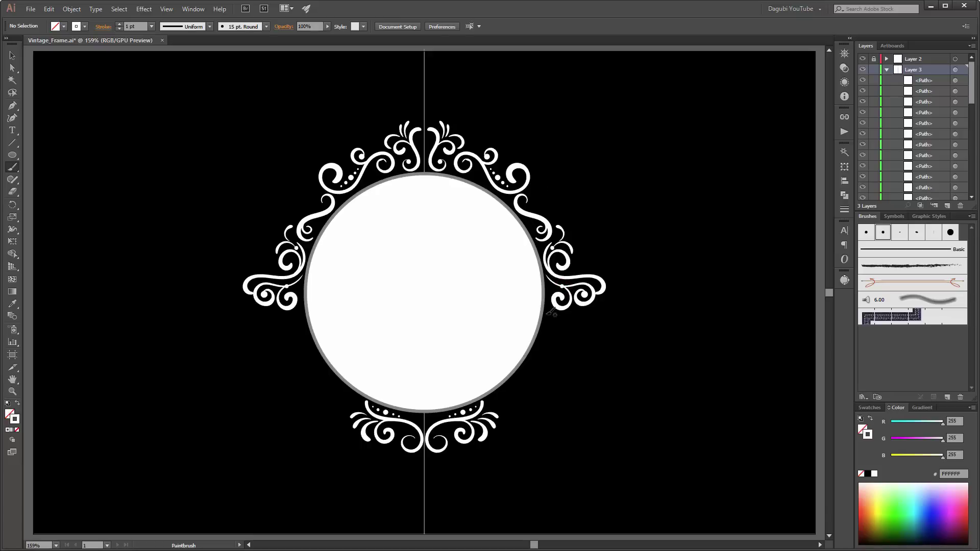
mouse_move(545, 319)
mouse_down()
mouse_move(561, 363)
mouse_move(549, 356)
mouse_move(522, 414)
mouse_up()
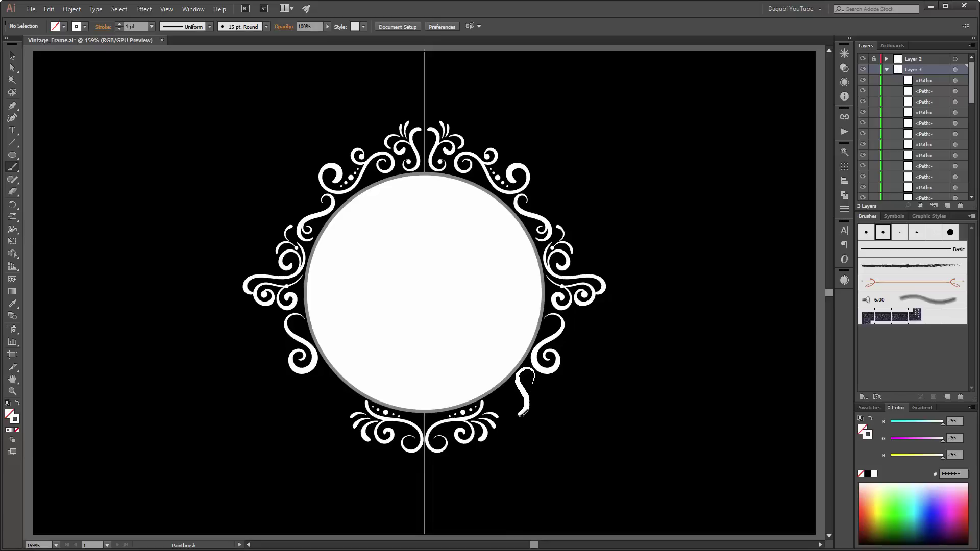
Finish the lower-right spiral curl and zoom in on that ornament
drag(521, 415, 513, 400)
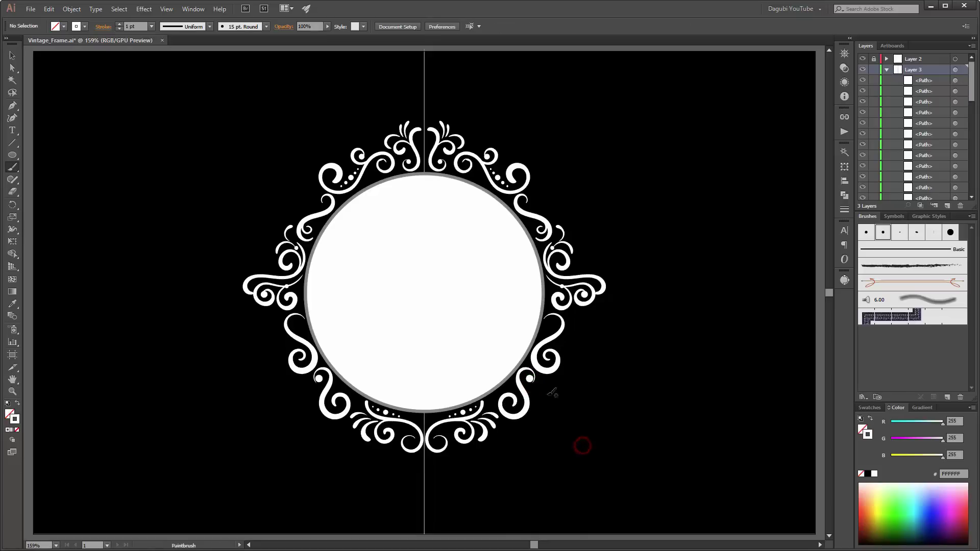
ctrl+click(542, 386)
scroll(324, 266, up, 3)
drag(456, 303, 458, 306)
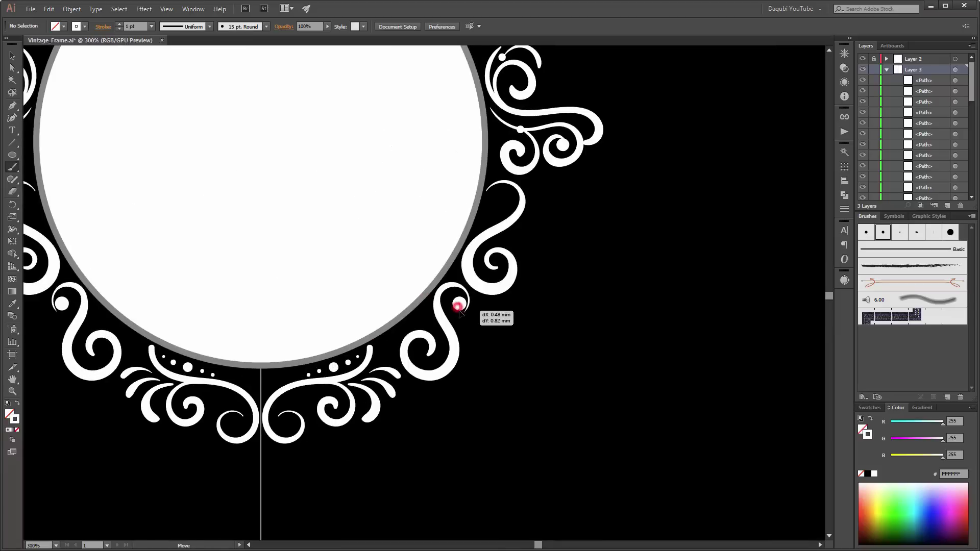
With Smart Guides off, paint a tiny dot in the lower-right curl and save the file
click(167, 8)
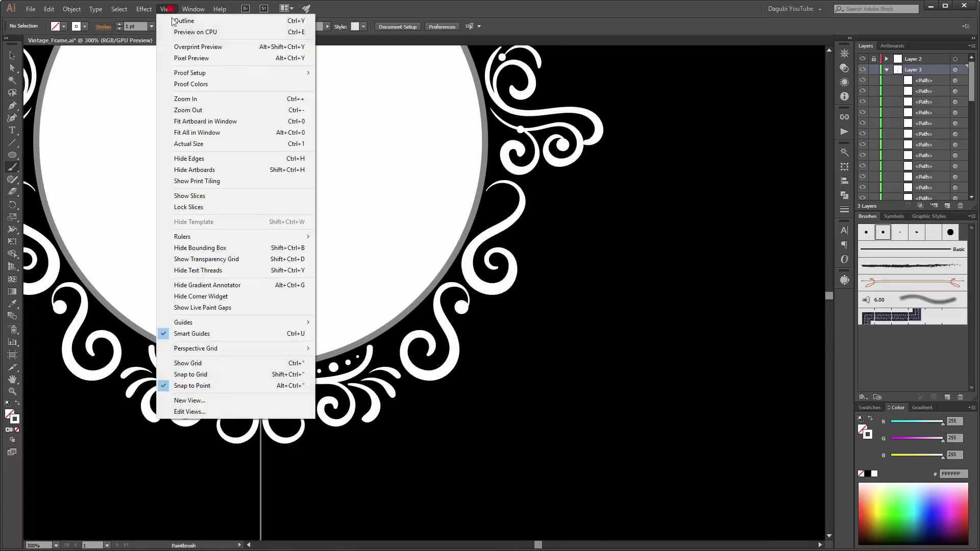
click(220, 334)
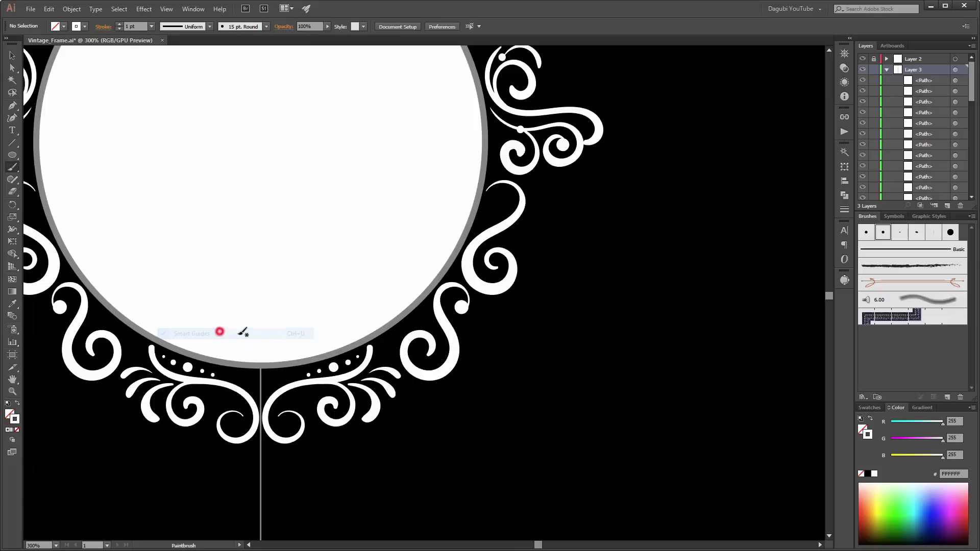
click(460, 308)
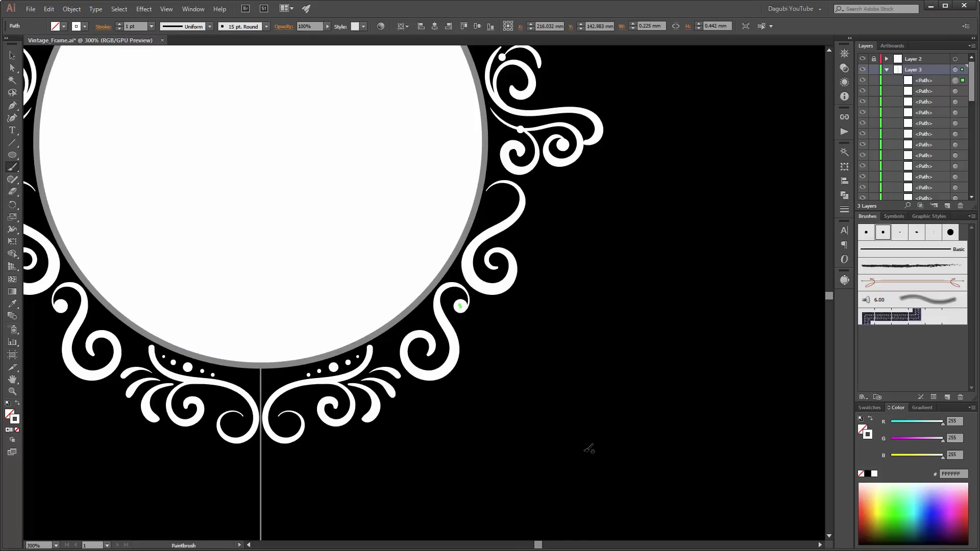
key(ctrl+shift+a)
key(ctrl+0)
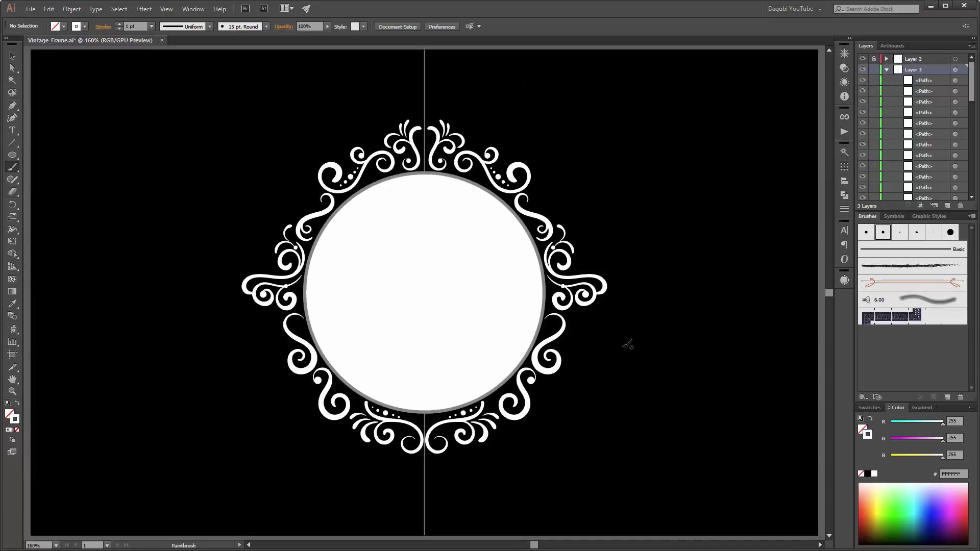
key(ctrl+s)
Load the Dagubi_Various_Brushes_for_Illustrator brush library and enlarge its panel beside the artwork
click(863, 397)
mouse_move(911, 468)
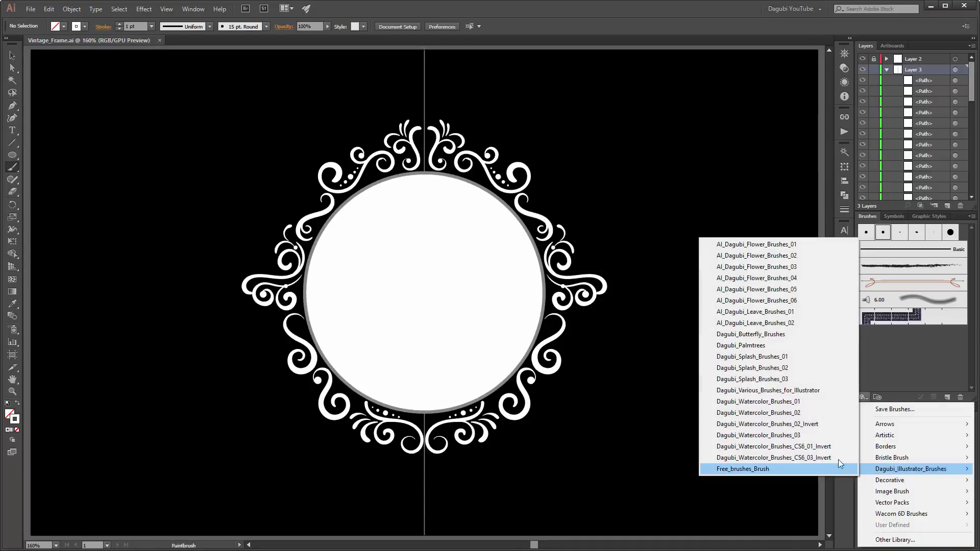
click(755, 390)
drag(761, 148, 753, 66)
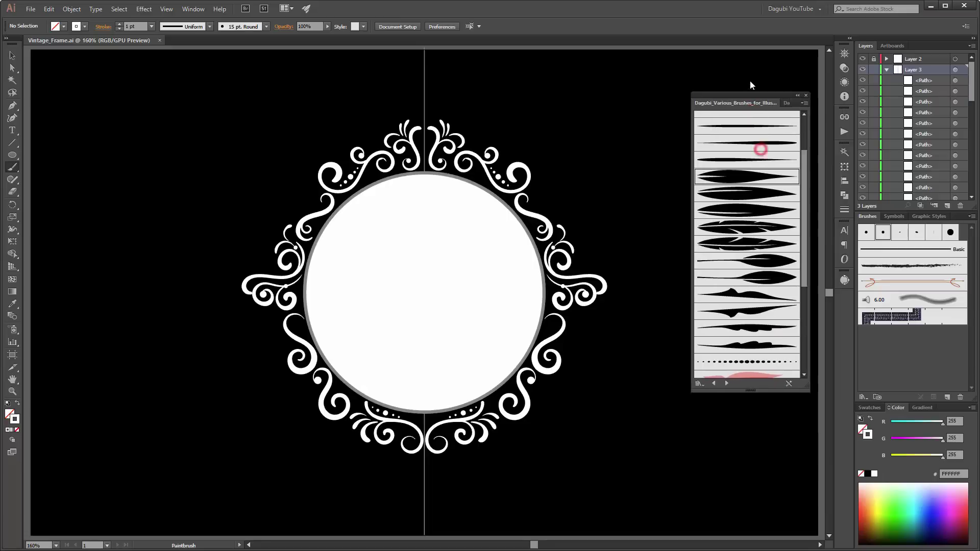
drag(808, 367, 816, 489)
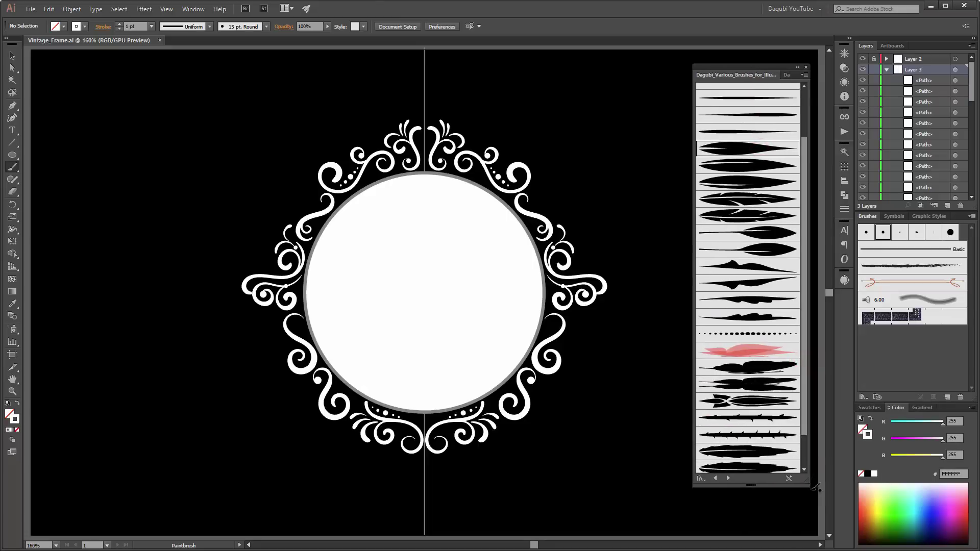
Paint two mirrored leaf strokes on the right ornament with a tapered library brush, redrawing the second
click(750, 238)
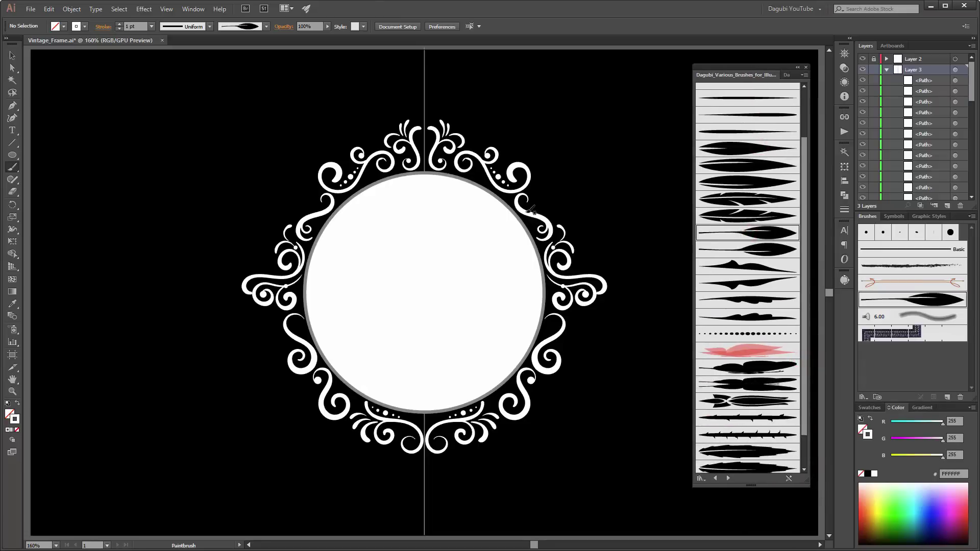
drag(527, 211, 560, 210)
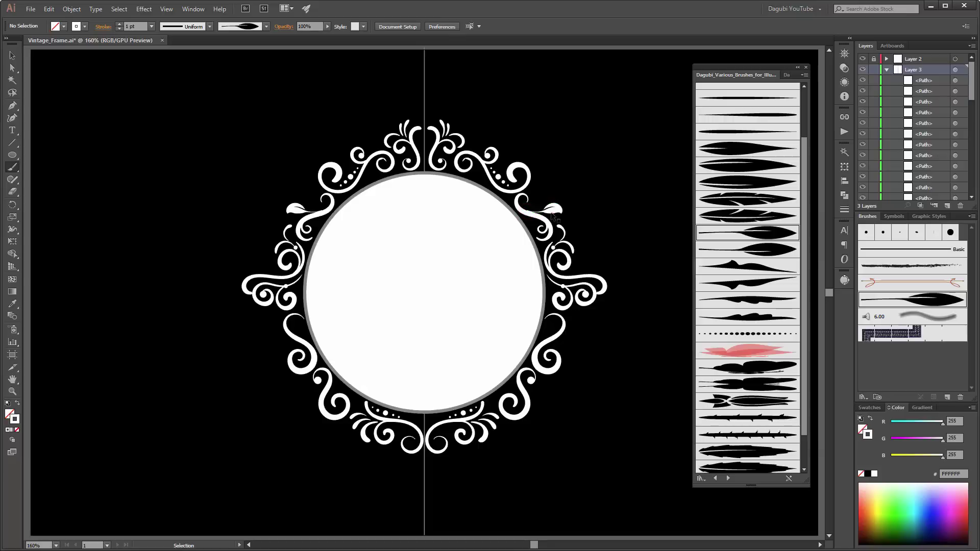
ctrl+click(618, 168)
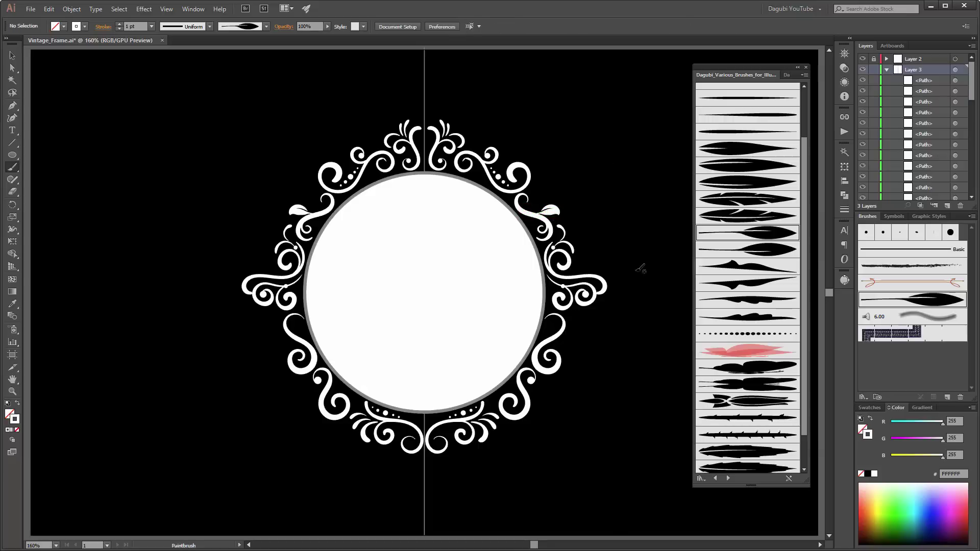
drag(587, 284, 586, 261)
key(ctrl+z)
drag(572, 275, 586, 256)
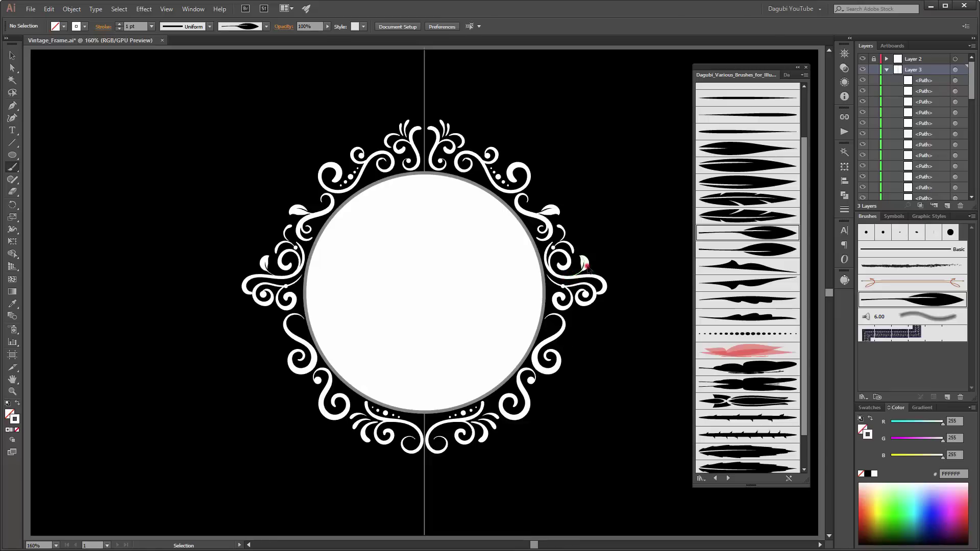
Swap the second leaf stroke to a different leaf brush from the library
ctrl+click(584, 266)
click(774, 249)
ctrl+click(625, 197)
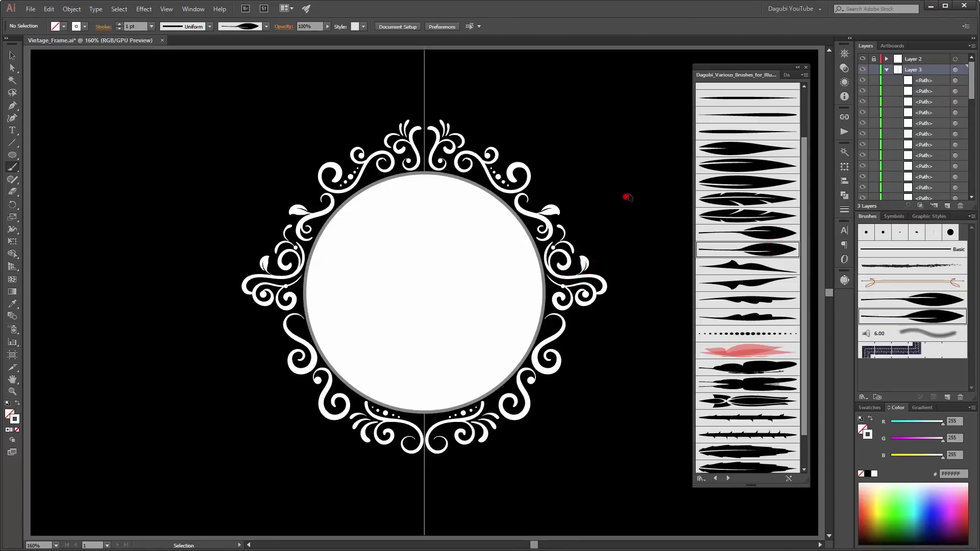
click(766, 95)
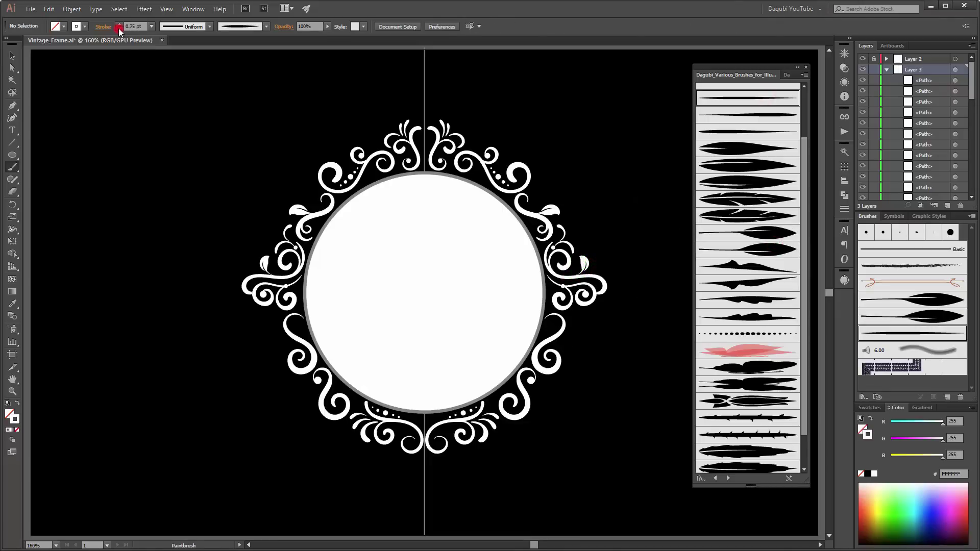
At 0.25 pt, paint thin mirrored tendrils along the right and top-right swirls with library brushes
click(119, 29)
click(119, 29)
click(118, 29)
mouse_move(587, 282)
mouse_down()
mouse_move(603, 252)
mouse_move(584, 239)
mouse_up()
click(754, 115)
mouse_move(595, 277)
mouse_down()
mouse_move(617, 261)
mouse_move(614, 275)
mouse_up()
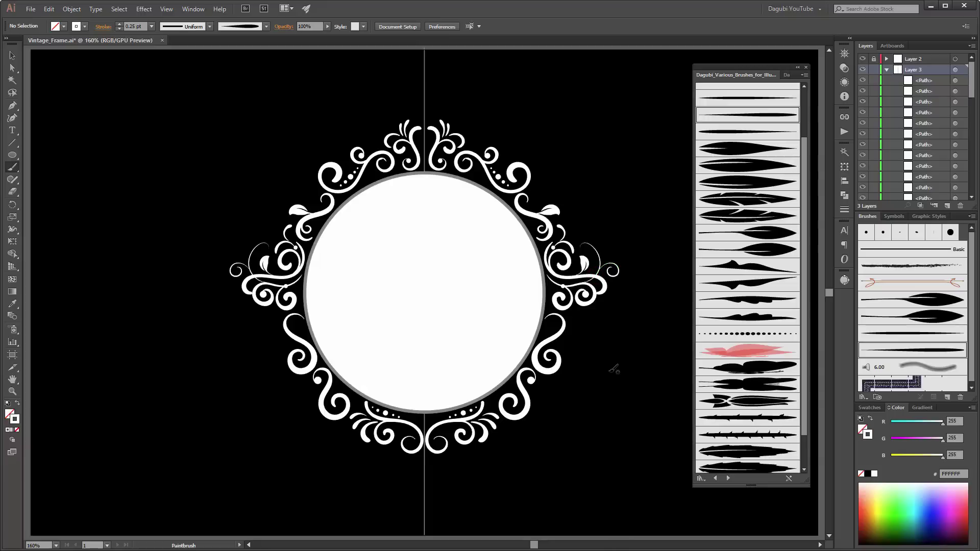
click(751, 97)
drag(523, 180, 526, 180)
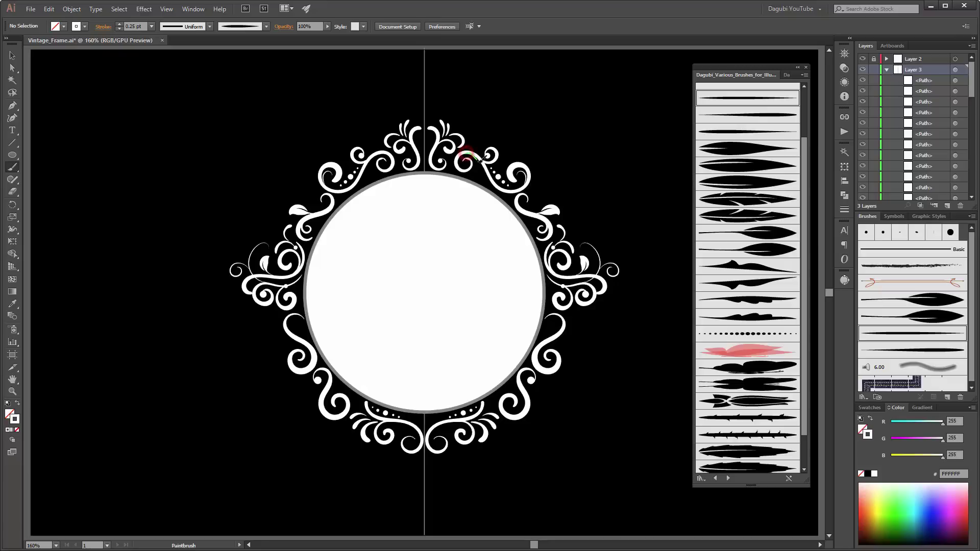
drag(472, 153, 498, 185)
At 0.5 pt, thicken the top-centre and right swirls and extend the lower-right swirl
click(119, 24)
drag(431, 151, 429, 131)
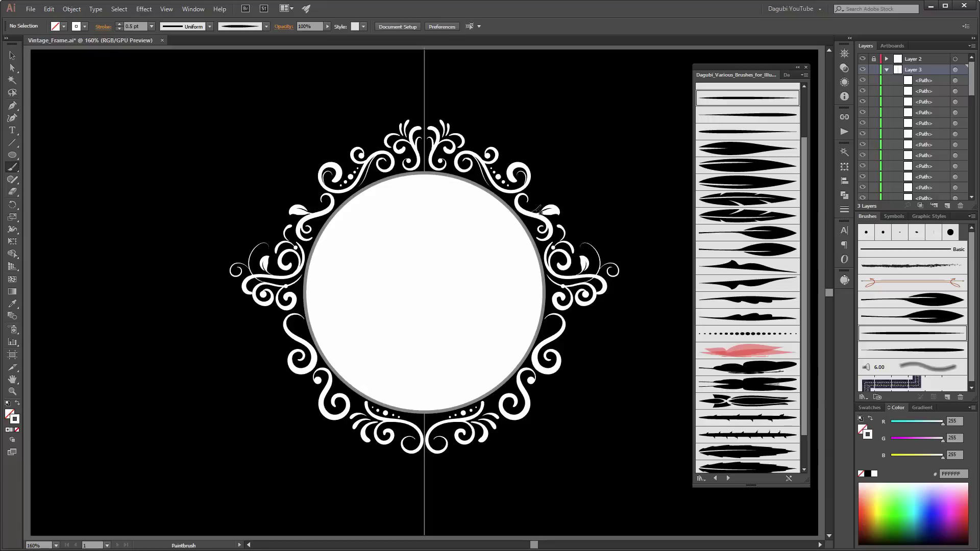
drag(523, 212, 536, 199)
drag(541, 348, 570, 351)
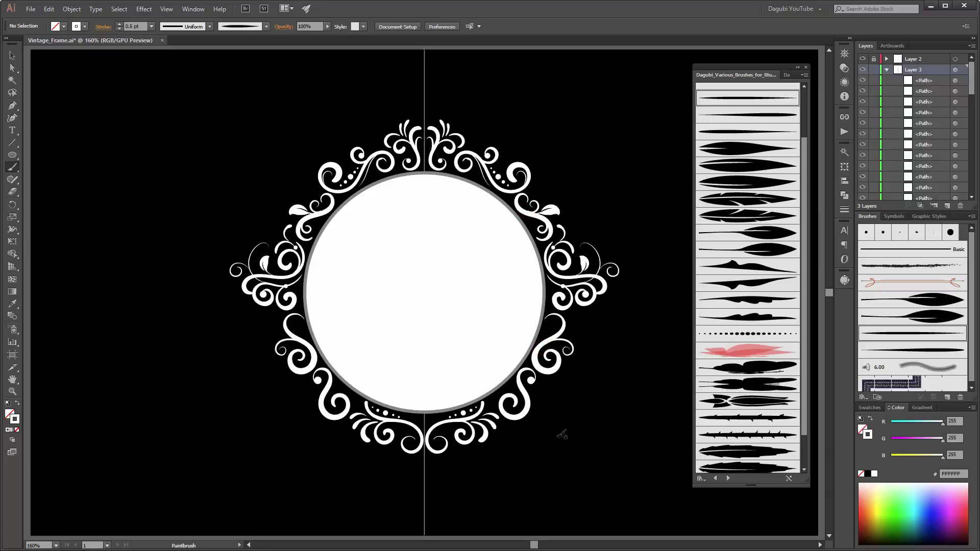
click(745, 115)
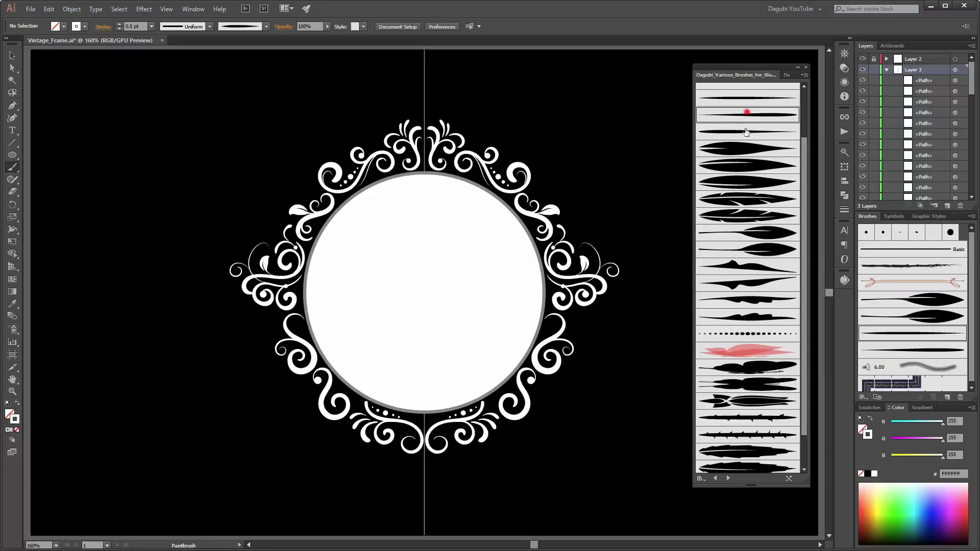
mouse_move(562, 335)
mouse_down()
mouse_move(585, 341)
mouse_move(564, 329)
mouse_move(575, 316)
mouse_up()
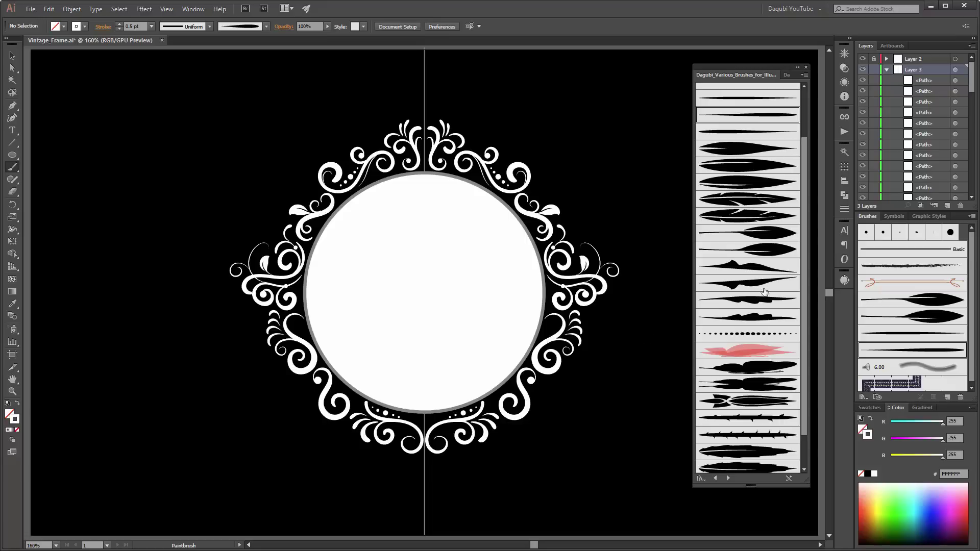
Paint mirrored feathers below the lower-right ornament and leaves at the upper-right and far-right ornaments
click(759, 251)
mouse_move(529, 383)
mouse_down()
mouse_move(545, 387)
mouse_move(542, 416)
mouse_up()
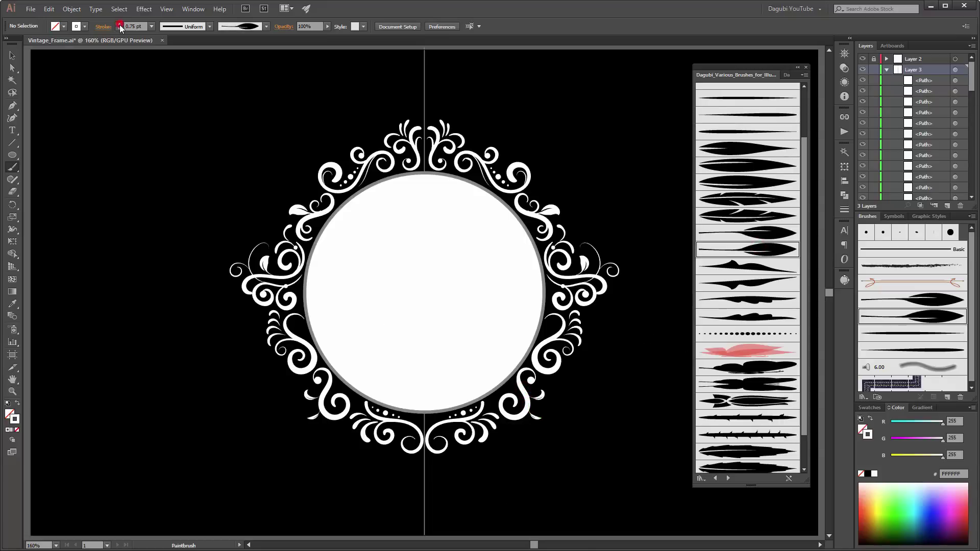
mouse_move(526, 412)
mouse_down()
mouse_move(530, 430)
mouse_move(515, 448)
mouse_up()
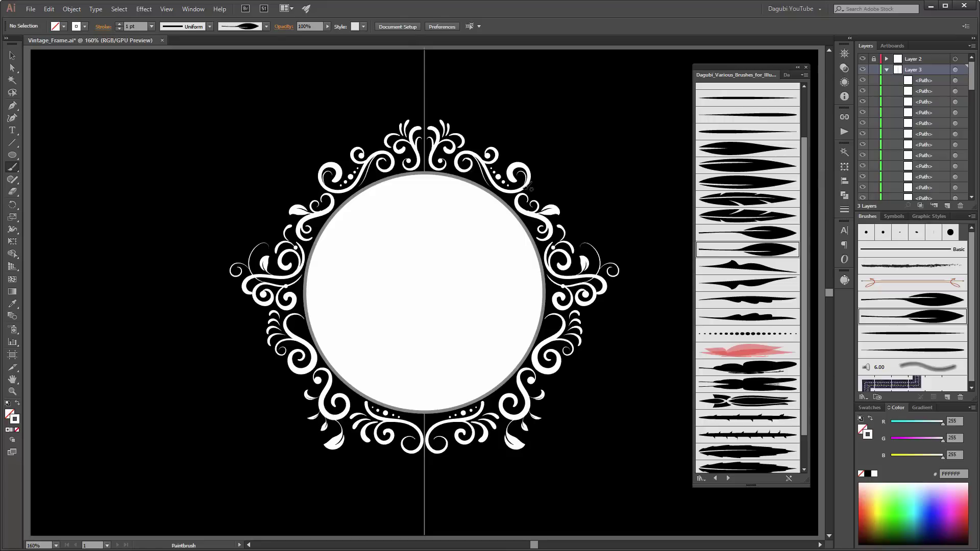
mouse_move(529, 189)
mouse_down()
mouse_move(539, 170)
mouse_move(522, 185)
mouse_up()
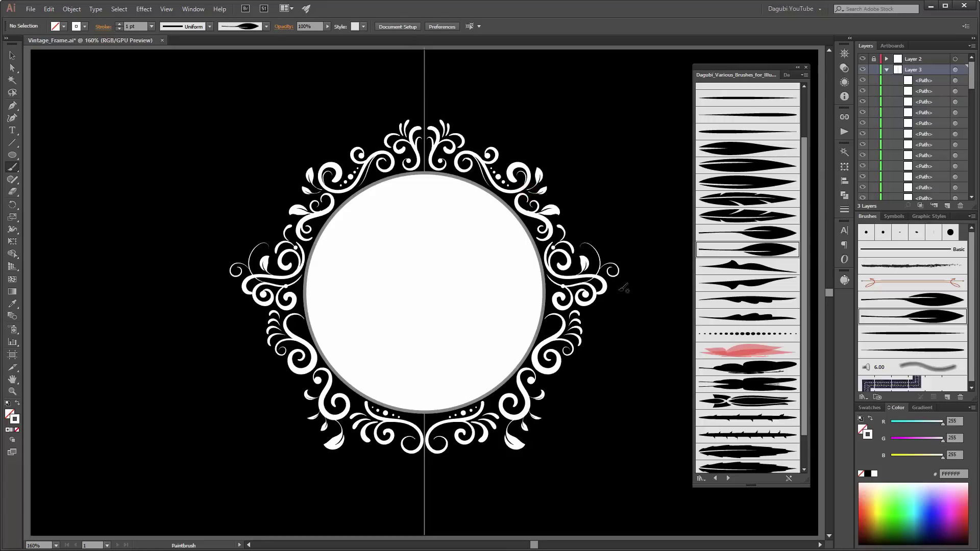
drag(610, 277, 638, 274)
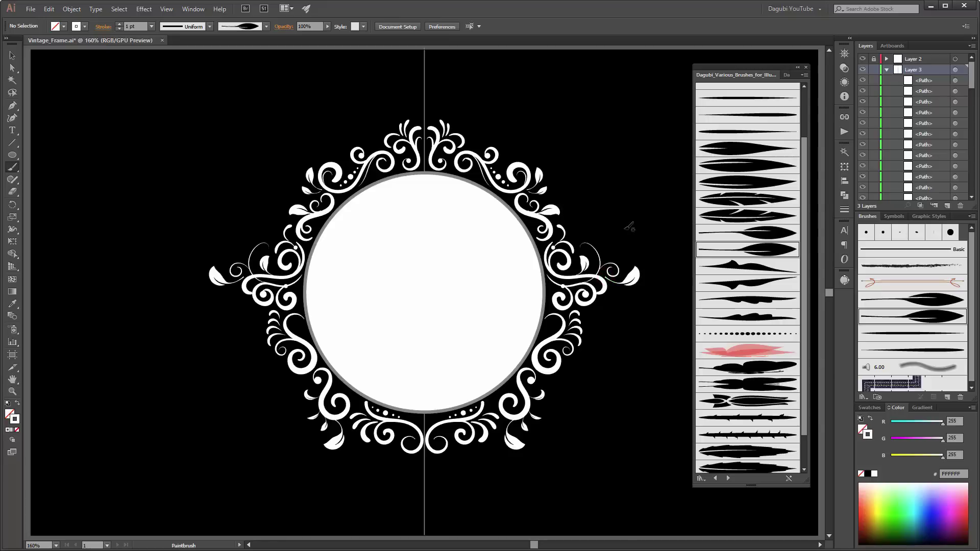
Add mirrored leaves to the right and upper-right ornaments at 0.5 pt using other library leaf brushes
click(762, 233)
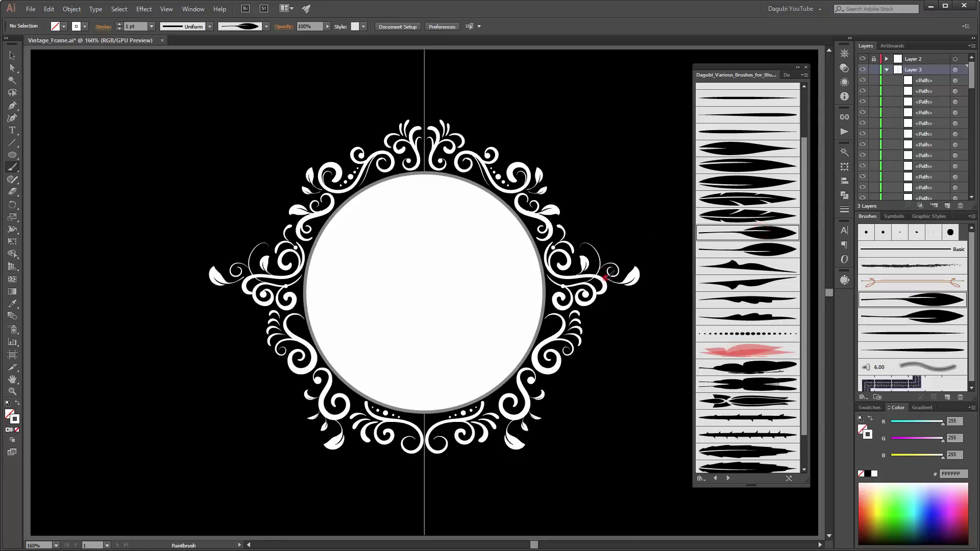
drag(607, 279, 616, 309)
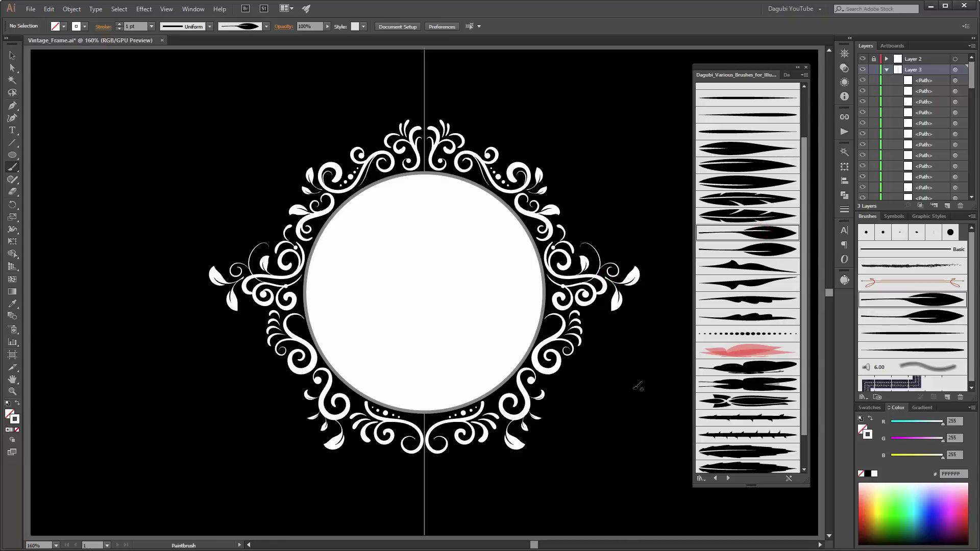
click(741, 149)
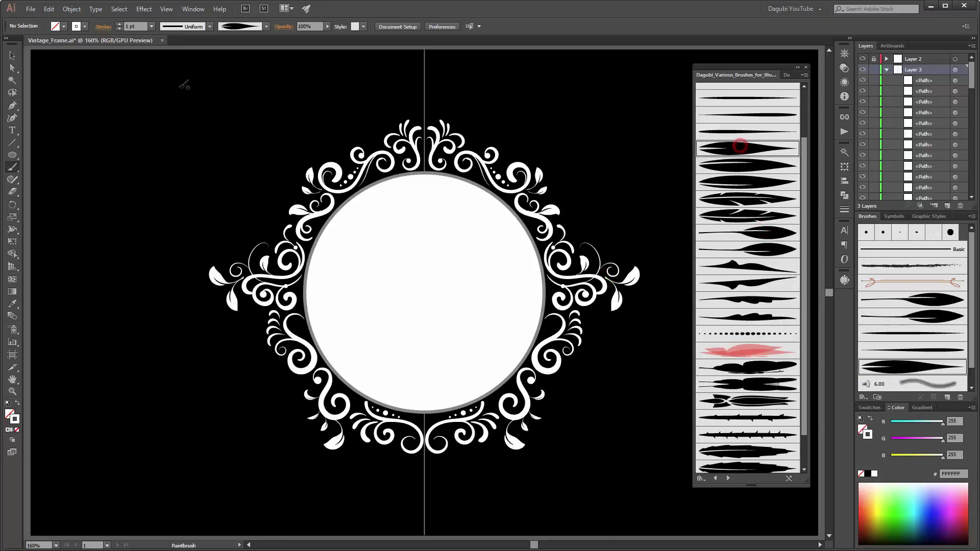
click(118, 28)
mouse_move(607, 239)
mouse_down()
mouse_move(607, 265)
mouse_move(629, 249)
mouse_up()
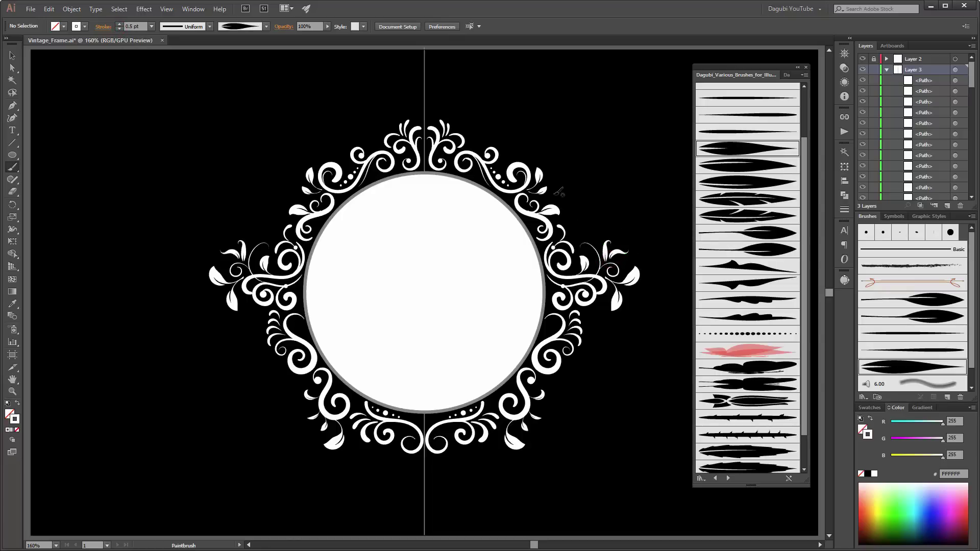
drag(550, 197, 576, 190)
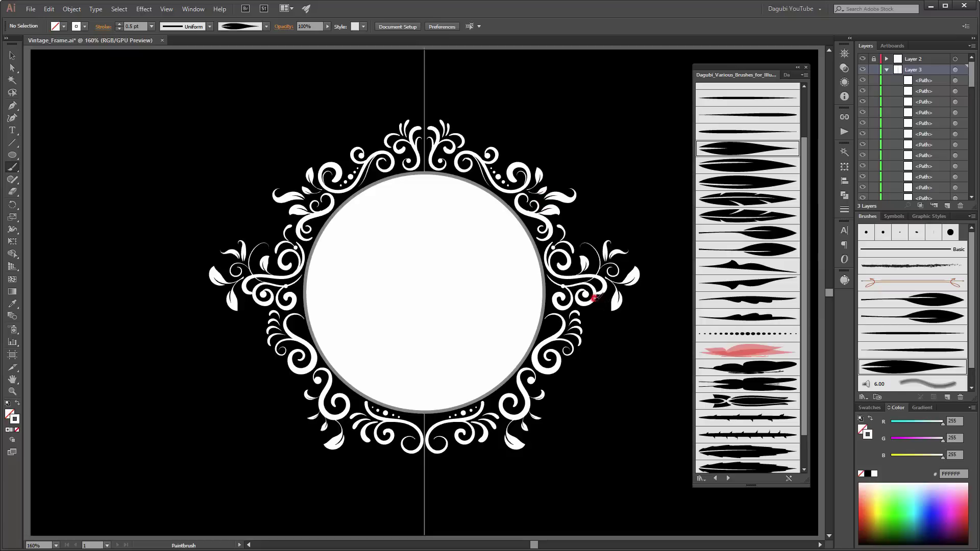
drag(594, 297, 603, 323)
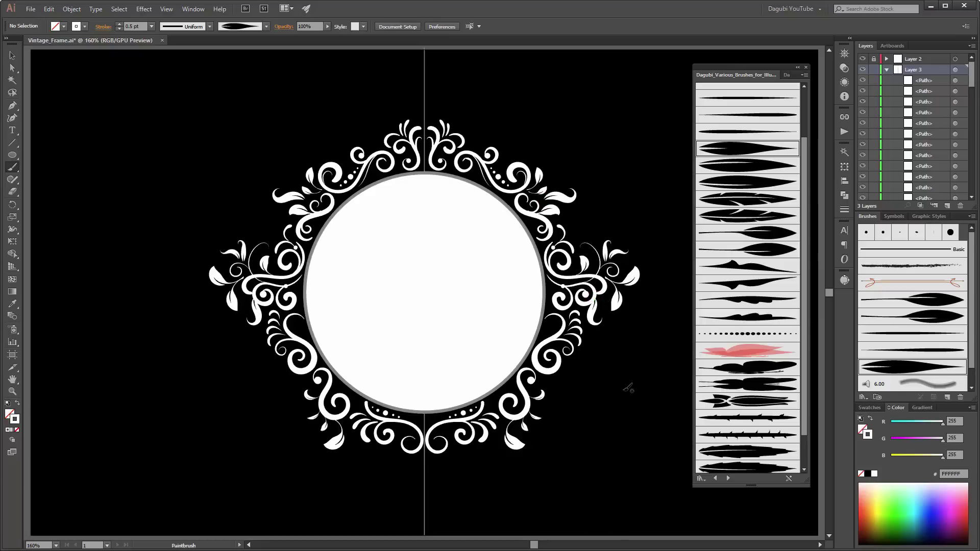
Paint mirrored curls at the bottom and lower-right ornaments, switching brushes with the comma and period keys
drag(446, 427, 433, 420)
key(comma)
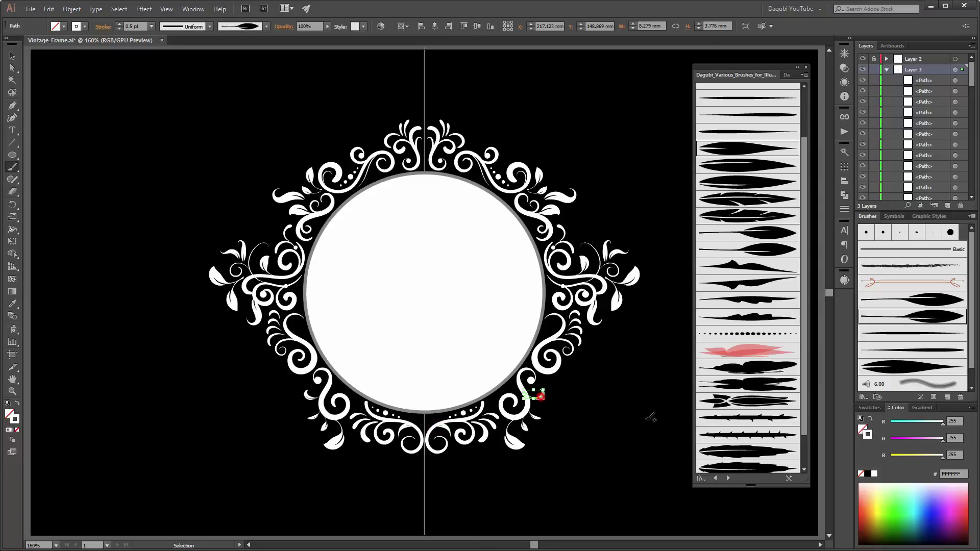
drag(533, 395, 560, 402)
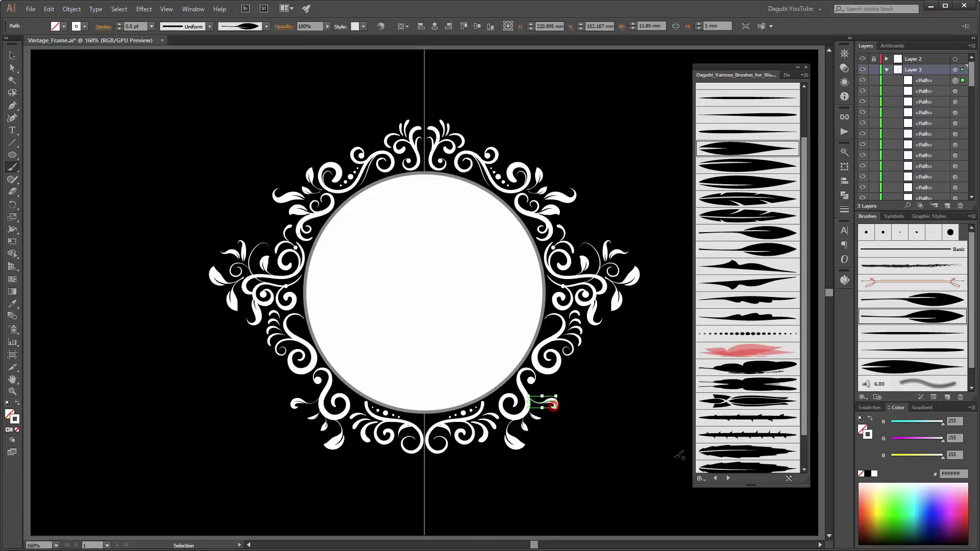
key(period)
key(period)
key(period)
ctrl+click(645, 384)
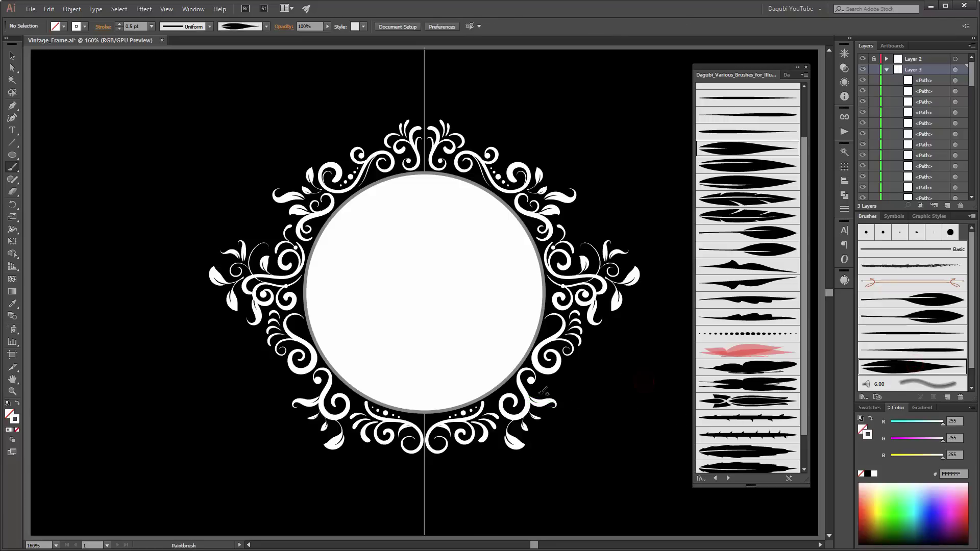
drag(534, 391, 543, 376)
Add mirrored curled and upright leaves at the top, upper-right and far-right ornaments with another library brush
click(744, 168)
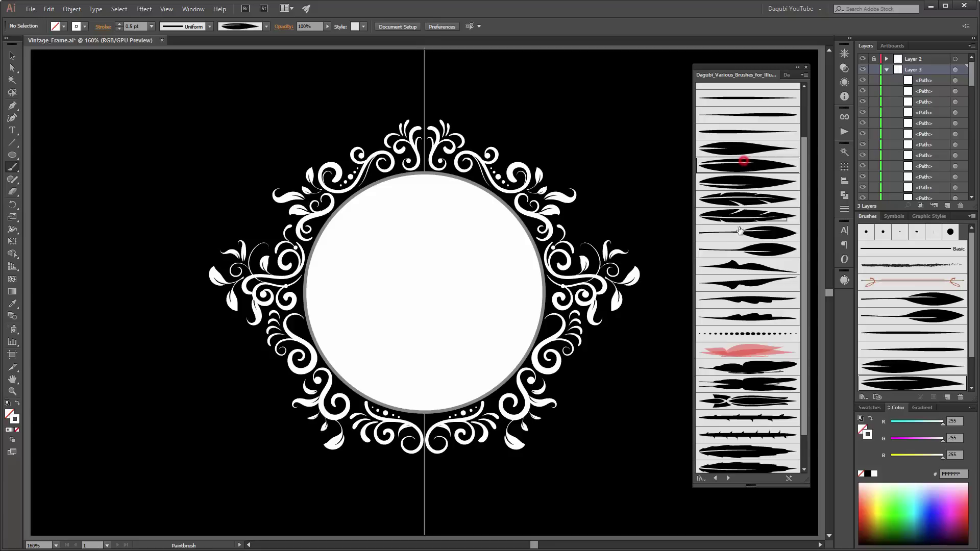
drag(493, 146, 508, 138)
drag(491, 144, 490, 129)
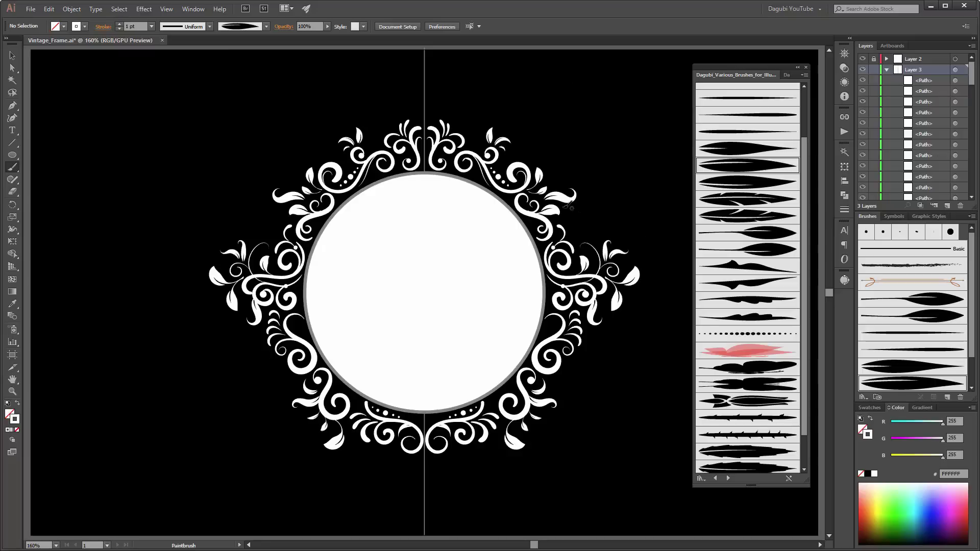
drag(570, 207, 573, 220)
mouse_move(633, 292)
mouse_down()
mouse_move(618, 311)
mouse_move(648, 281)
mouse_move(643, 295)
mouse_up()
click(746, 183)
click(741, 163)
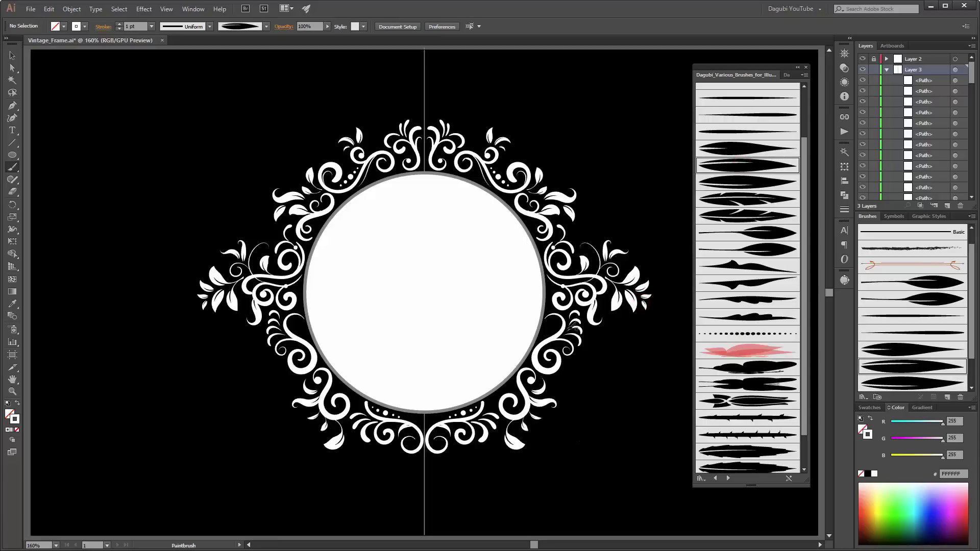
click(767, 118)
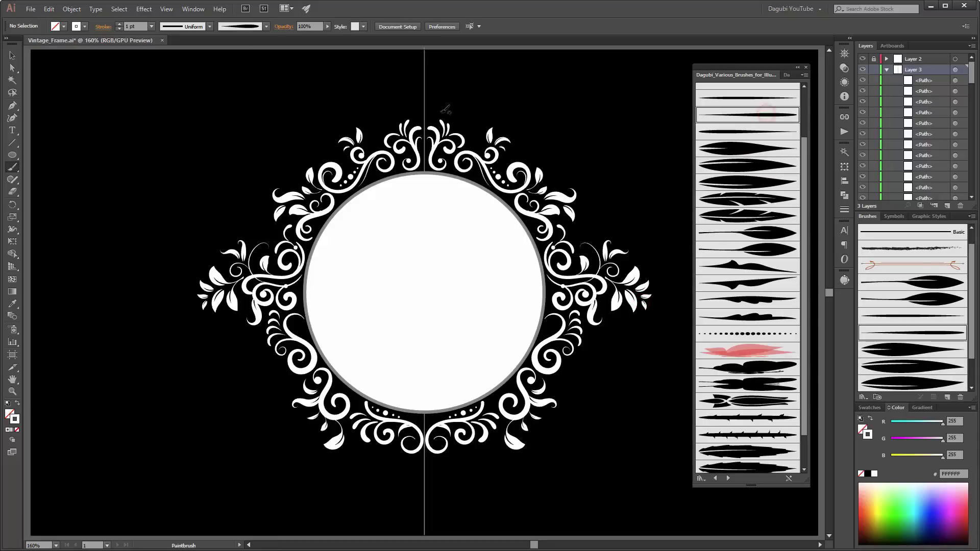
Paint mirrored curls atop the top centre ornament, then a thin tapered curl below the bottom centre
drag(440, 125, 434, 97)
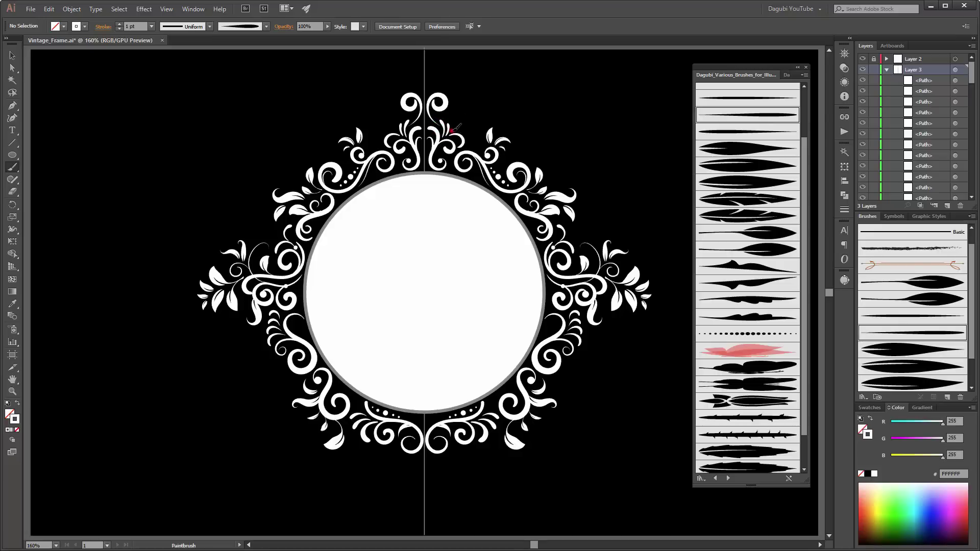
mouse_move(454, 129)
mouse_down()
mouse_move(475, 134)
mouse_move(480, 112)
mouse_move(489, 116)
mouse_up()
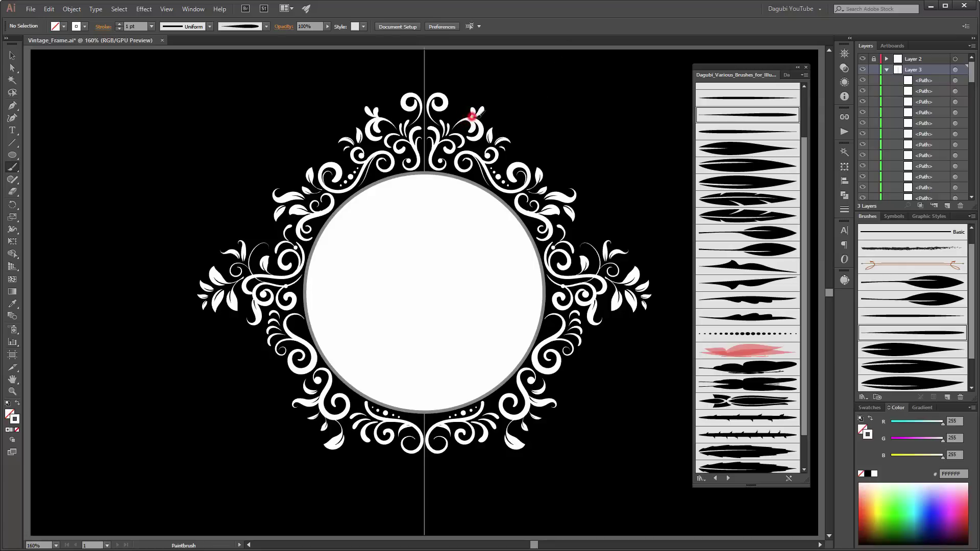
key(ctrl+z)
key(ctrl+z)
key(ctrl+z)
mouse_move(474, 117)
mouse_down()
mouse_move(485, 106)
mouse_move(474, 108)
mouse_up()
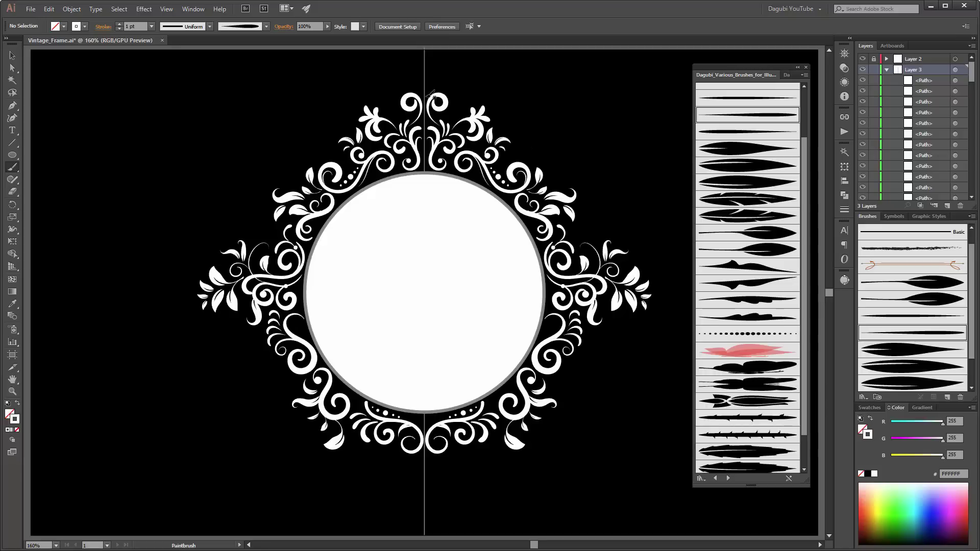
drag(435, 95, 434, 81)
click(757, 97)
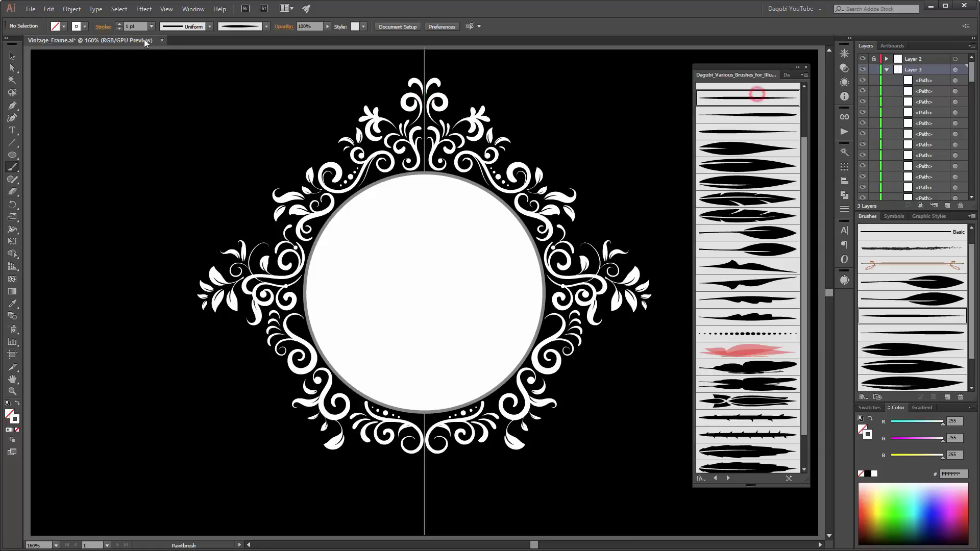
mouse_move(432, 450)
mouse_down()
mouse_move(447, 473)
mouse_move(458, 467)
mouse_move(442, 472)
mouse_up()
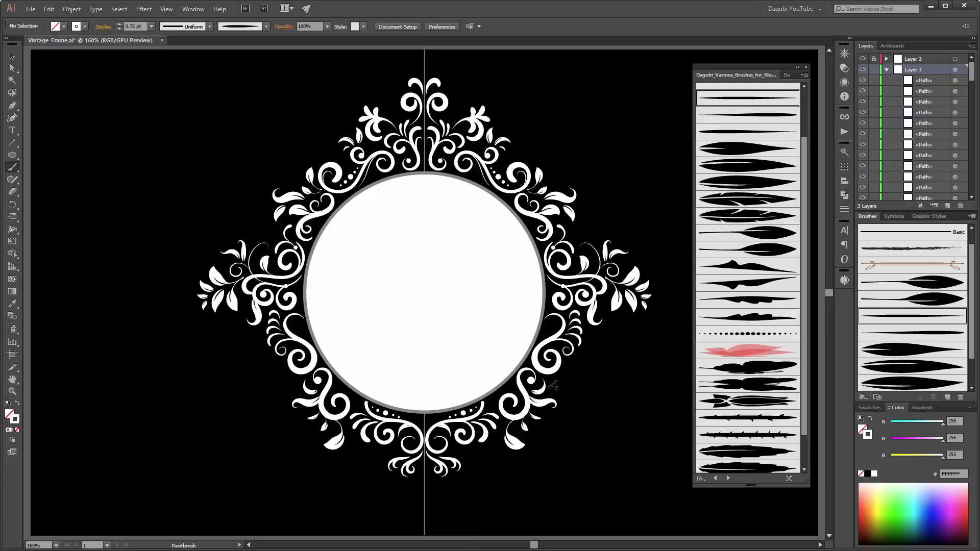
With the 15 pt. Round brush, place mirrored dots at the bottom ornament, bottom-right leaf and right side
scroll(967, 261, up, 1)
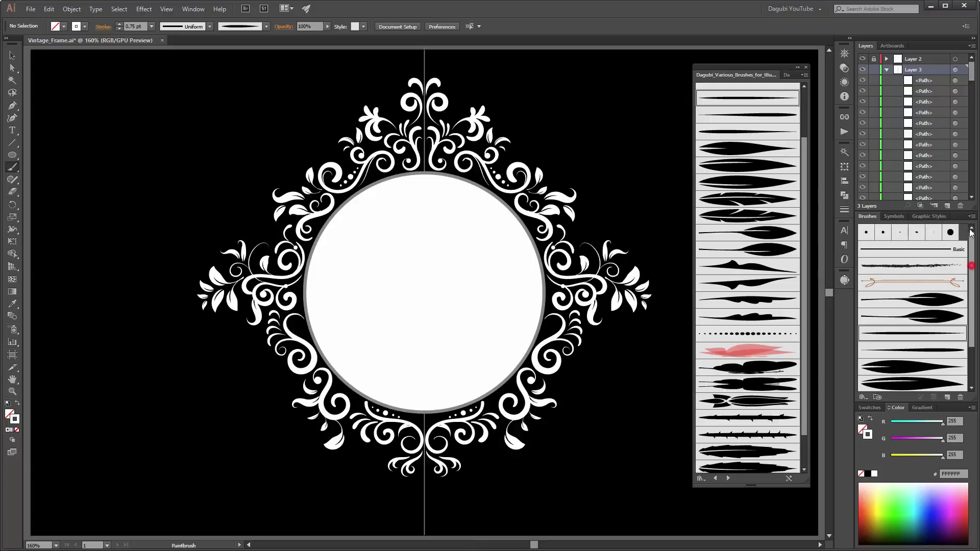
click(883, 233)
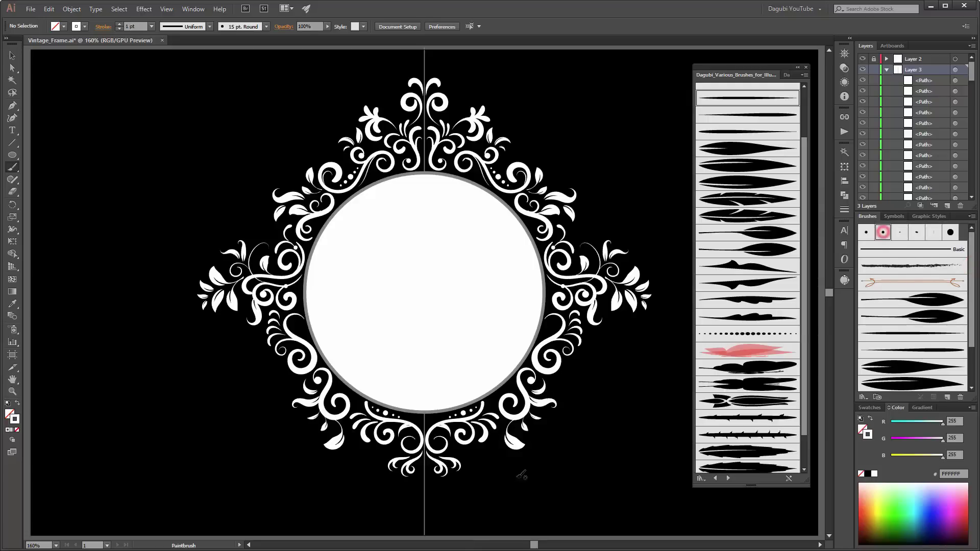
click(476, 445)
click(471, 451)
click(470, 459)
click(498, 435)
click(496, 443)
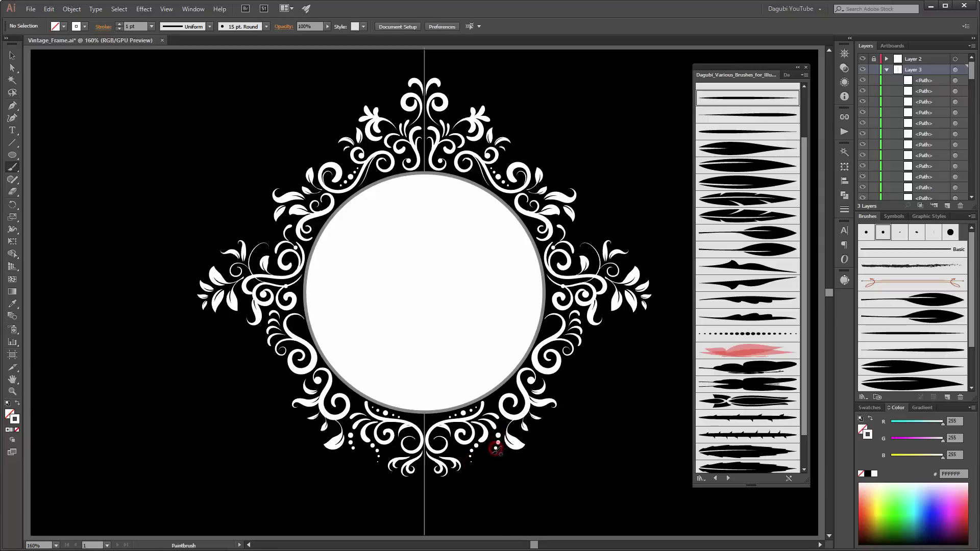
click(496, 449)
click(595, 242)
click(580, 234)
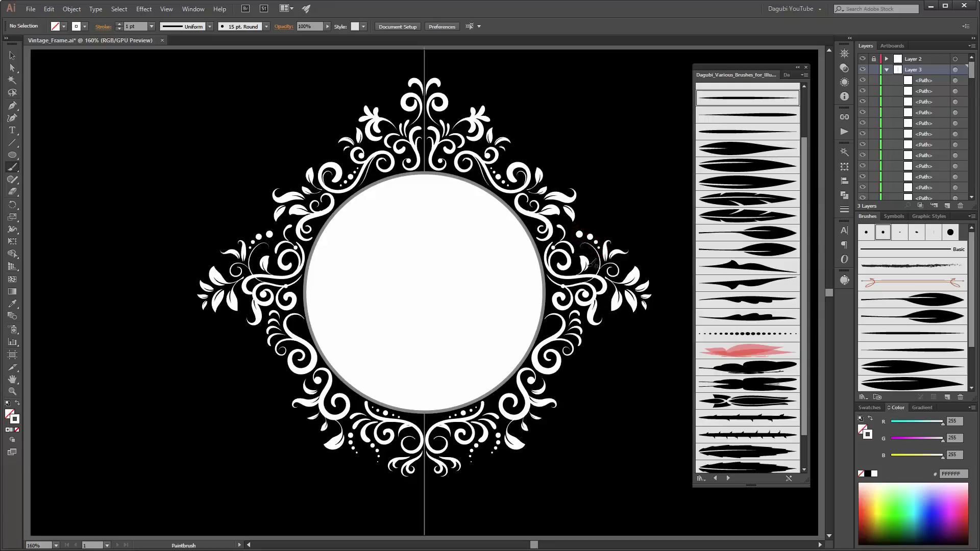
click(756, 334)
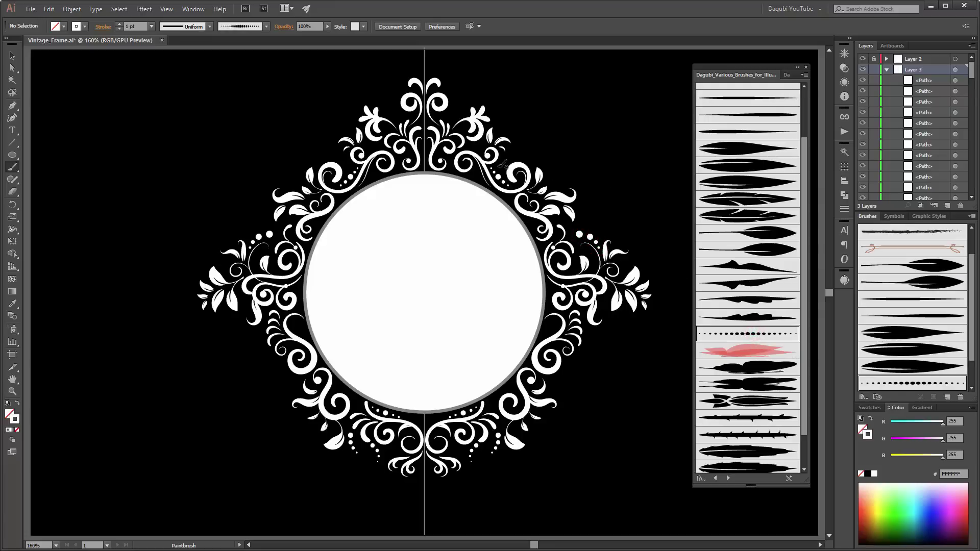
Paint mirrored dotted curves and a leaf near the upper-right ornament, then close the Dagubi library
drag(494, 167, 534, 150)
mouse_move(578, 203)
mouse_down()
mouse_move(591, 227)
mouse_move(583, 179)
mouse_up()
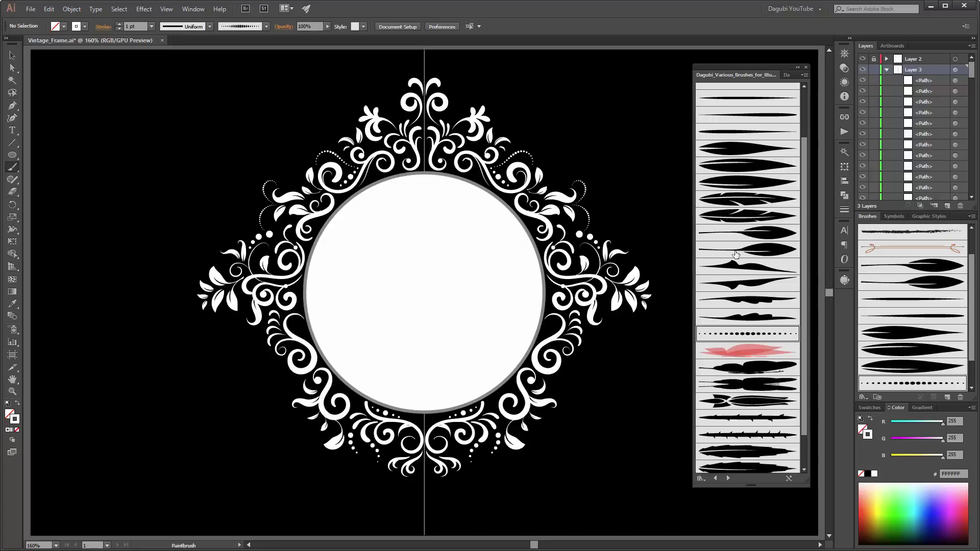
click(751, 170)
mouse_move(584, 199)
mouse_down()
mouse_move(607, 205)
mouse_move(600, 187)
mouse_up()
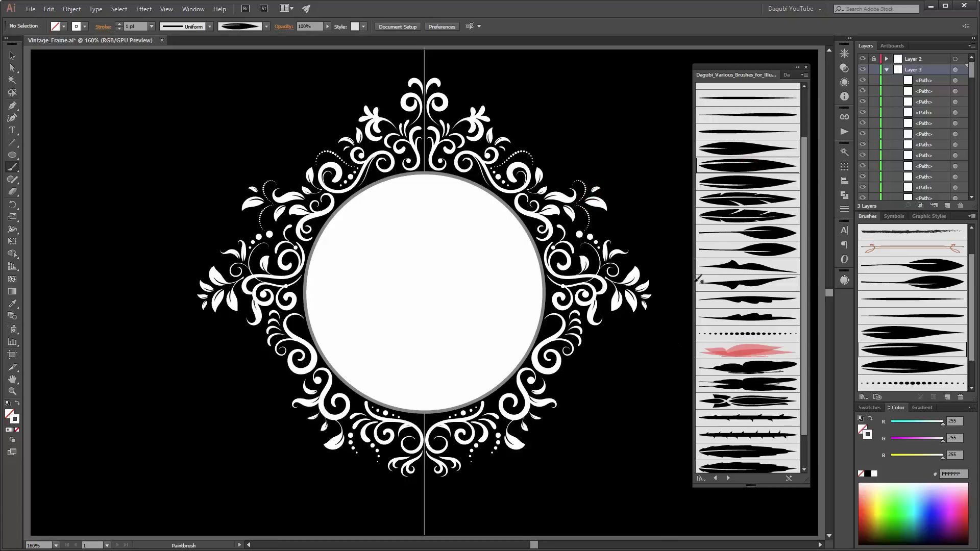
click(807, 70)
With the 15 pt. Round brush, paint mirrored curly swirls extending outward from the right side, undoing misplaced strokes
scroll(908, 286, up, 3)
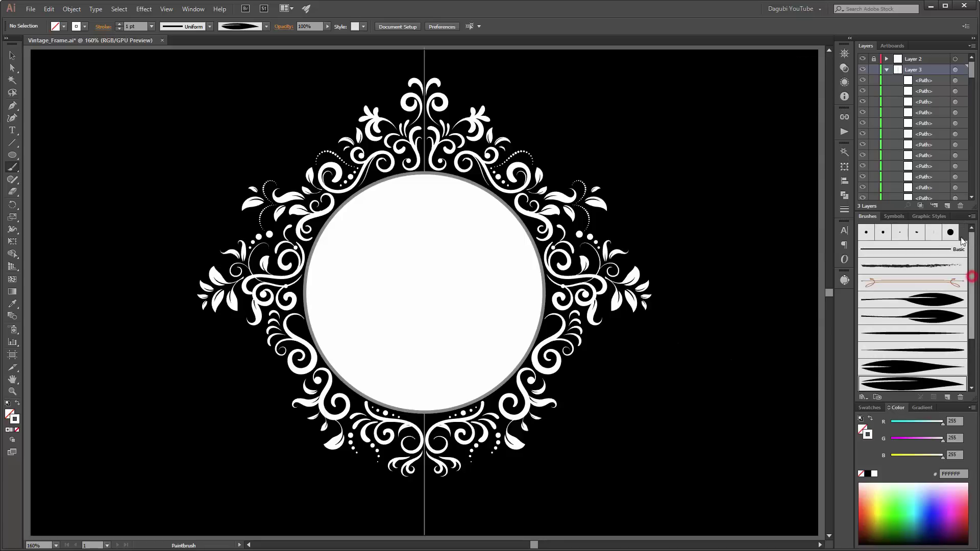
click(883, 233)
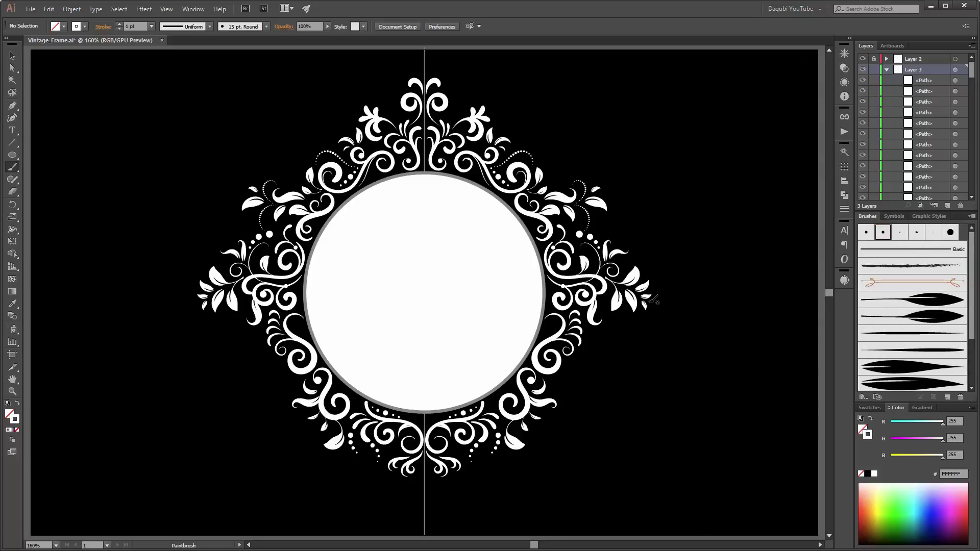
drag(651, 304, 736, 294)
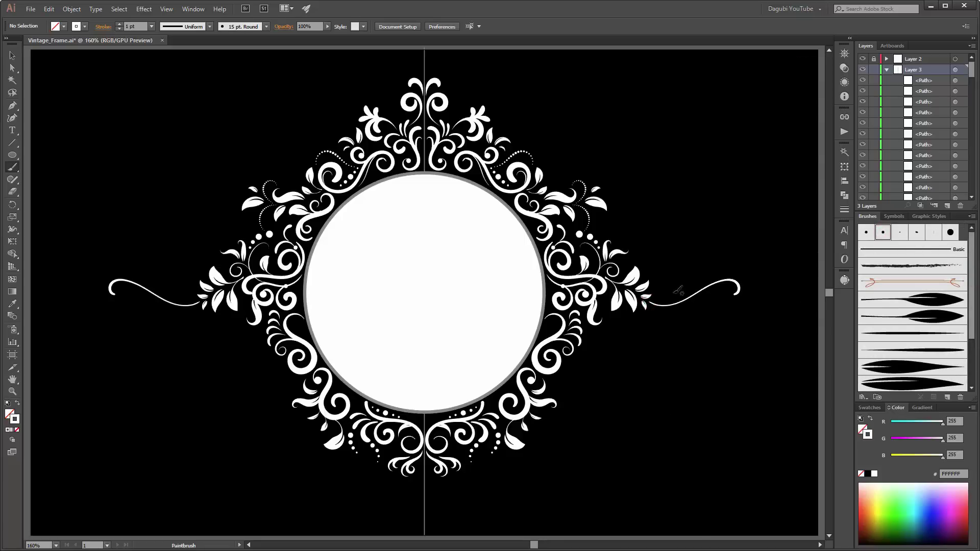
drag(659, 297, 714, 299)
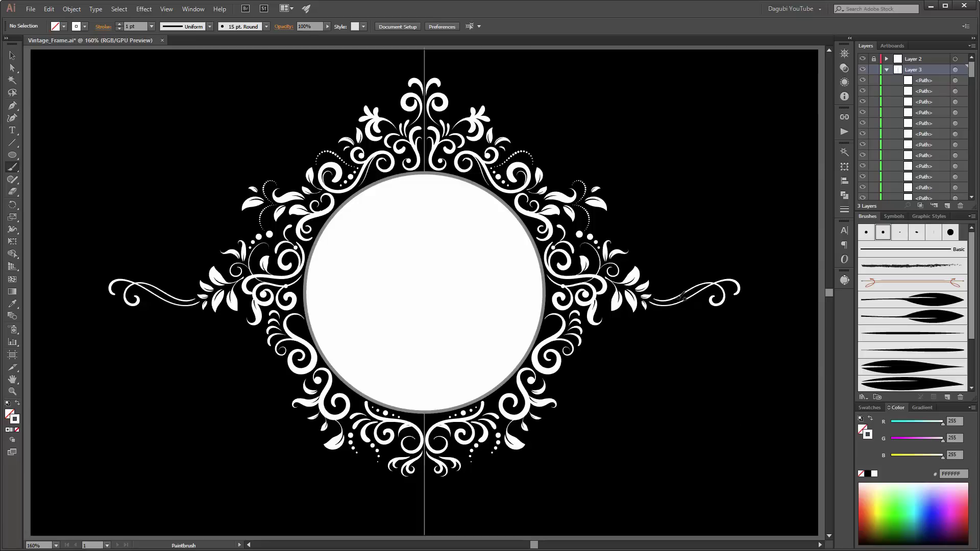
drag(683, 295, 693, 312)
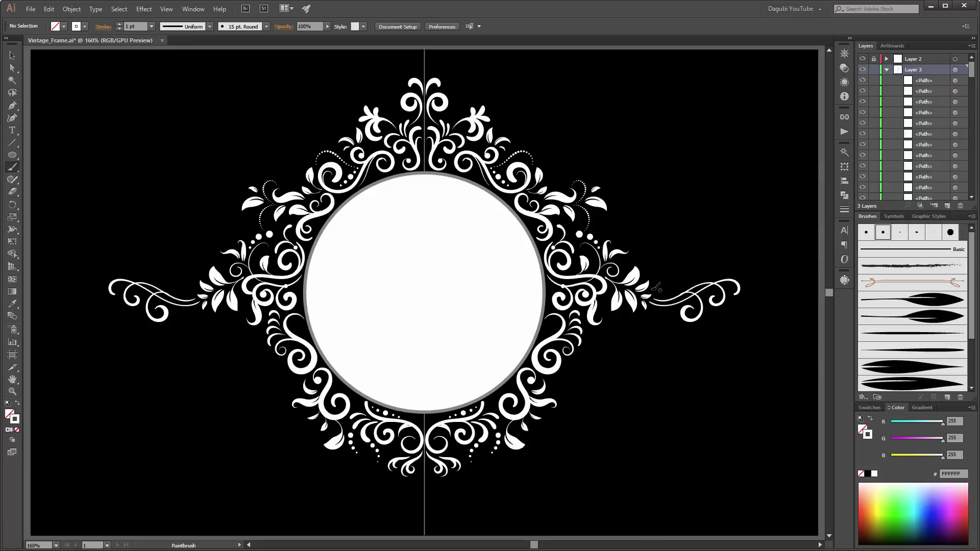
drag(655, 290, 672, 286)
drag(709, 303, 725, 309)
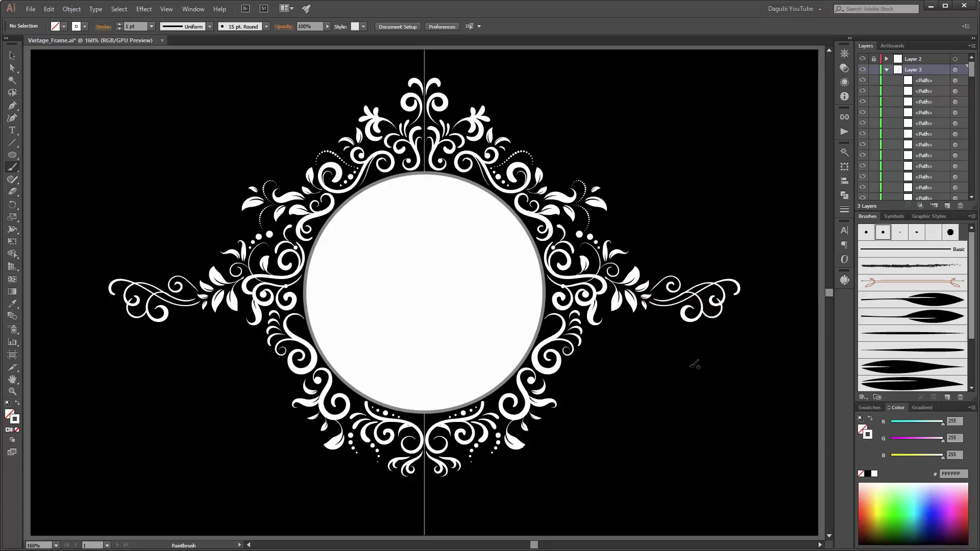
key(ctrl+z)
drag(709, 307, 714, 319)
mouse_move(663, 301)
mouse_down()
mouse_move(672, 318)
mouse_move(676, 311)
mouse_move(668, 320)
mouse_up()
key(v)
key(ctrl+z)
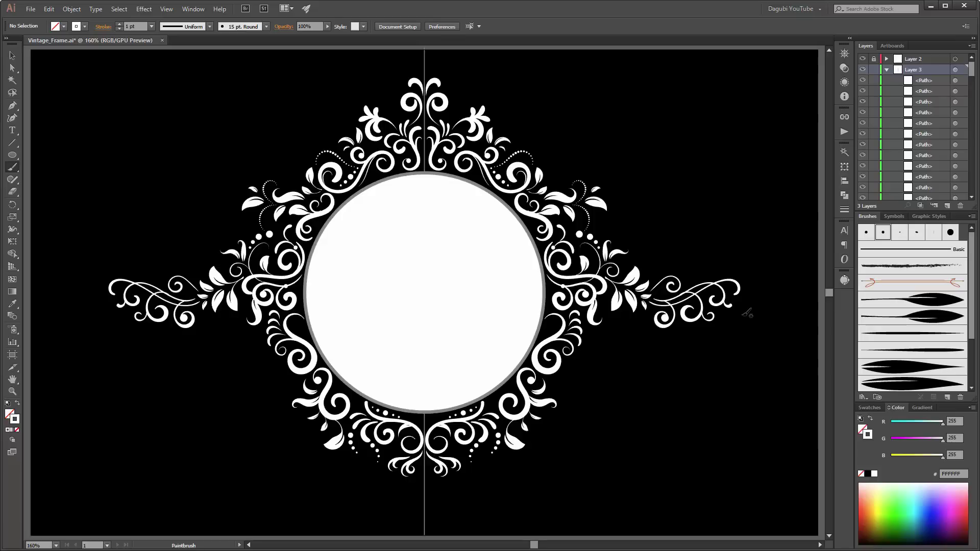
Dot the right swirl tail and right leaf with mirrored white dots and add a small curl beside the leaf
click(723, 308)
click(639, 307)
click(638, 321)
click(646, 273)
click(640, 255)
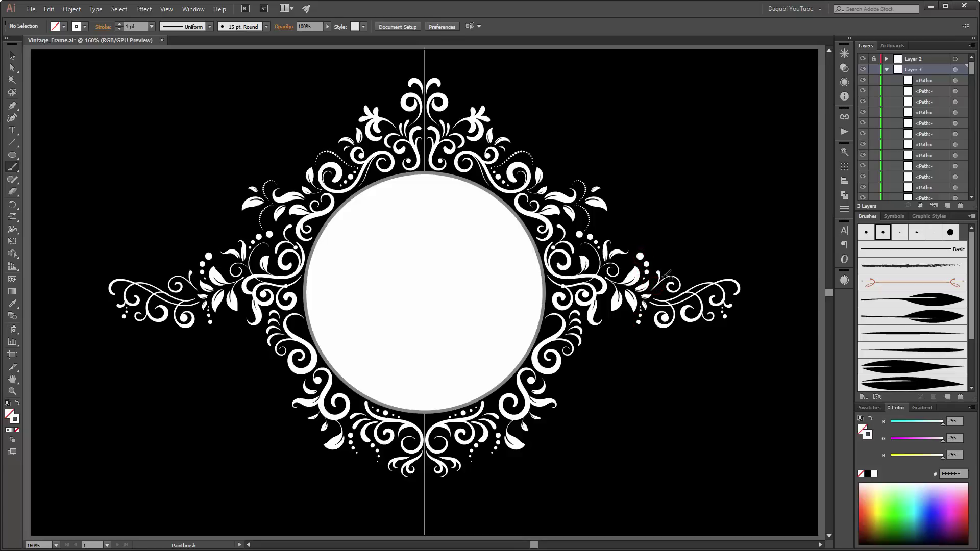
mouse_move(660, 277)
mouse_down()
mouse_move(662, 265)
mouse_move(681, 269)
mouse_up()
click(912, 387)
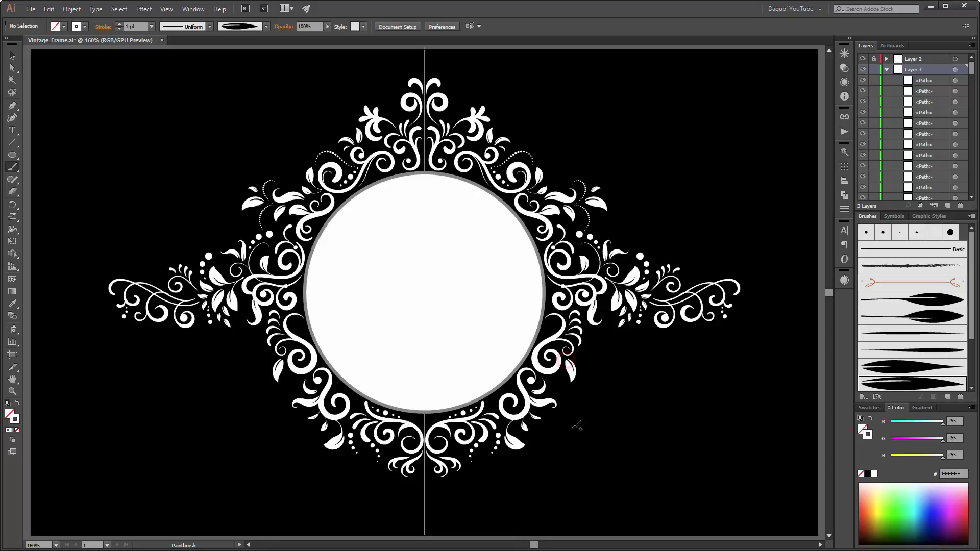
Paint mirrored leaves beside the right and lower-right ornaments, trying different leaf brushes and redrawing
drag(567, 363, 586, 349)
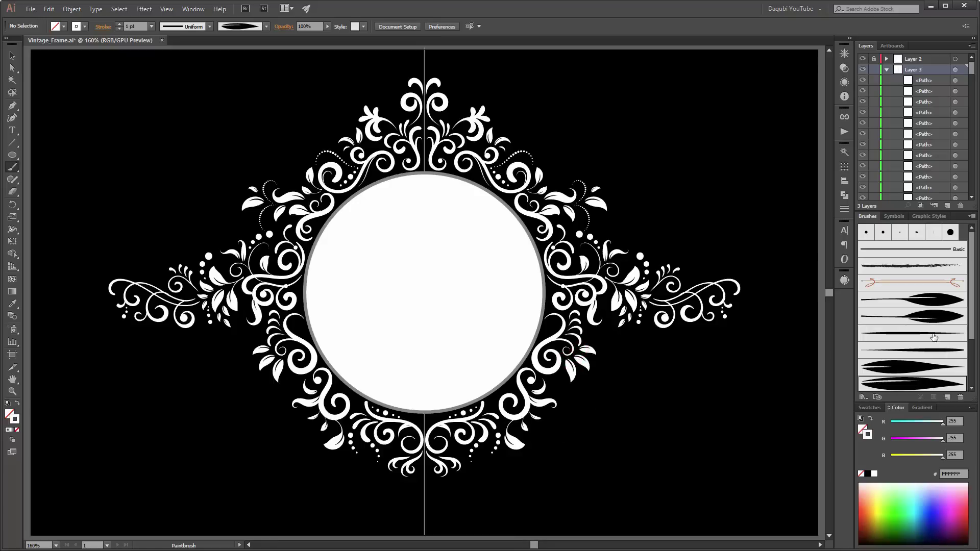
click(922, 317)
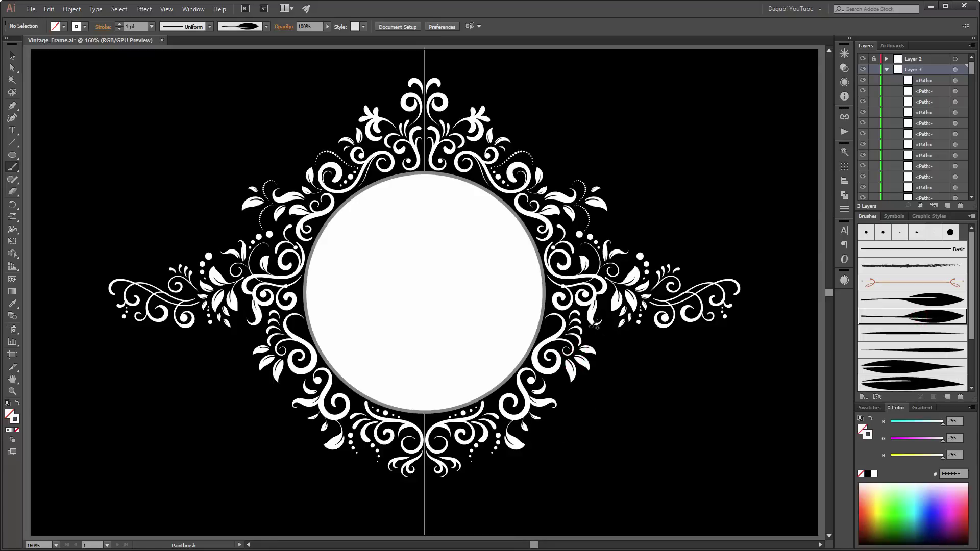
drag(590, 327, 627, 353)
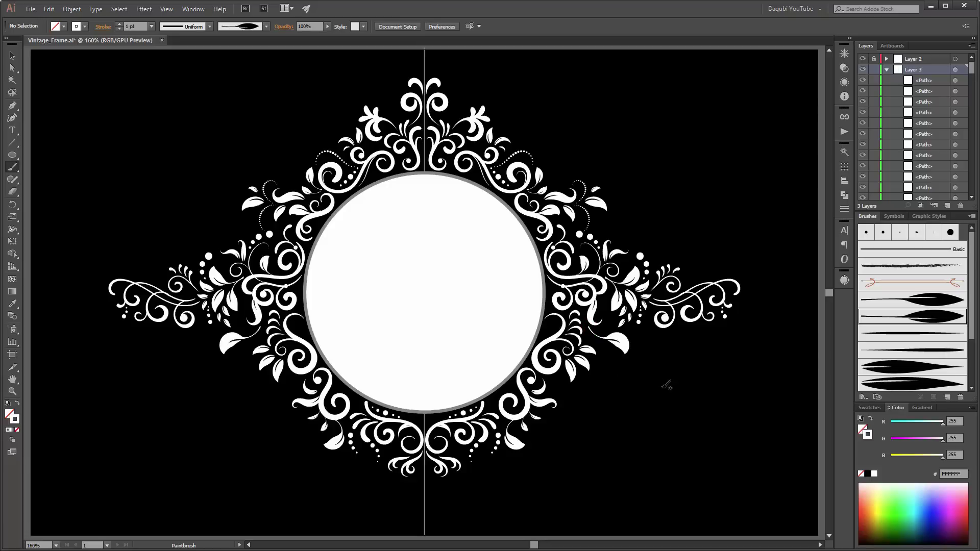
key(ctrl+z)
click(911, 300)
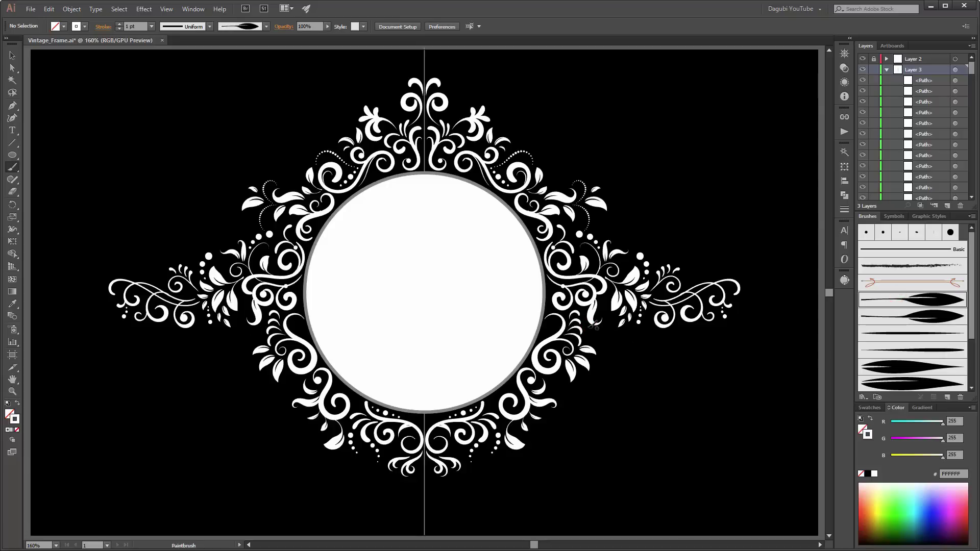
drag(589, 329, 636, 357)
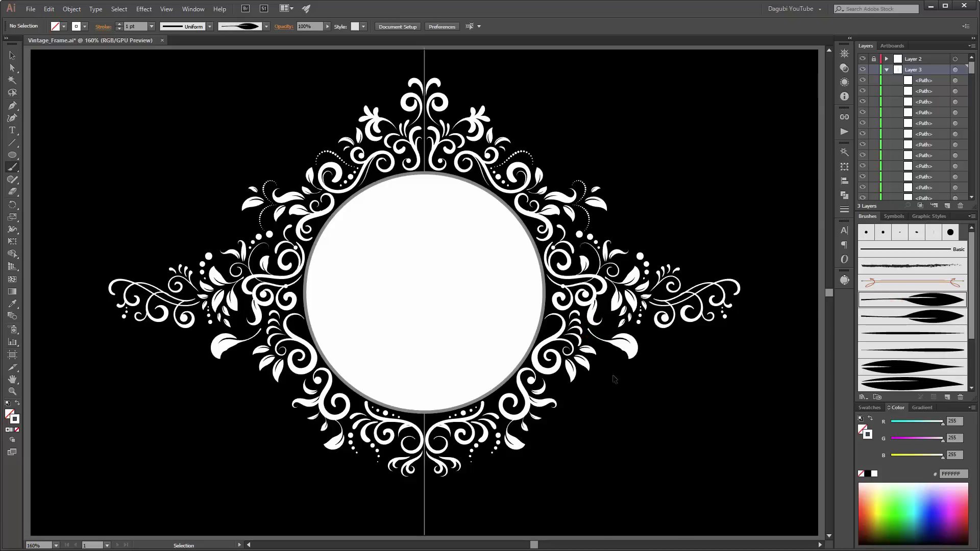
key(ctrl+z)
mouse_move(592, 326)
mouse_down()
mouse_move(624, 343)
mouse_move(610, 364)
mouse_up()
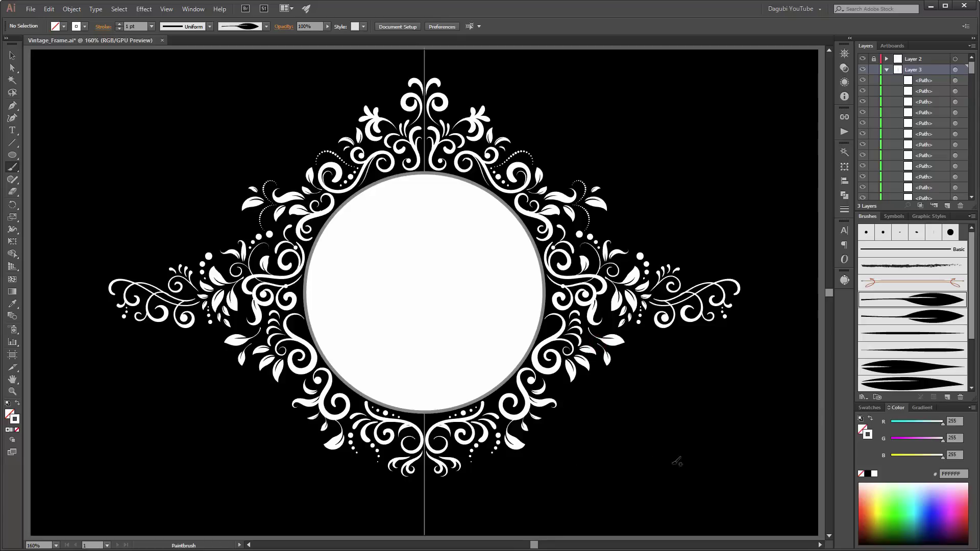
Save, hide the vertical centre line, lock Layer 3, and select the top ellipse in Layer 2
key(ctrl+s)
scroll(918, 128, down, 5)
click(973, 186)
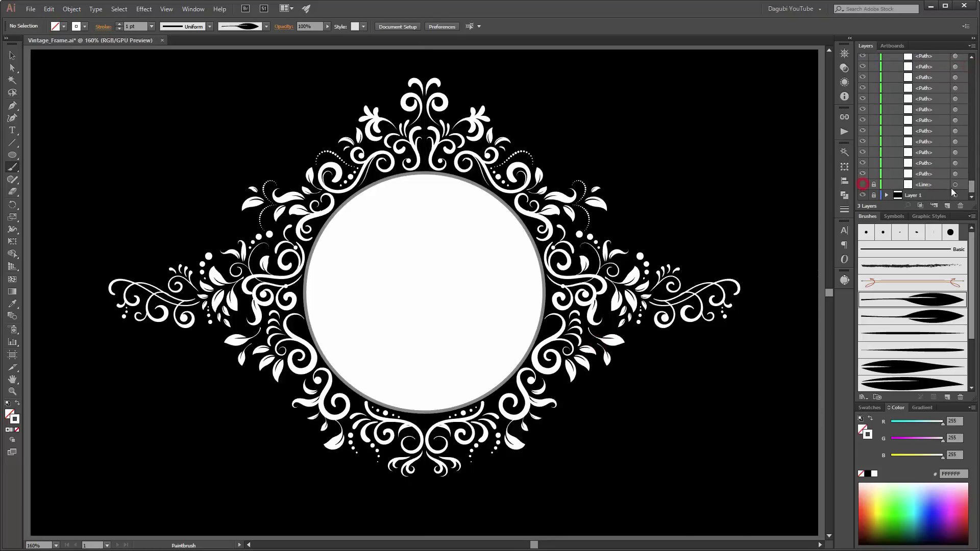
scroll(974, 97, up, 5)
click(887, 70)
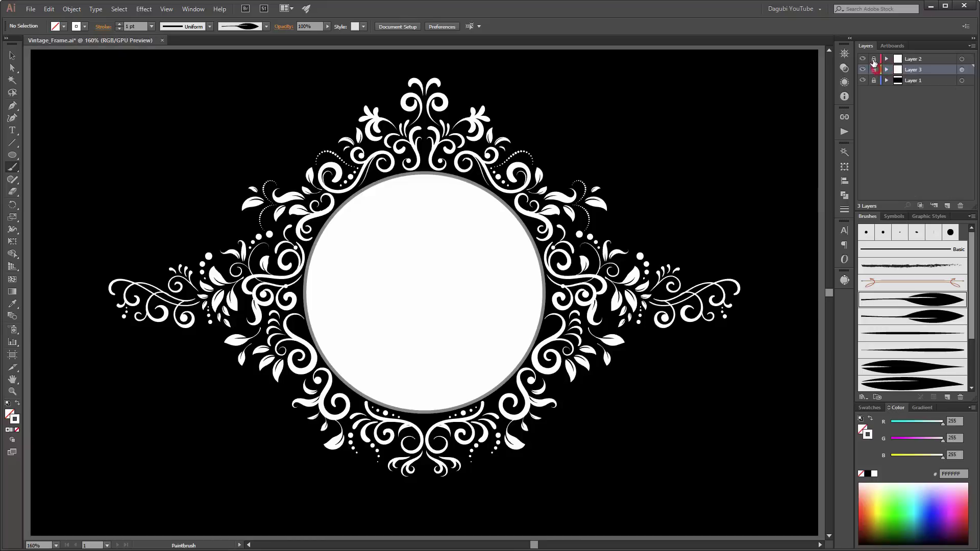
click(887, 59)
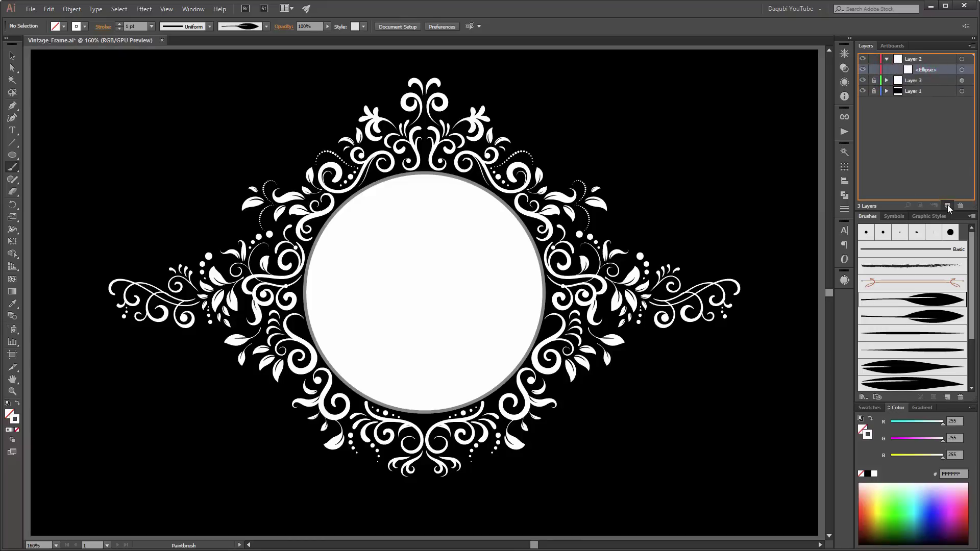
click(962, 70)
Shrink the ellipse and give it a black 3 pt dashed stroke: 1 pt dash, 6 pt gap, round caps
key(e)
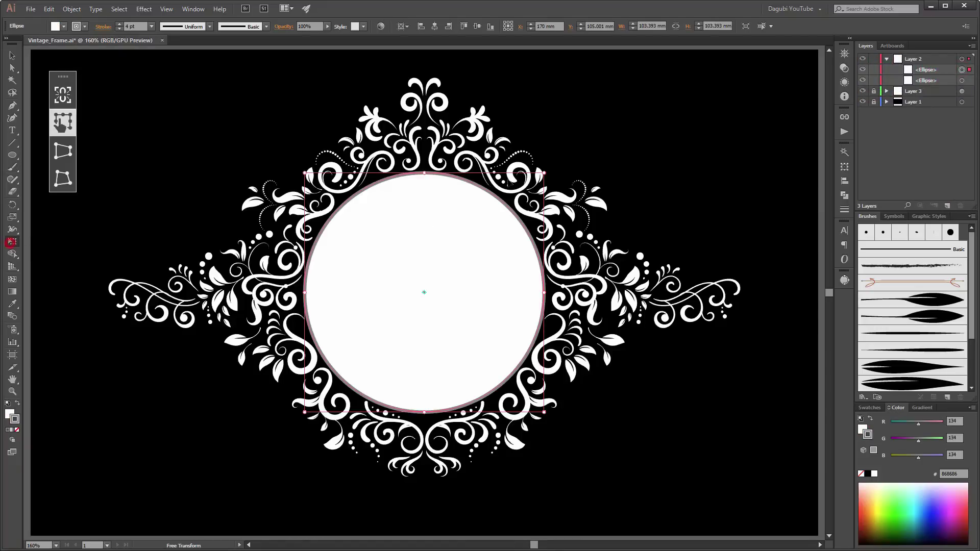
drag(543, 172, 536, 181)
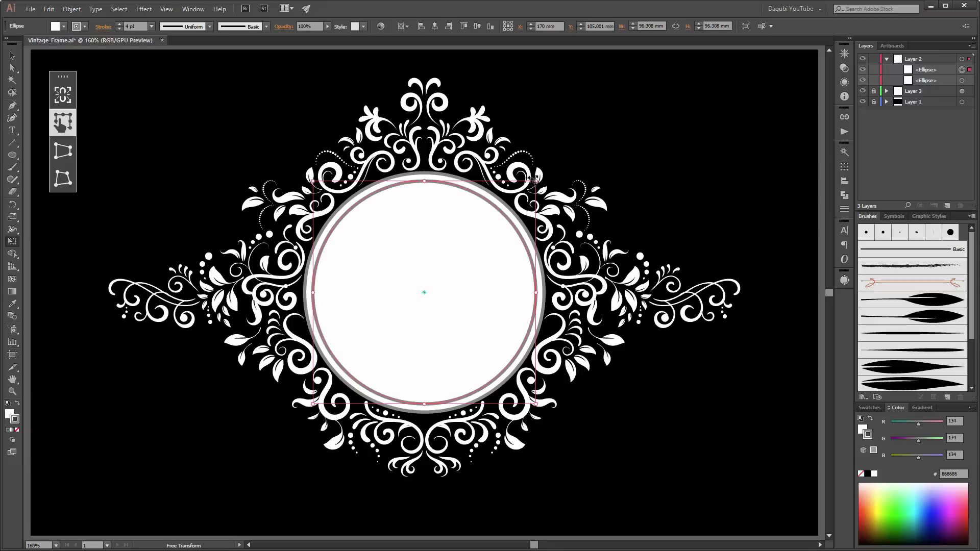
click(844, 210)
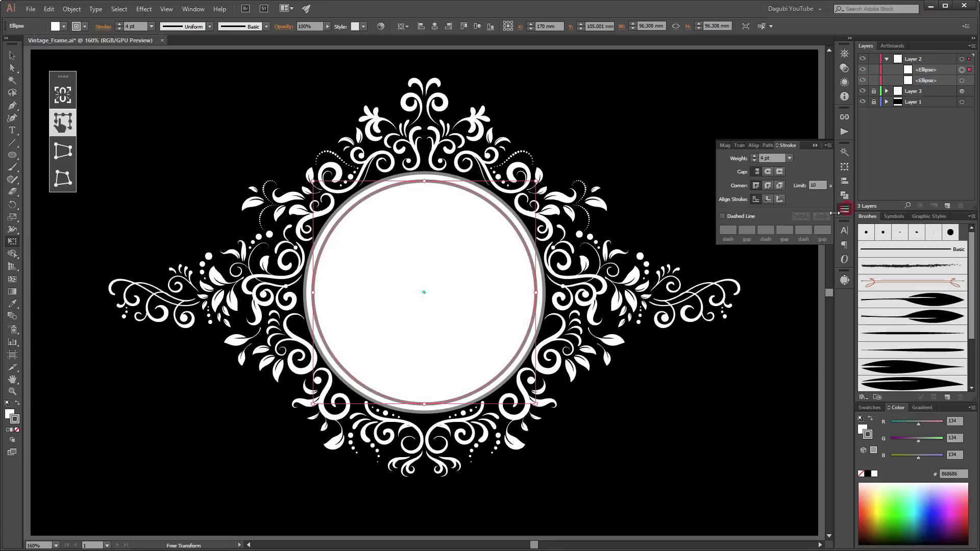
click(754, 160)
click(722, 217)
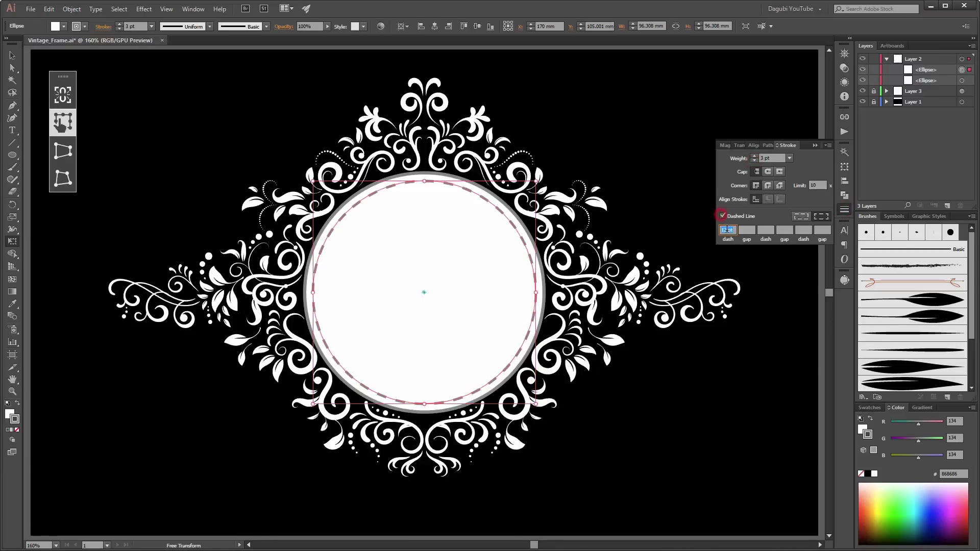
text(1)
click(748, 231)
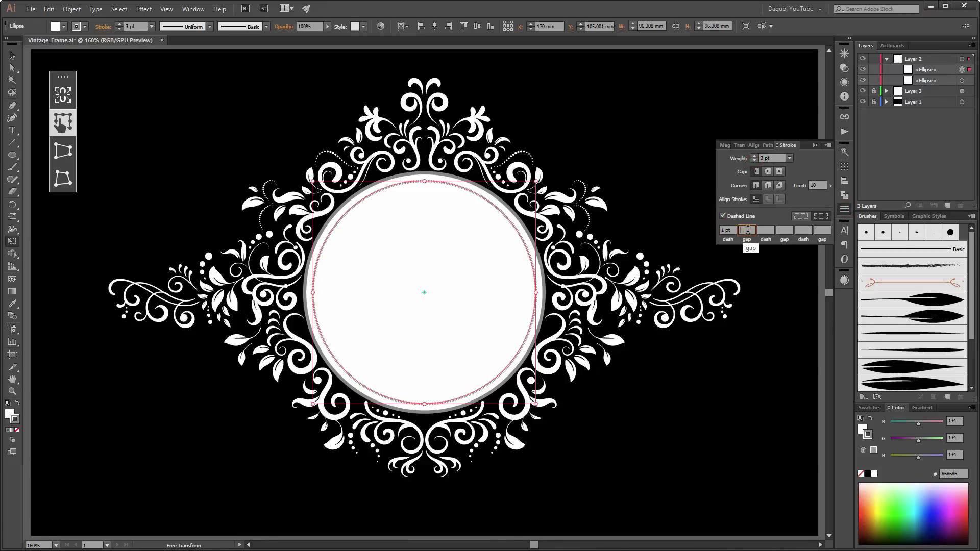
text(6)
key(Return)
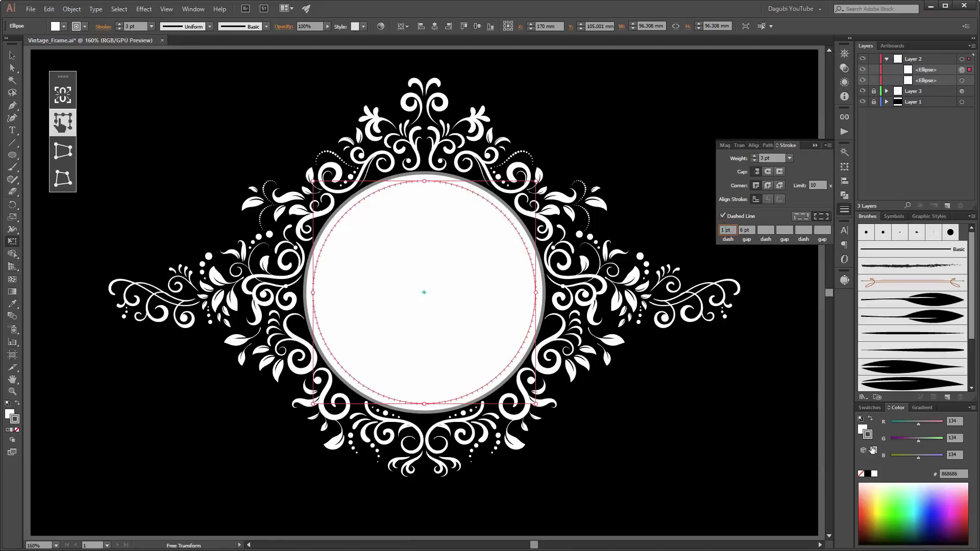
click(867, 474)
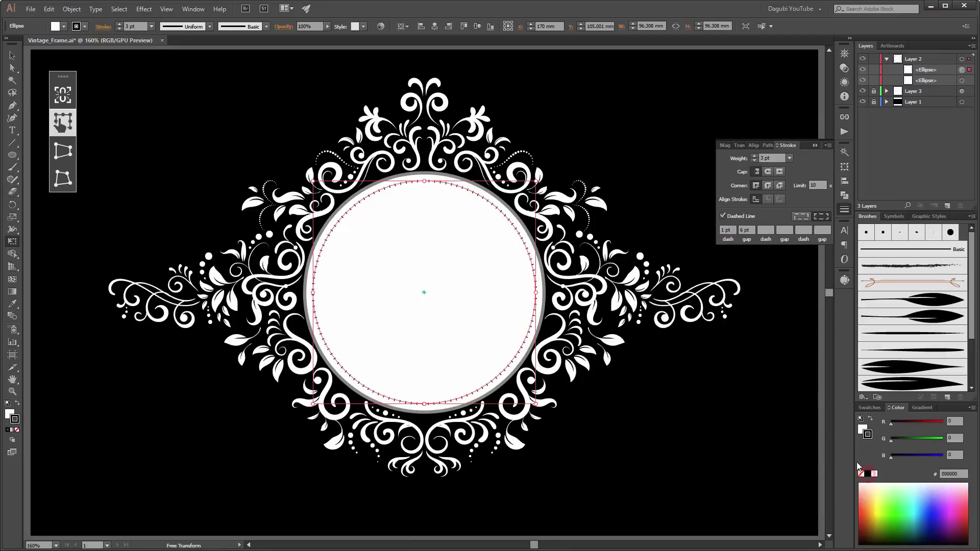
click(768, 171)
Enlarge the dotted circle slightly about its centre and deselect it
scroll(470, 199, up, 4)
scroll(466, 199, down, 3)
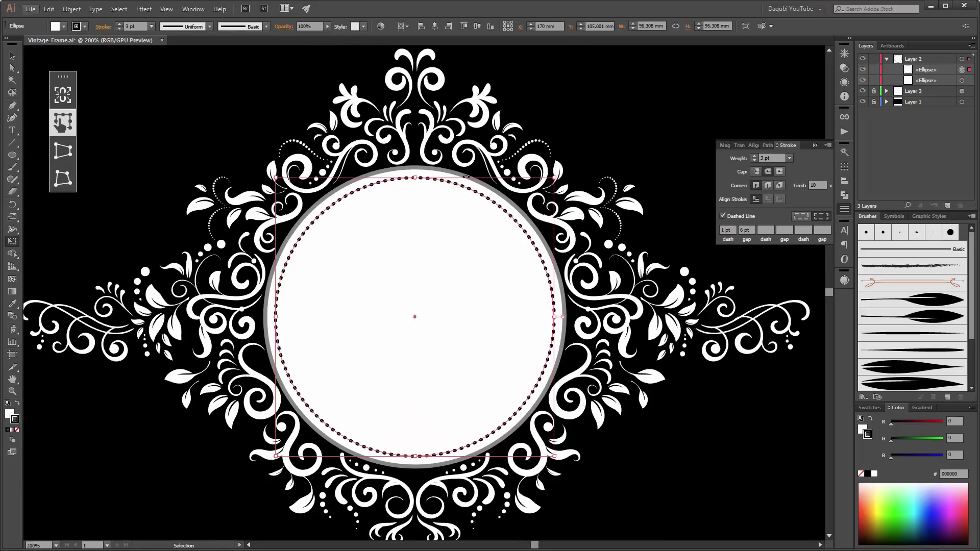
scroll(466, 176, down, 1)
drag(535, 181, 539, 178)
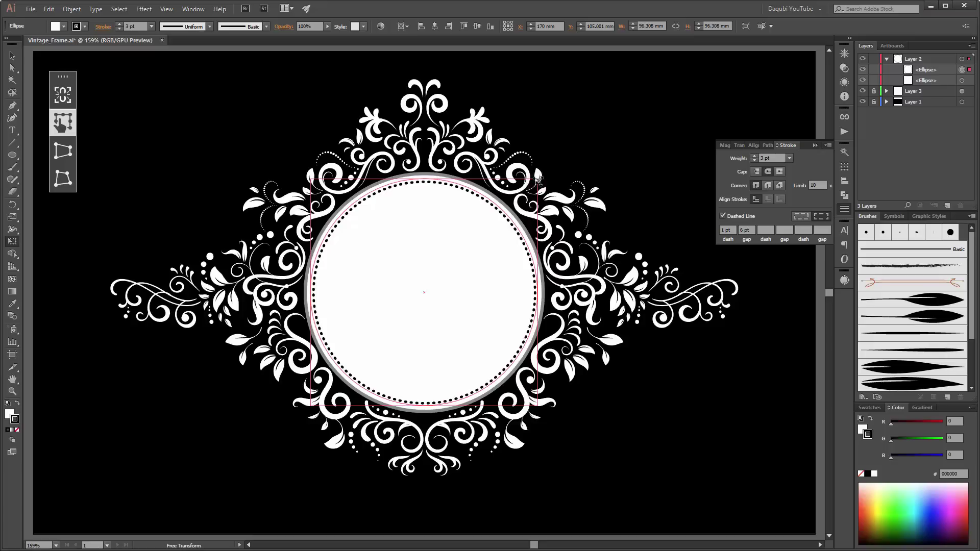
click(687, 115)
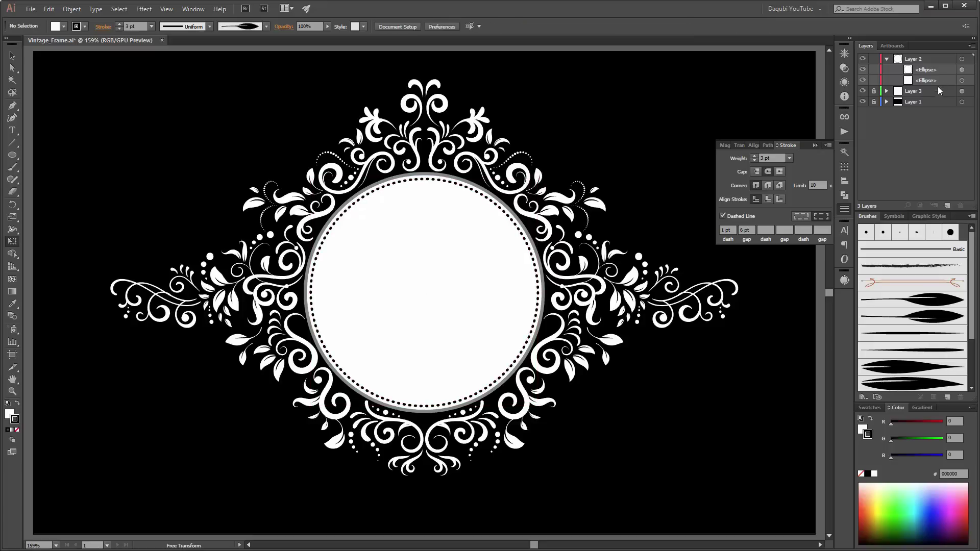
Duplicate the dotted circle, shrink it slightly, and give it a solid 2 pt dark-grey outline
drag(940, 73, 947, 206)
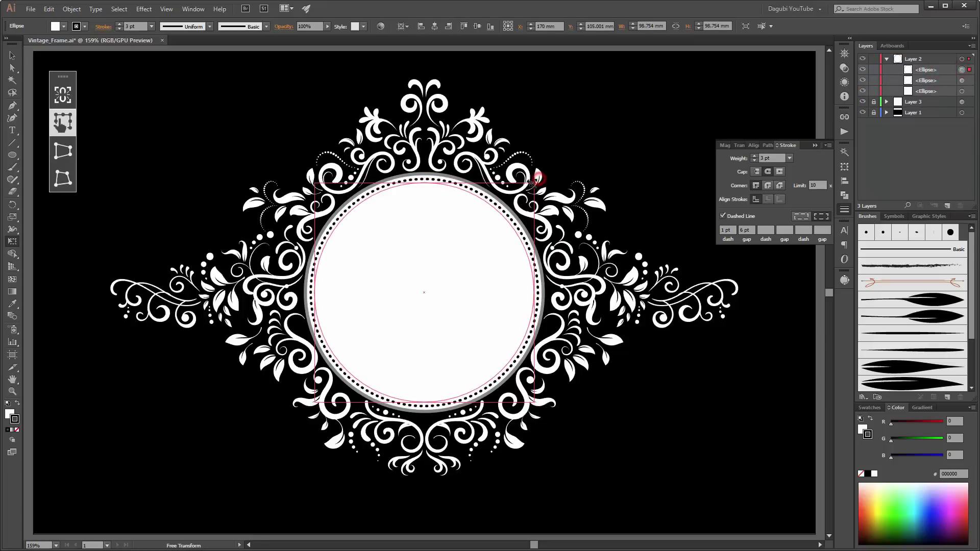
drag(538, 179, 533, 184)
click(728, 230)
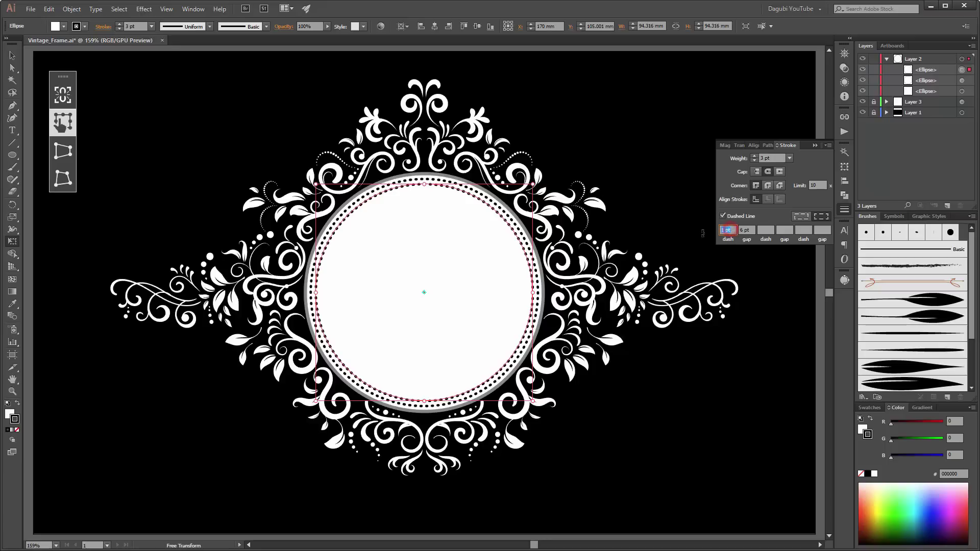
key(Return)
click(762, 158)
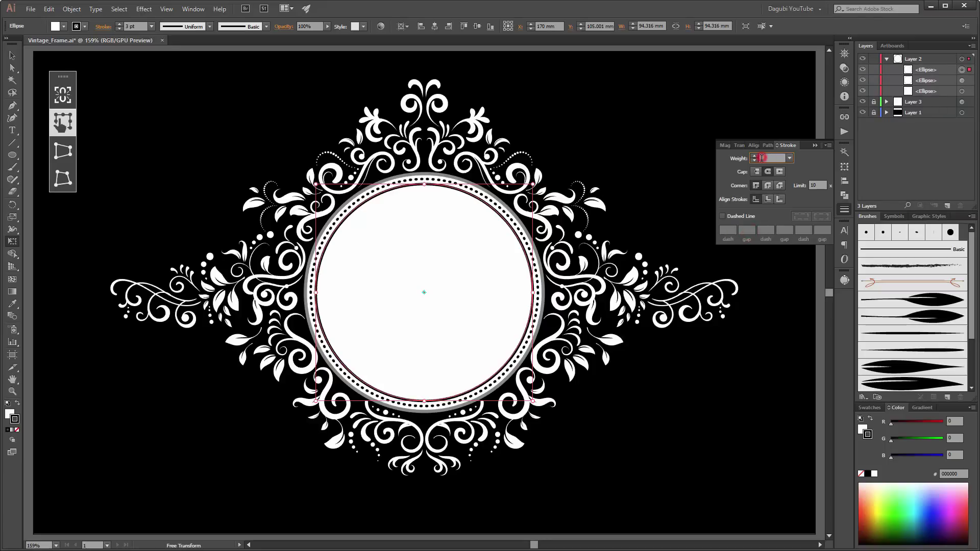
text(2)
key(Return)
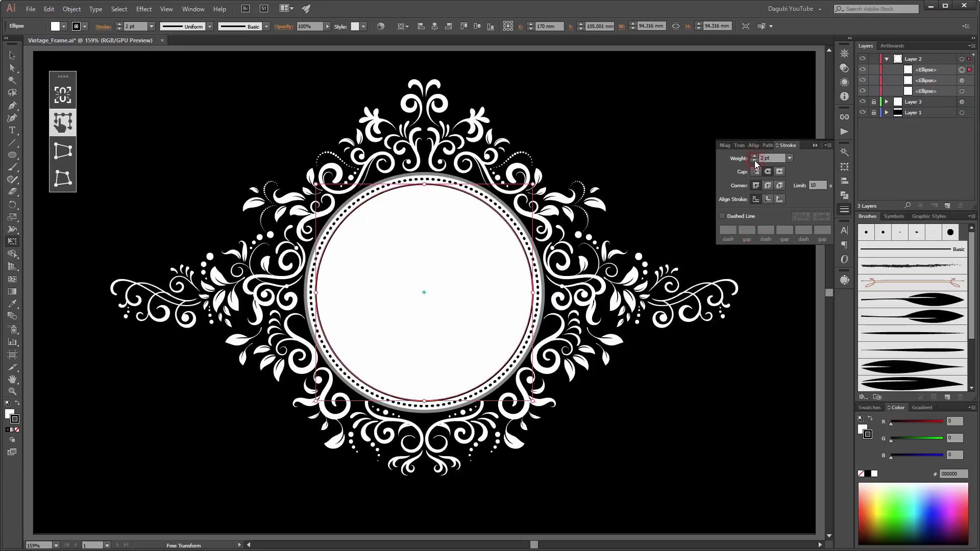
click(85, 27)
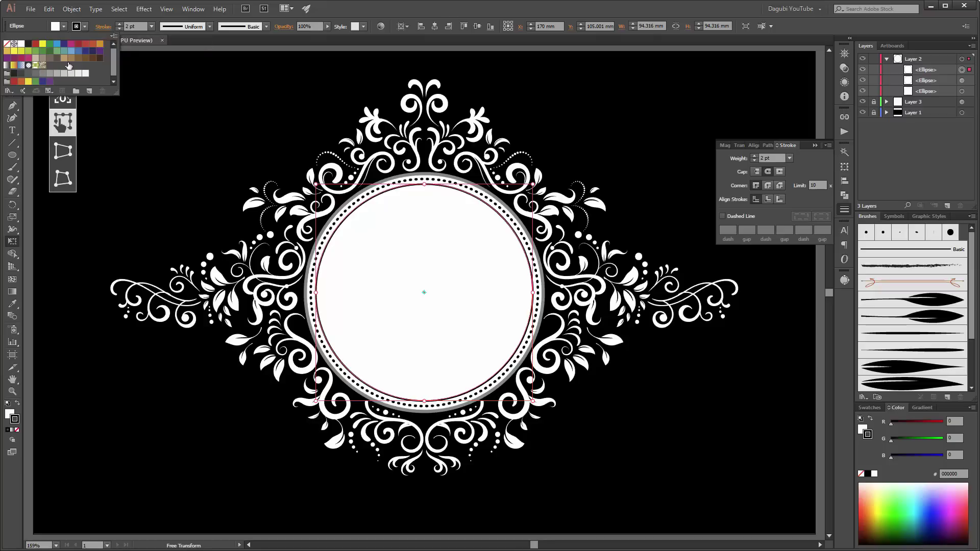
click(29, 75)
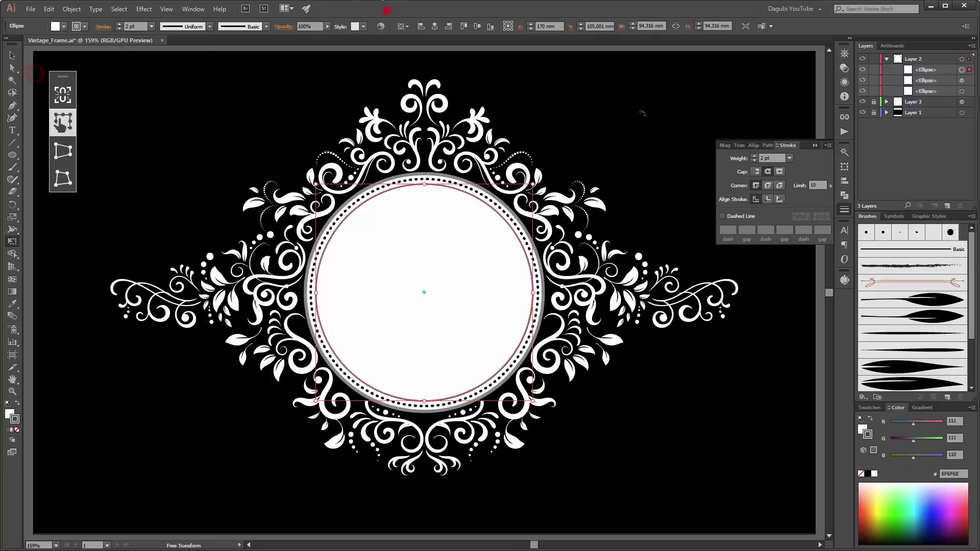
click(705, 108)
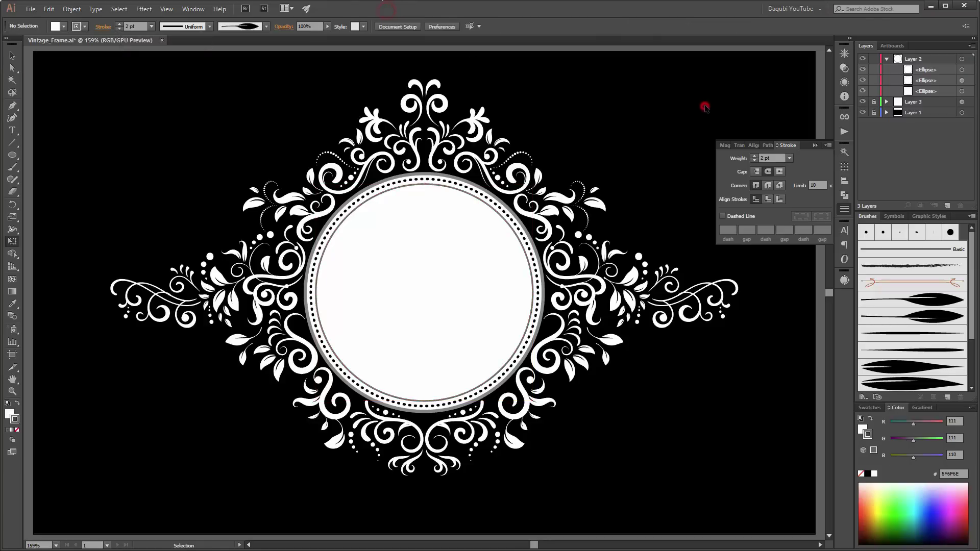
click(815, 146)
Give the outer band circle a grey fill and a 3 pt darker grey outline
click(961, 91)
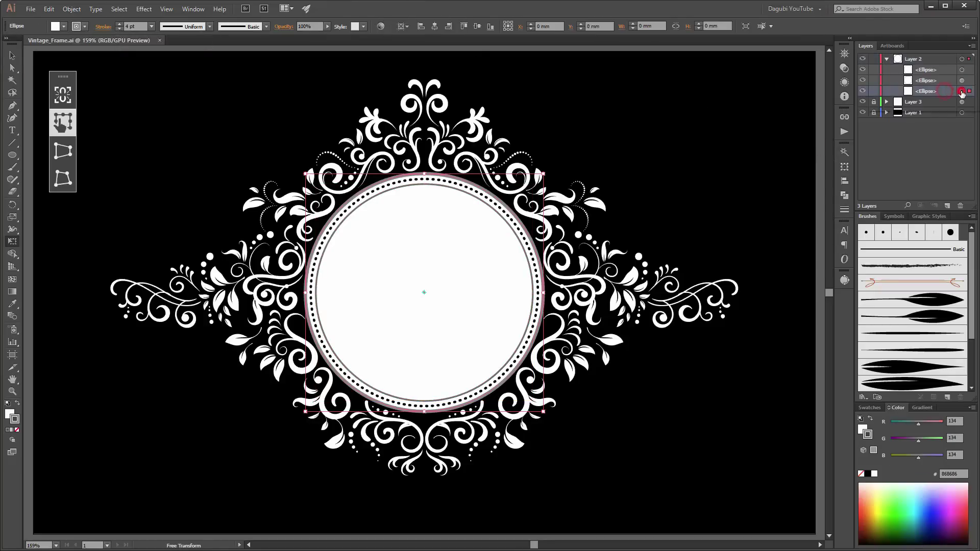
click(119, 29)
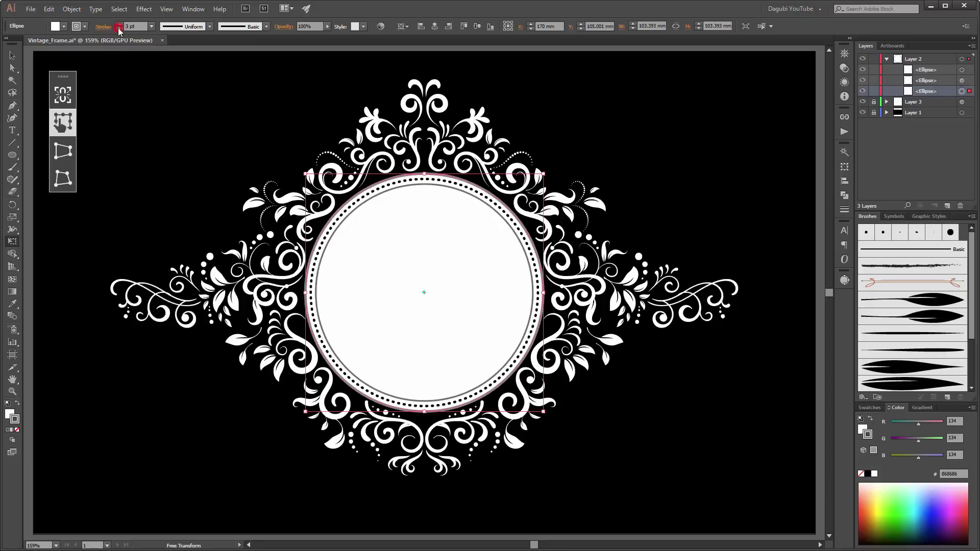
click(85, 26)
click(35, 73)
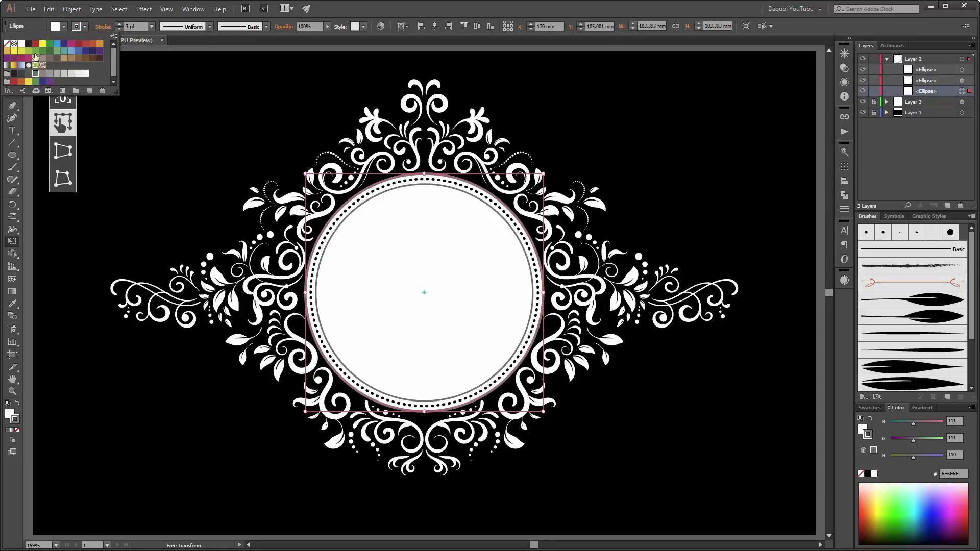
click(64, 26)
click(56, 73)
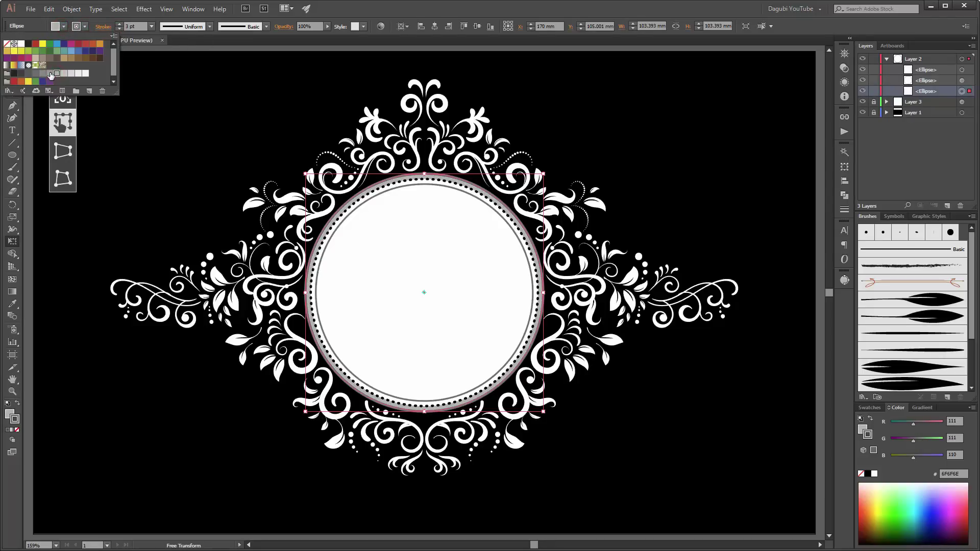
click(962, 80)
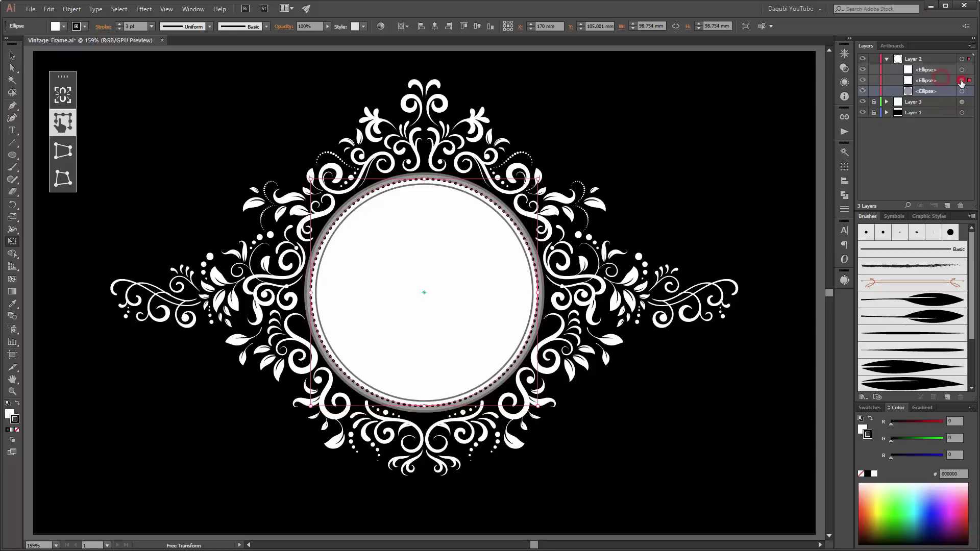
Remove the dotted ring's fill and make its dots white
click(947, 82)
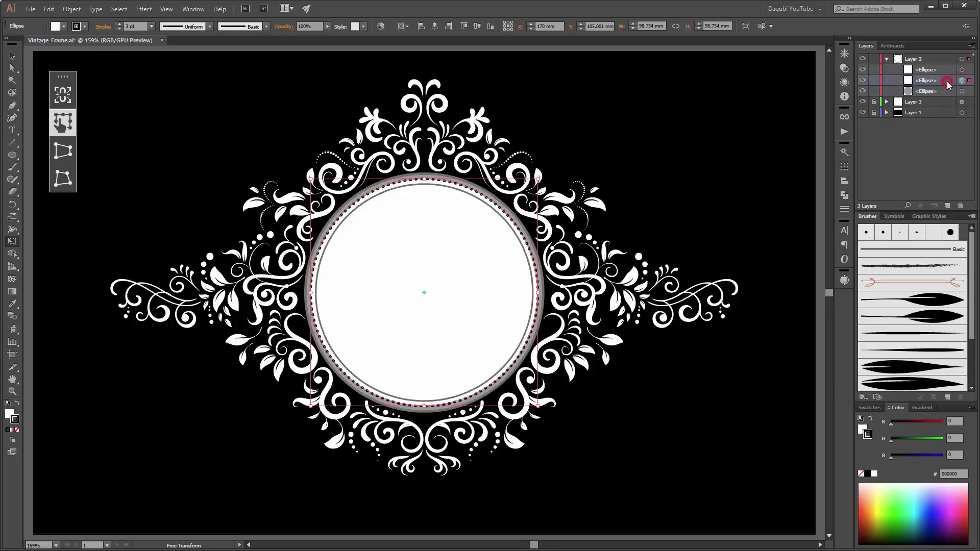
click(861, 474)
click(874, 474)
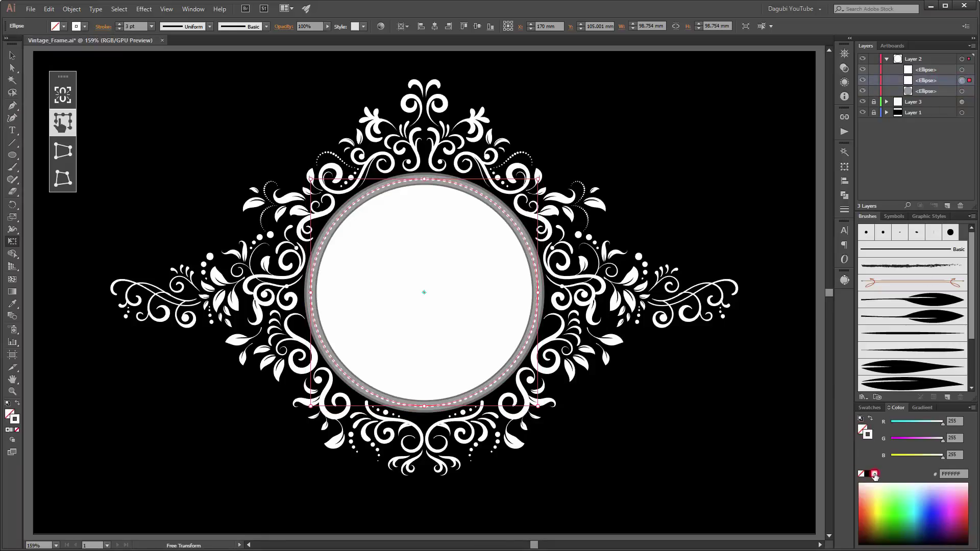
click(9, 52)
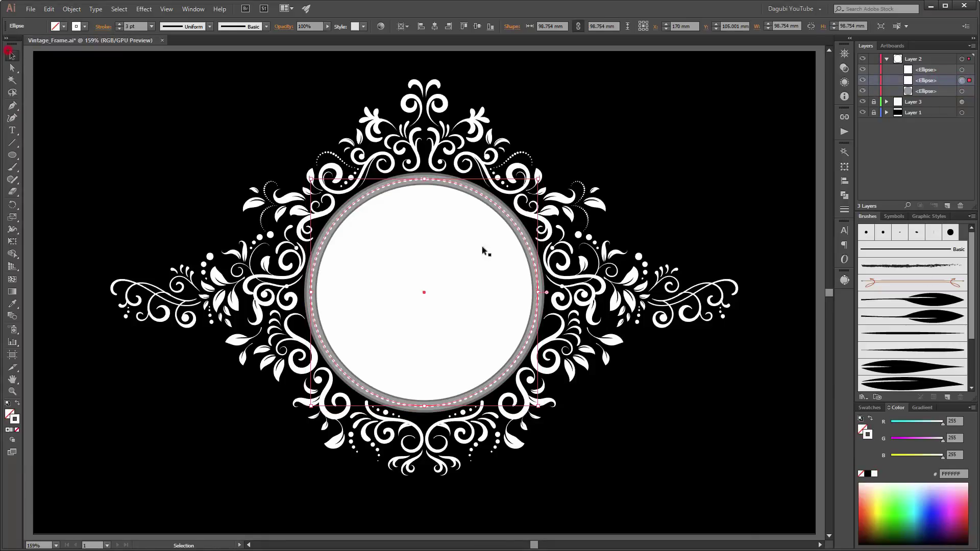
click(793, 284)
drag(936, 69, 948, 206)
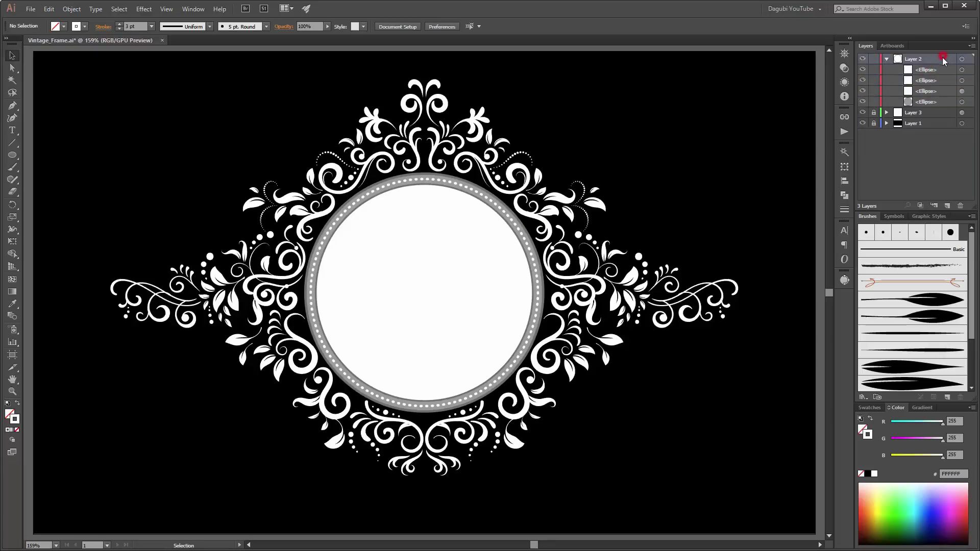
Create Layer 4 and move the circle copy onto it
click(948, 205)
drag(925, 81, 925, 60)
click(887, 71)
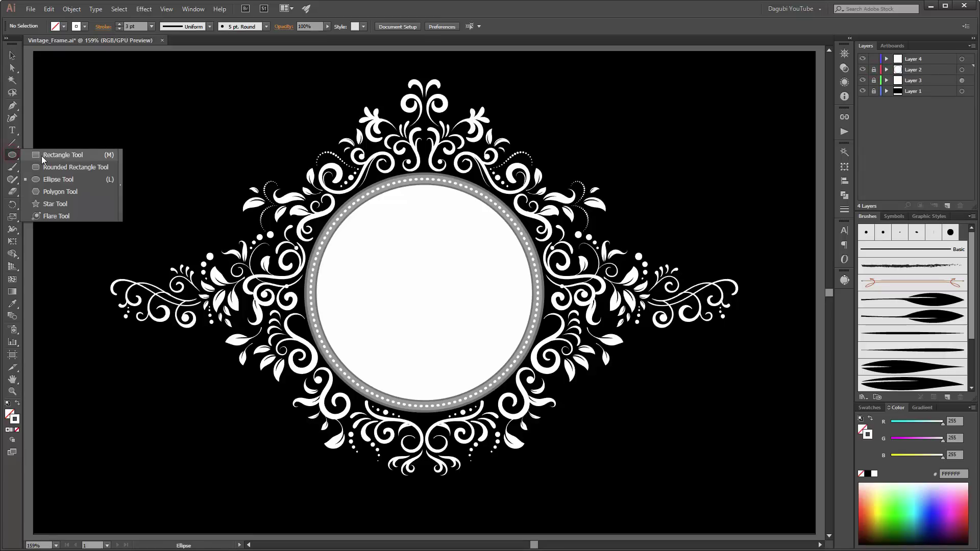
drag(12, 155, 40, 153)
click(925, 59)
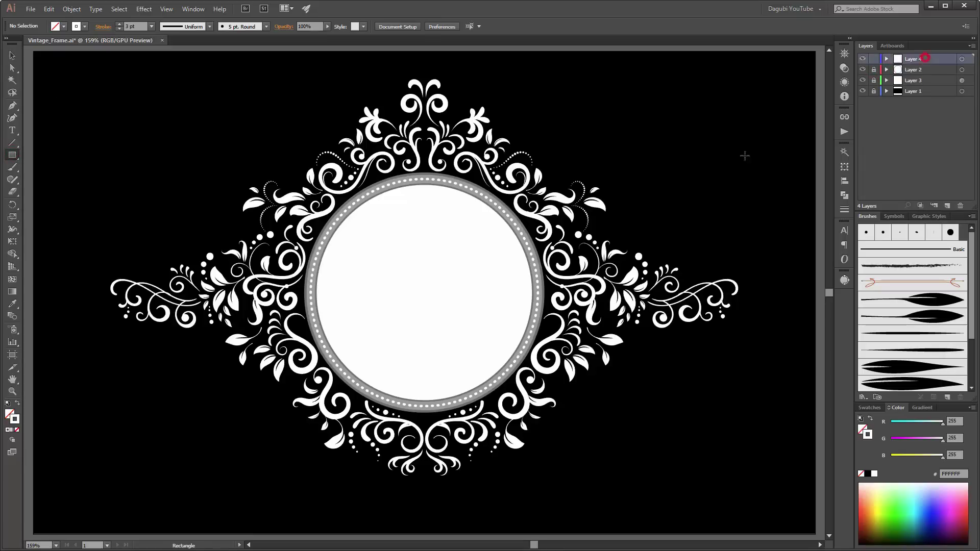
Draw a wide rectangle across the badge's upper half with no outline and FF8139 orange fill
drag(264, 200, 633, 296)
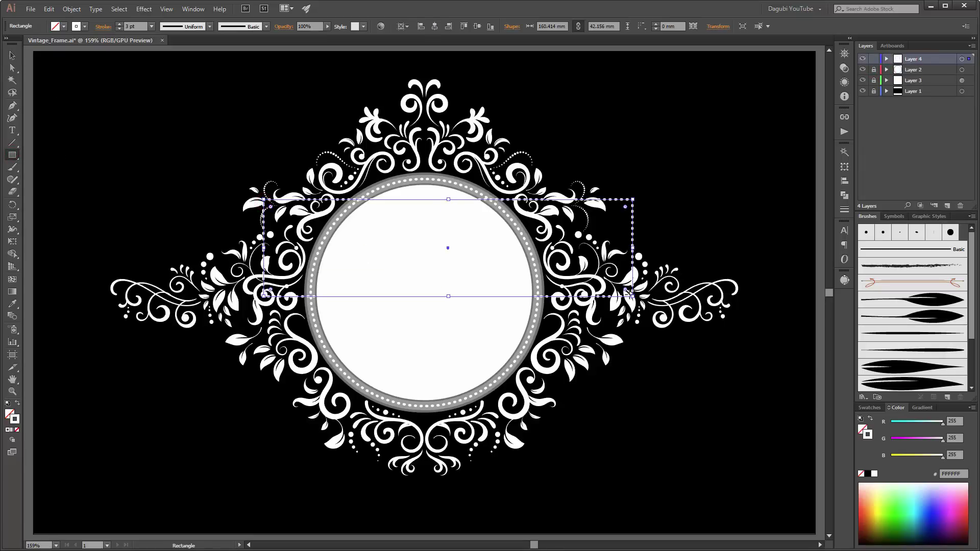
click(844, 209)
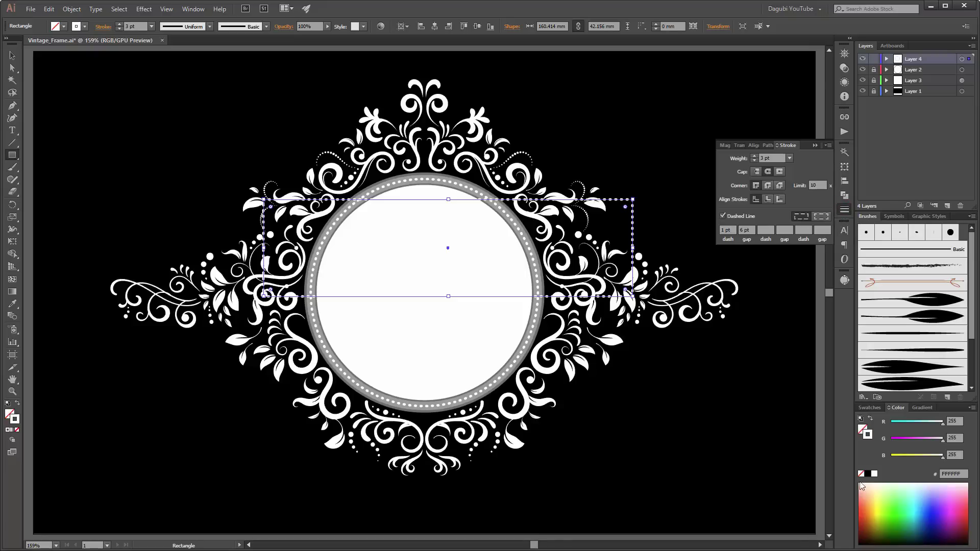
click(861, 474)
click(862, 428)
click(866, 505)
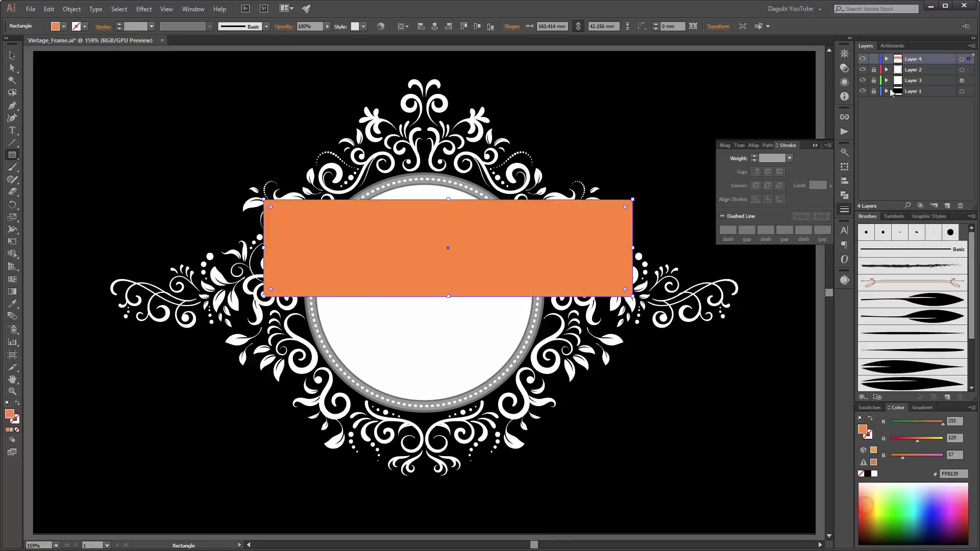
click(886, 59)
click(119, 9)
click(136, 44)
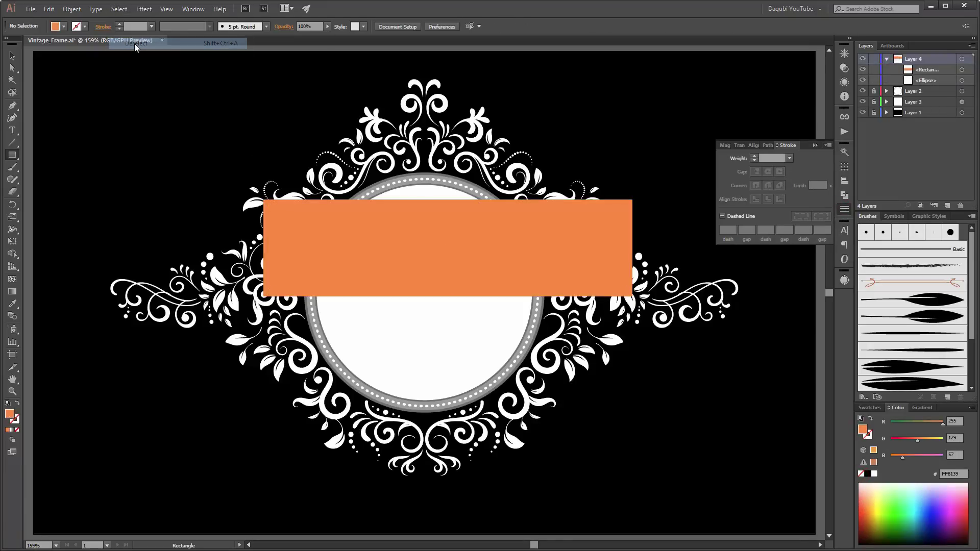
Clip the orange band to the white circle, then shrink the circle slightly
drag(933, 80, 941, 67)
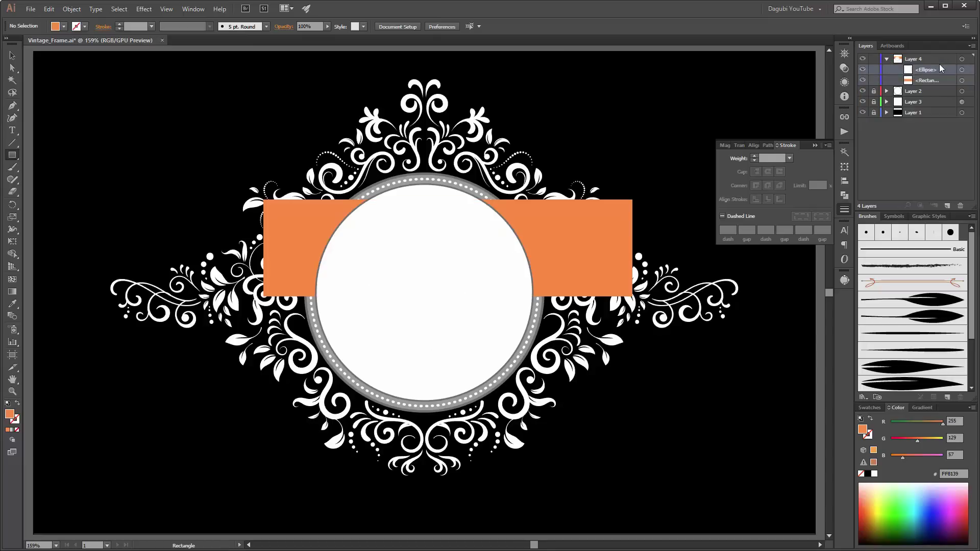
click(941, 59)
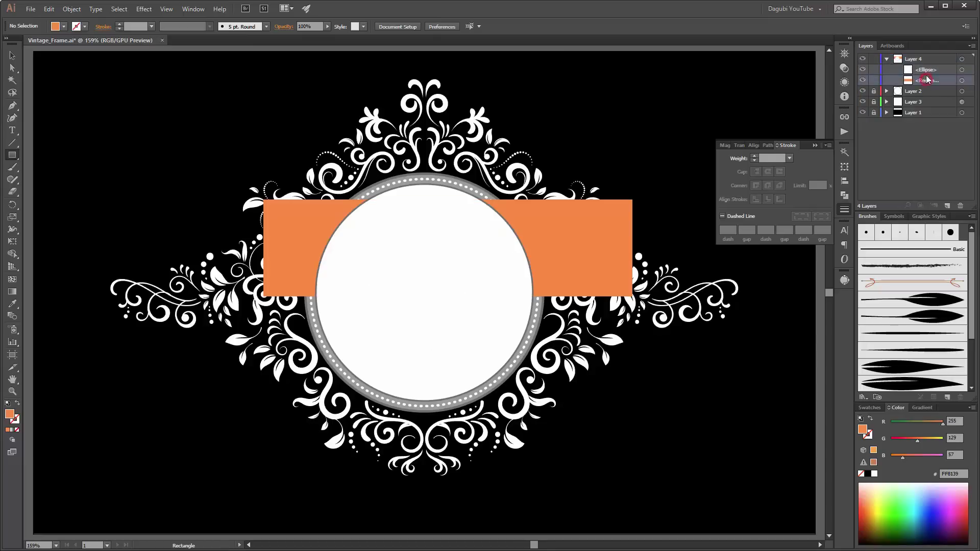
click(920, 206)
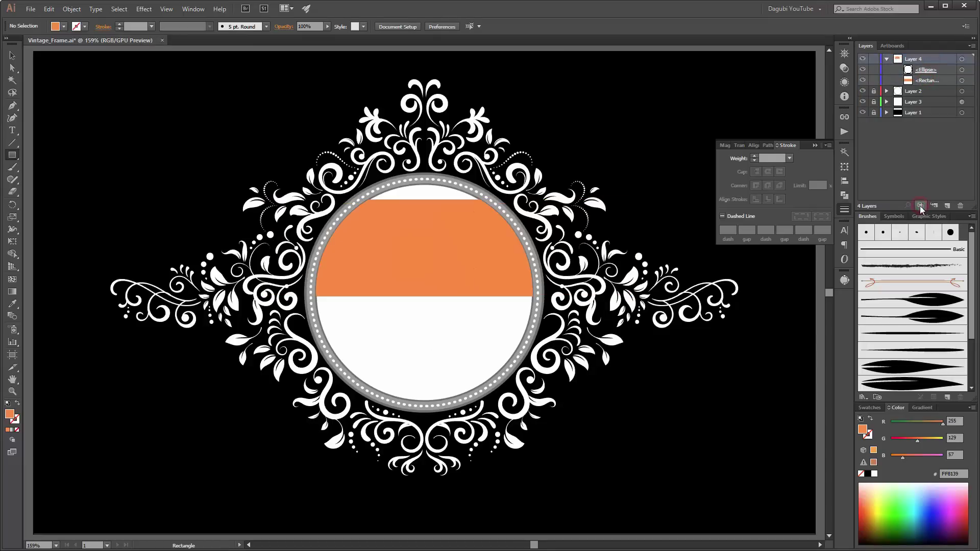
click(962, 70)
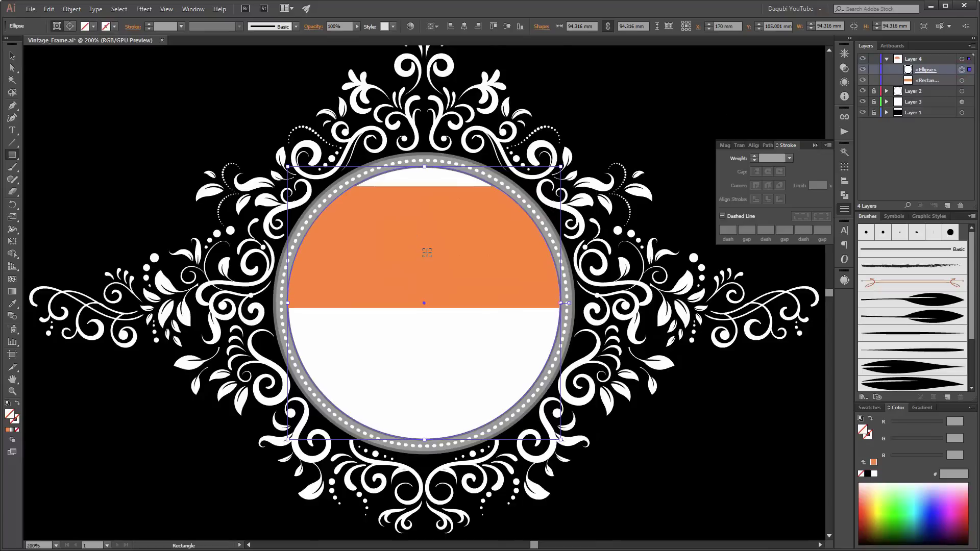
scroll(425, 252, up, 2)
drag(630, 124, 625, 126)
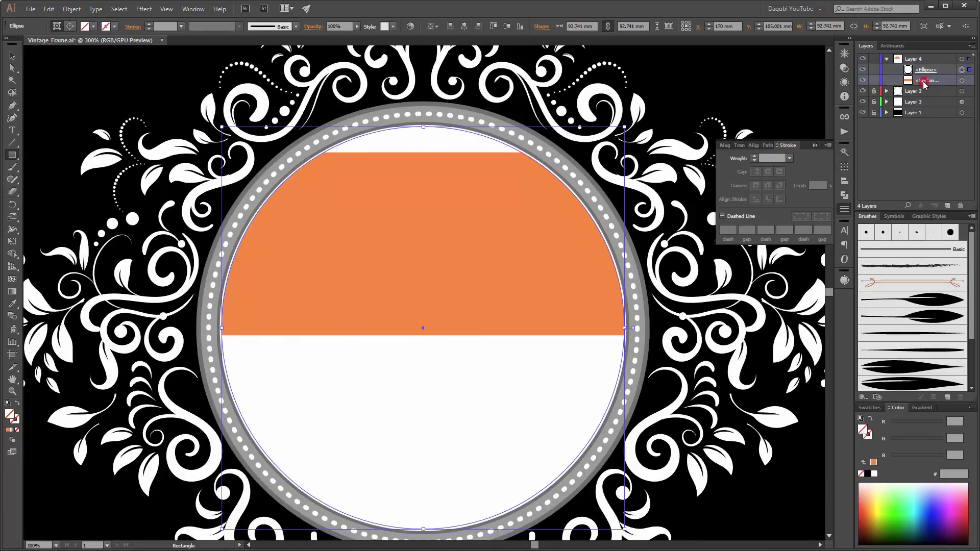
Centre the band on the circle and stretch it to cover the whole circle
click(961, 81)
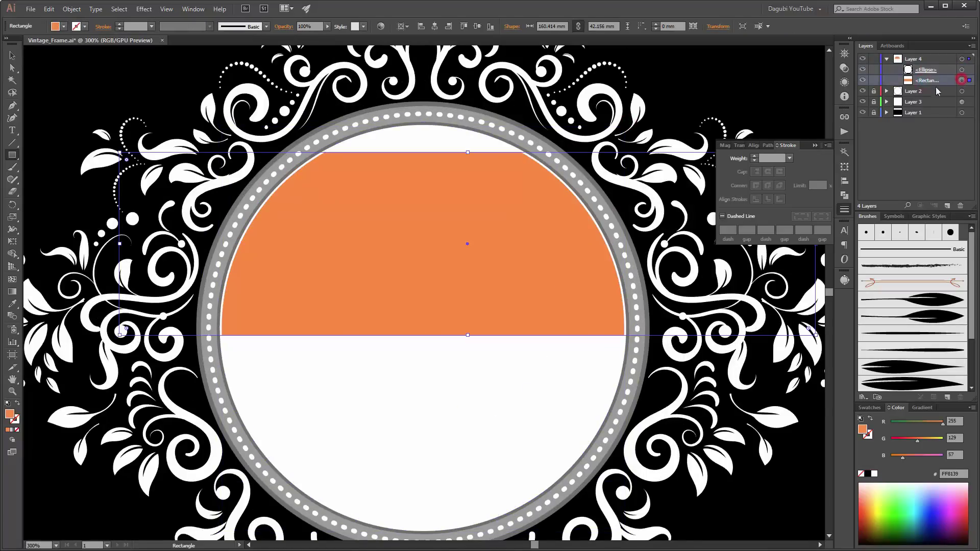
click(435, 26)
click(476, 26)
drag(423, 236, 435, 135)
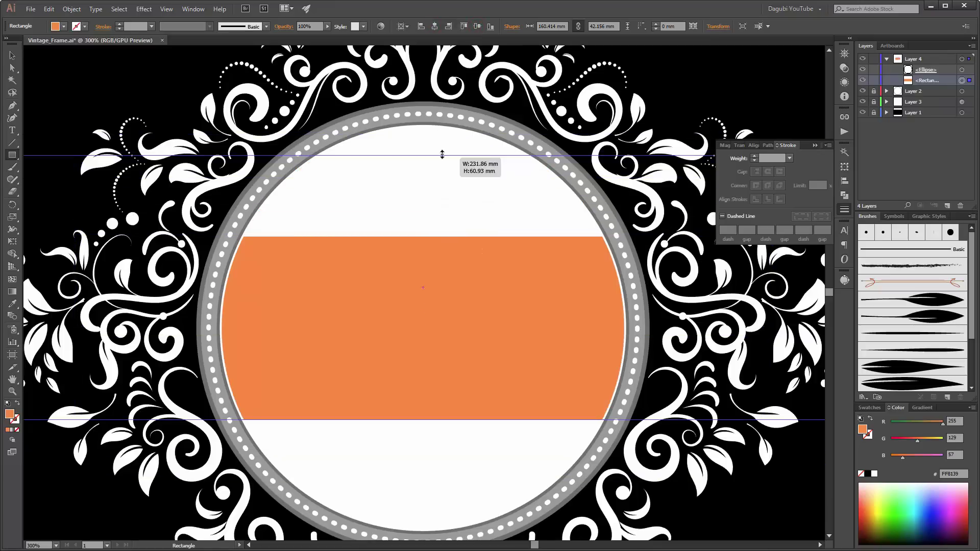
drag(435, 135, 443, 109)
drag(442, 108, 442, 108)
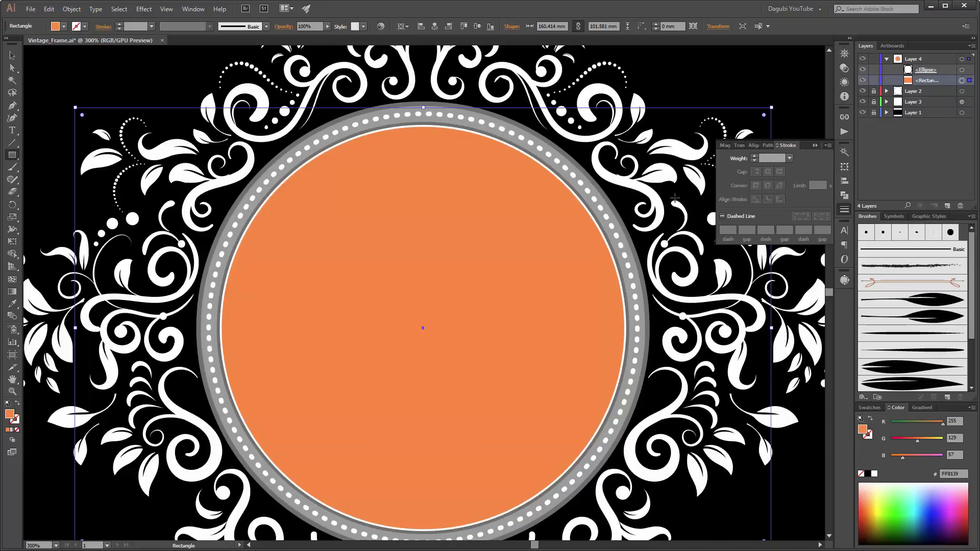
Change the band's fill to a light 30% grey
click(63, 27)
click(43, 74)
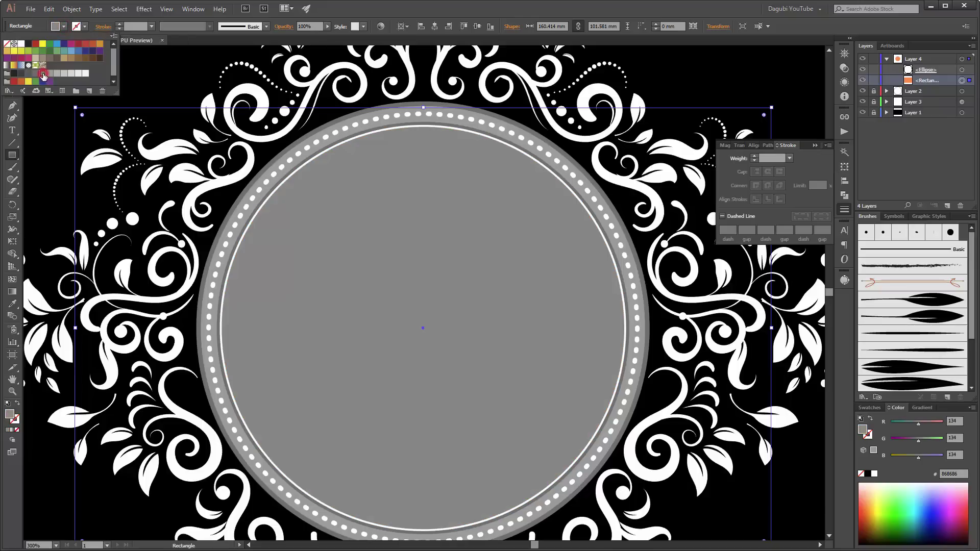
click(49, 74)
click(56, 73)
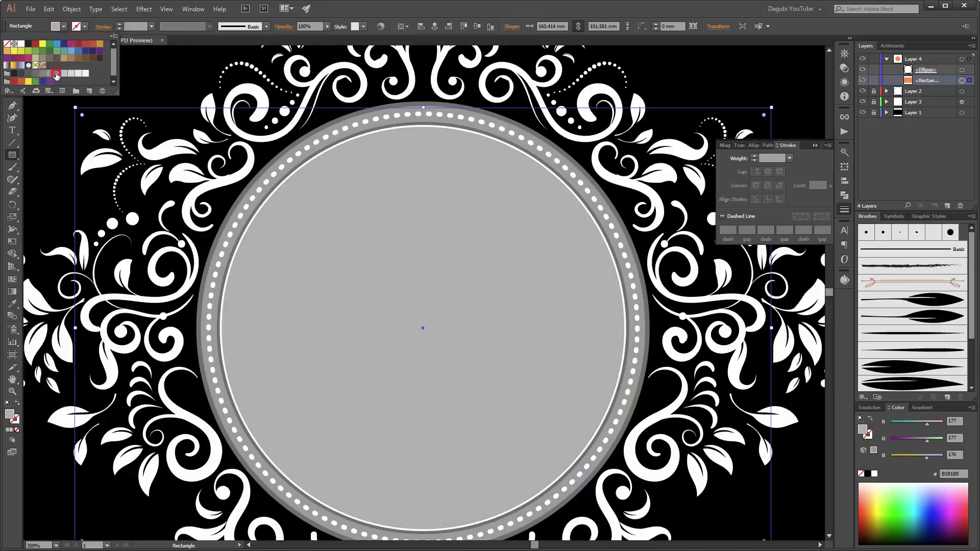
click(63, 74)
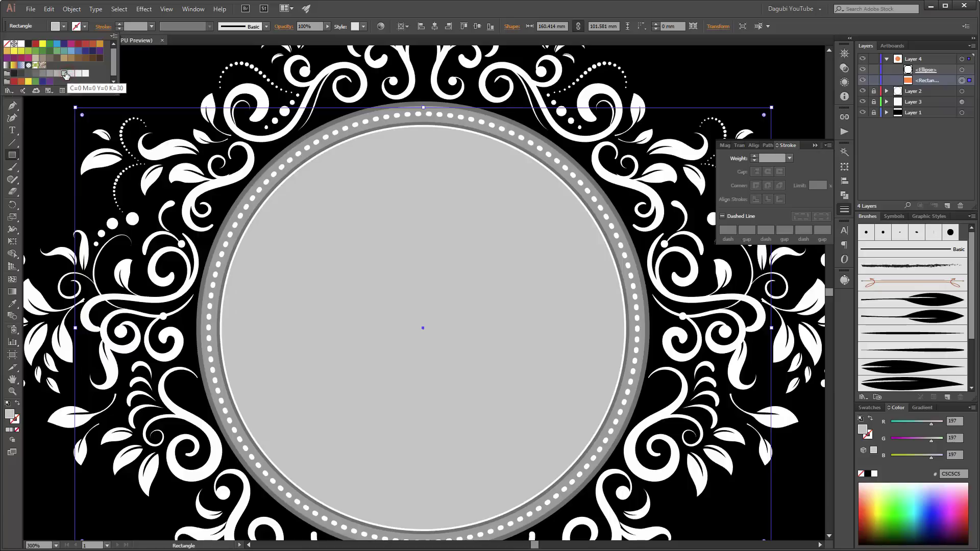
click(942, 72)
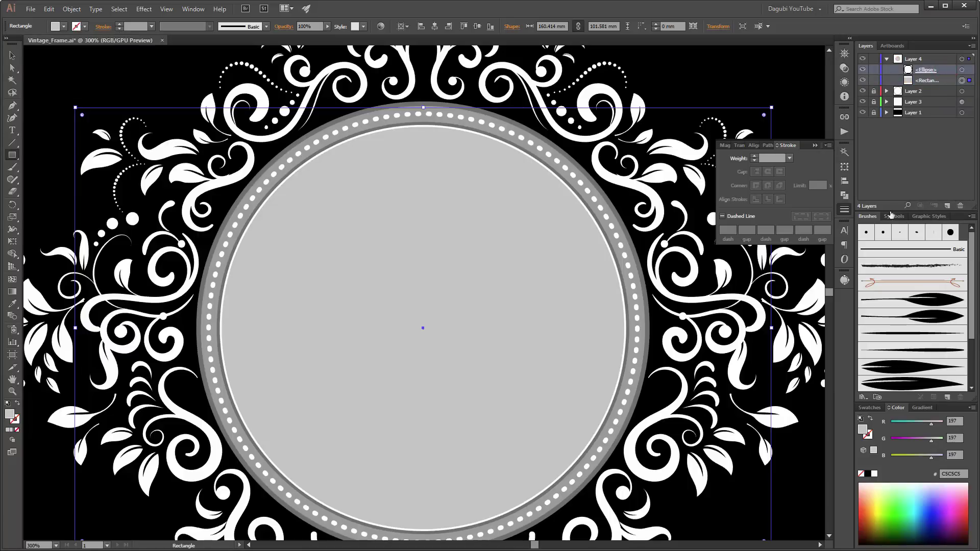
click(813, 147)
key(ctrl+shift+a)
Draw an ECECEC band with a 2 pt dark outline, centred vertically across the circle
key(ctrl+0)
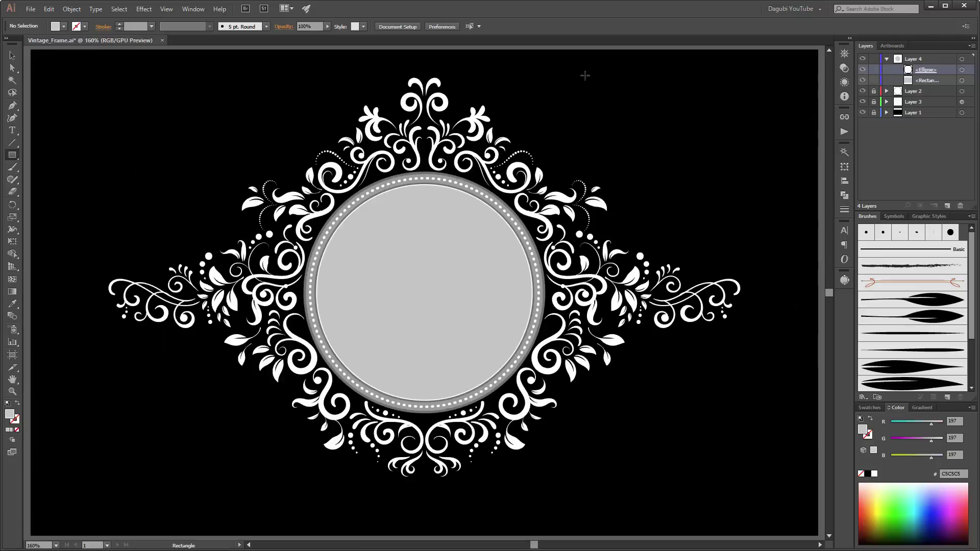
key(v)
click(12, 155)
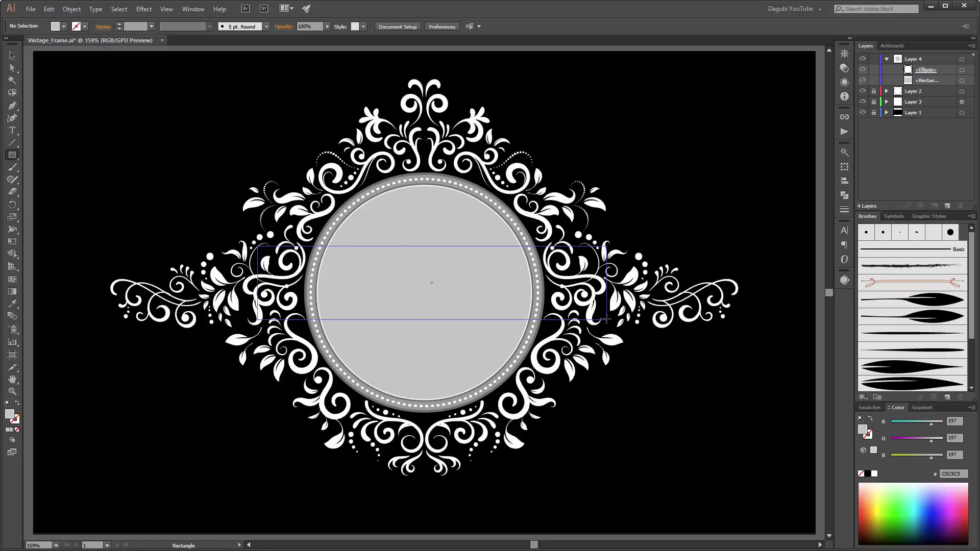
drag(258, 247, 606, 319)
click(63, 26)
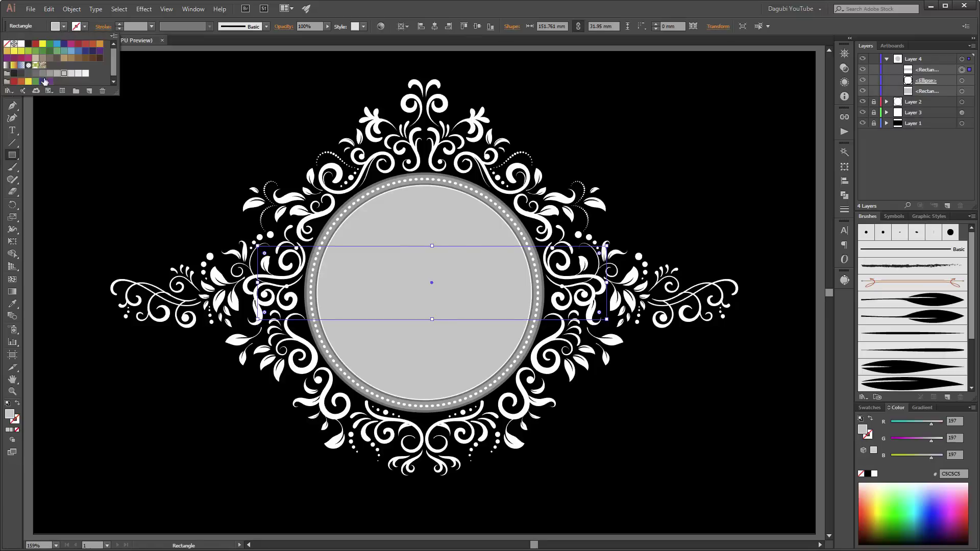
click(79, 73)
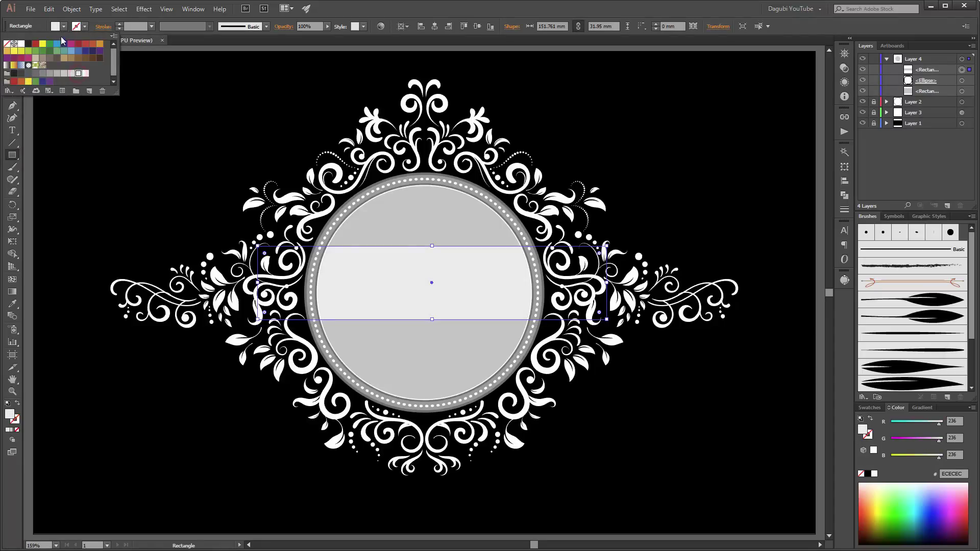
click(83, 26)
click(28, 74)
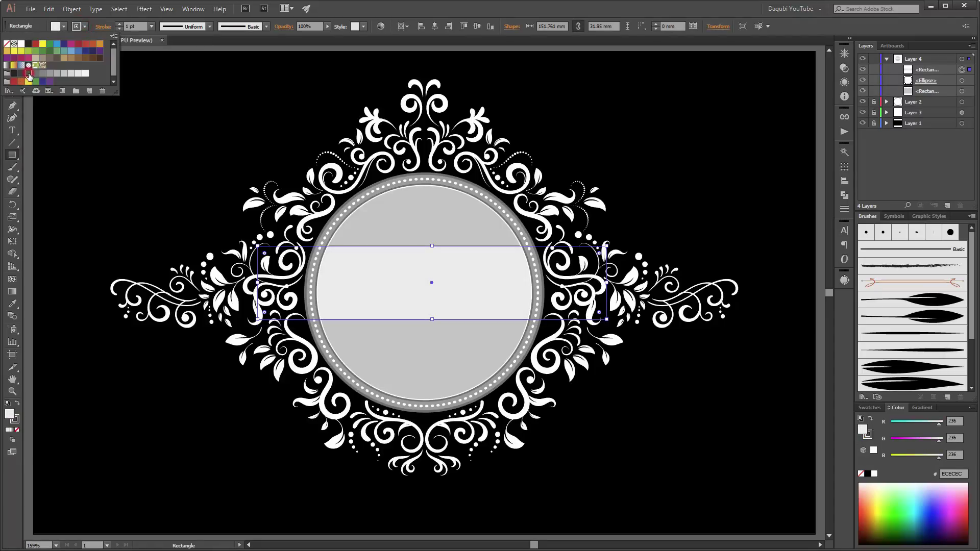
click(118, 24)
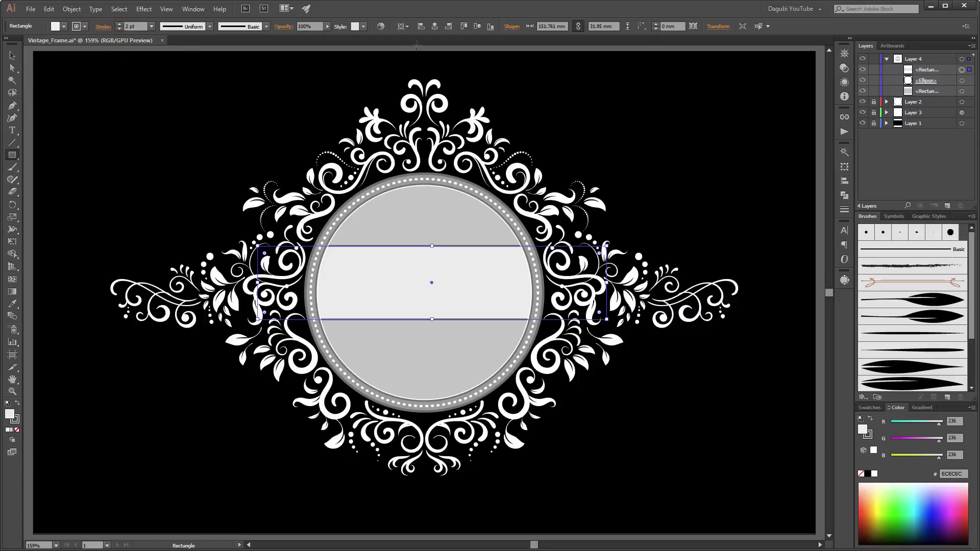
click(478, 28)
click(698, 133)
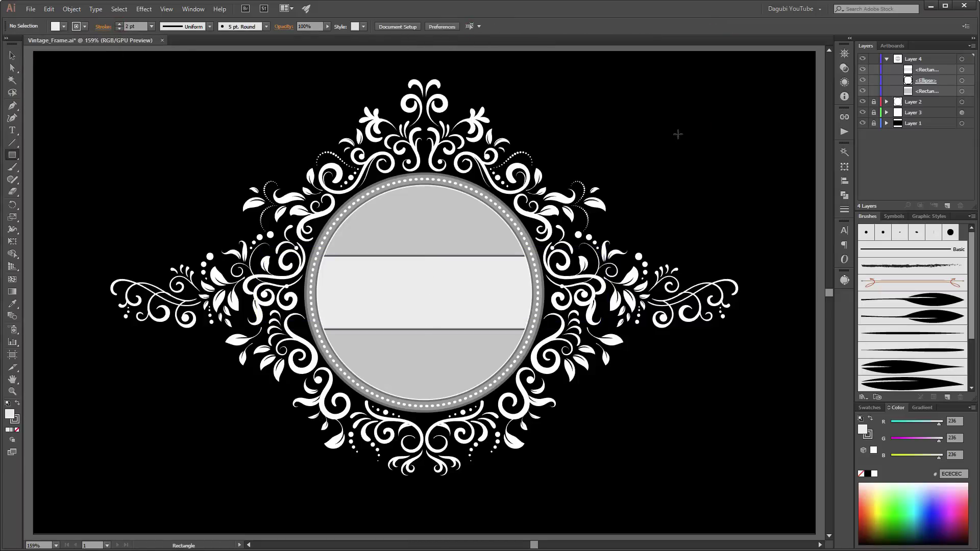
Type 'VINTAGE' on the band and centre it horizontally and vertically
click(12, 130)
click(341, 289)
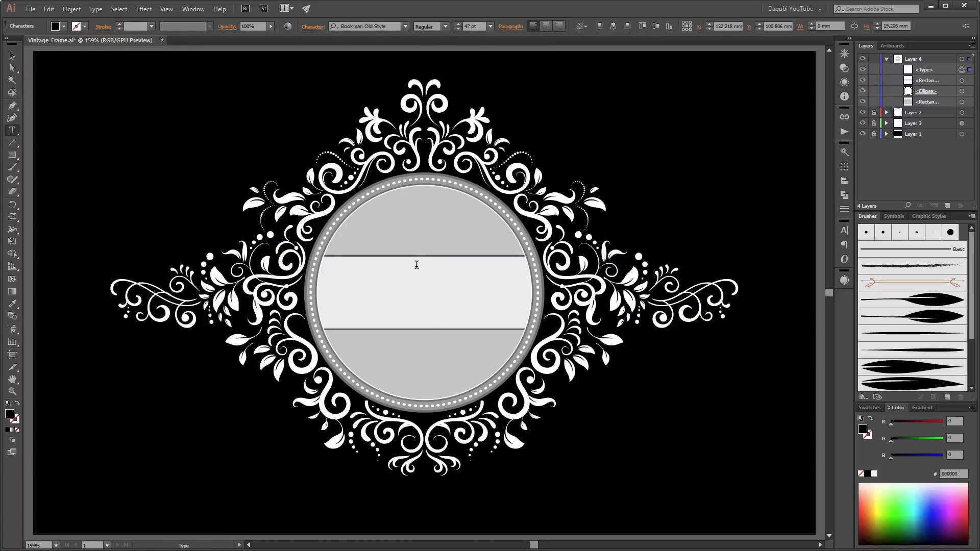
text(VINTAGE)
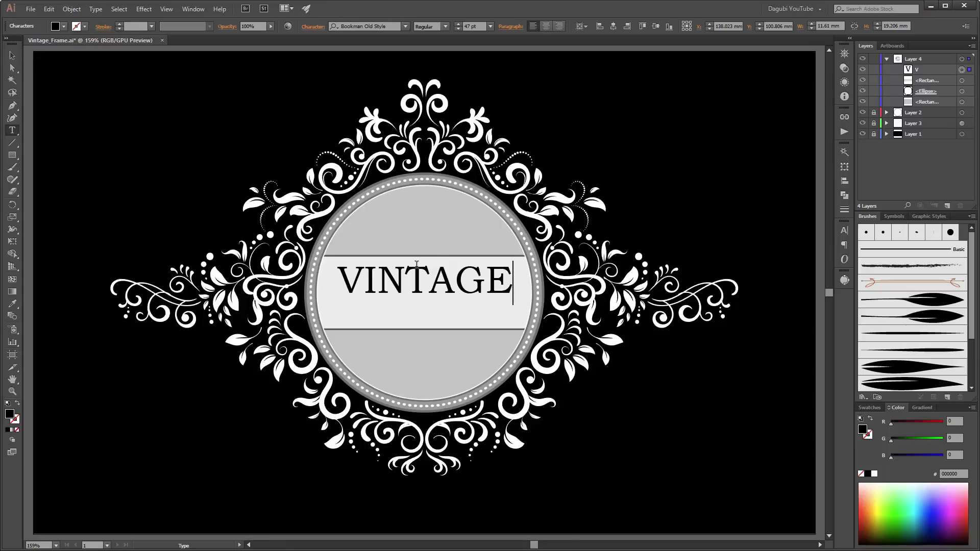
click(844, 230)
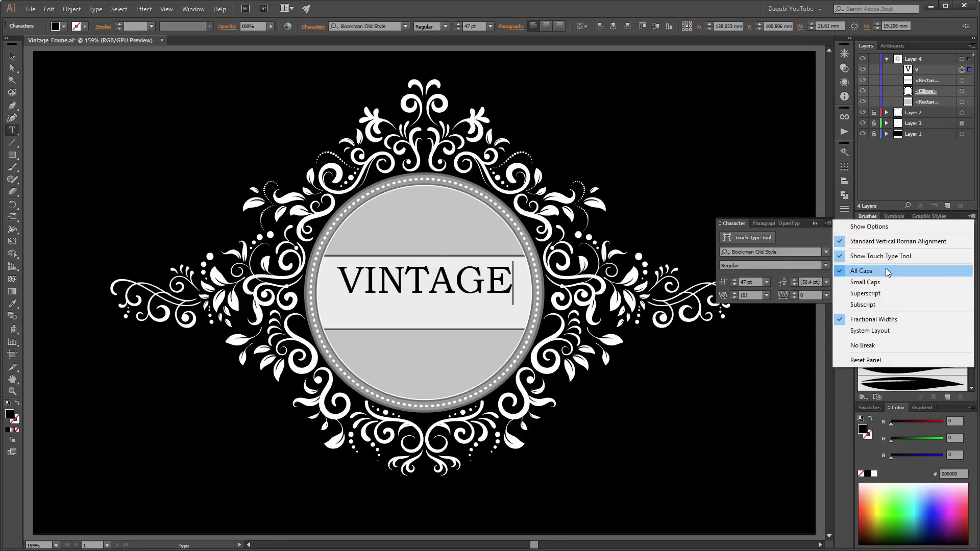
click(671, 13)
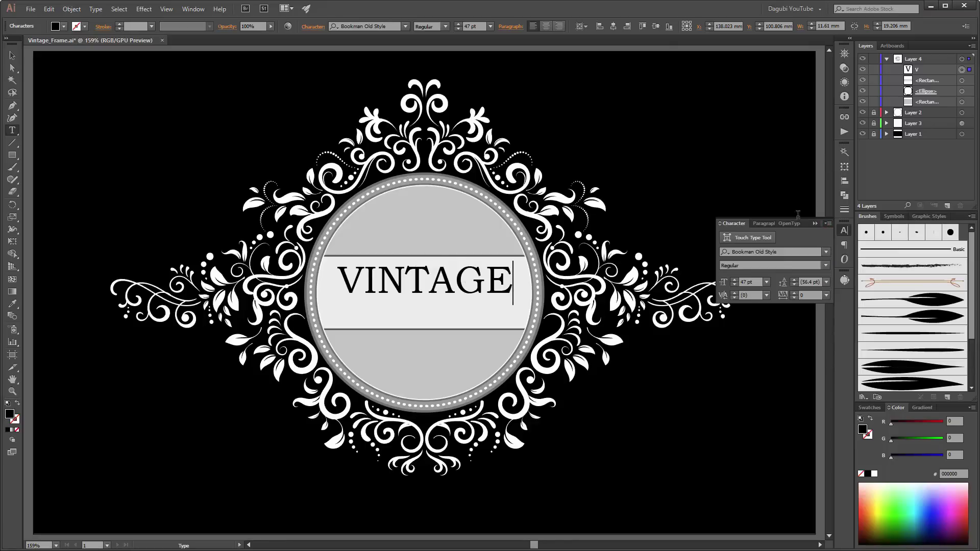
key(Escape)
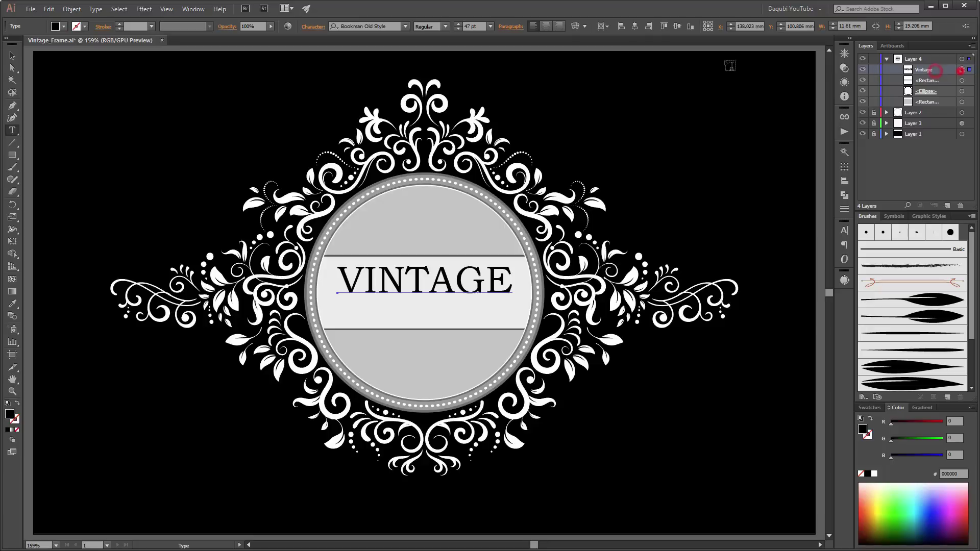
click(677, 26)
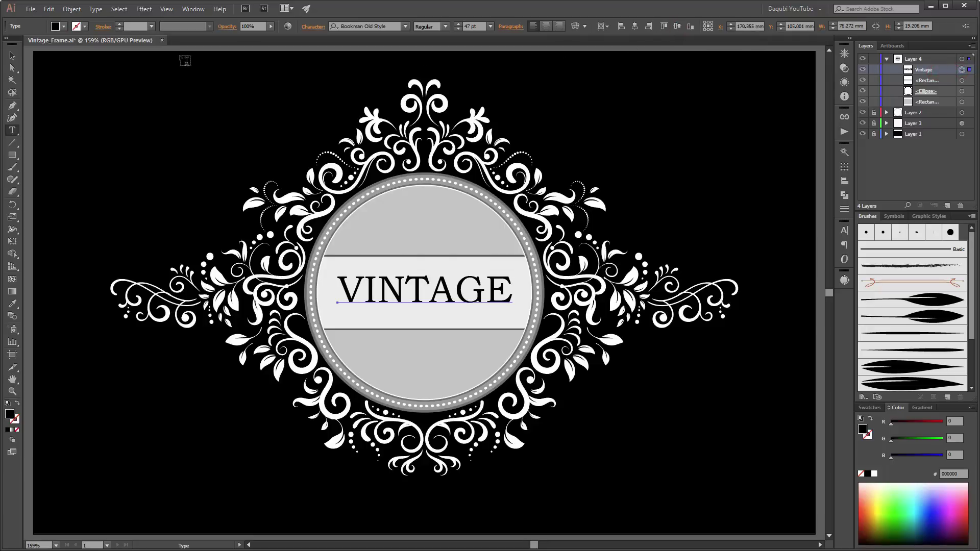
click(635, 26)
text(170)
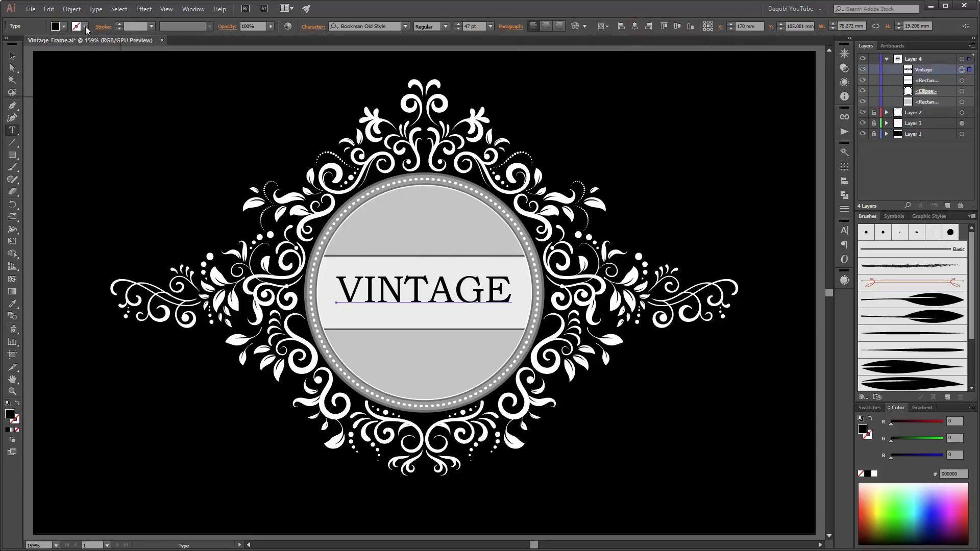
Give the VINTAGE lettering a white 0.5 pt outline
click(86, 27)
click(85, 73)
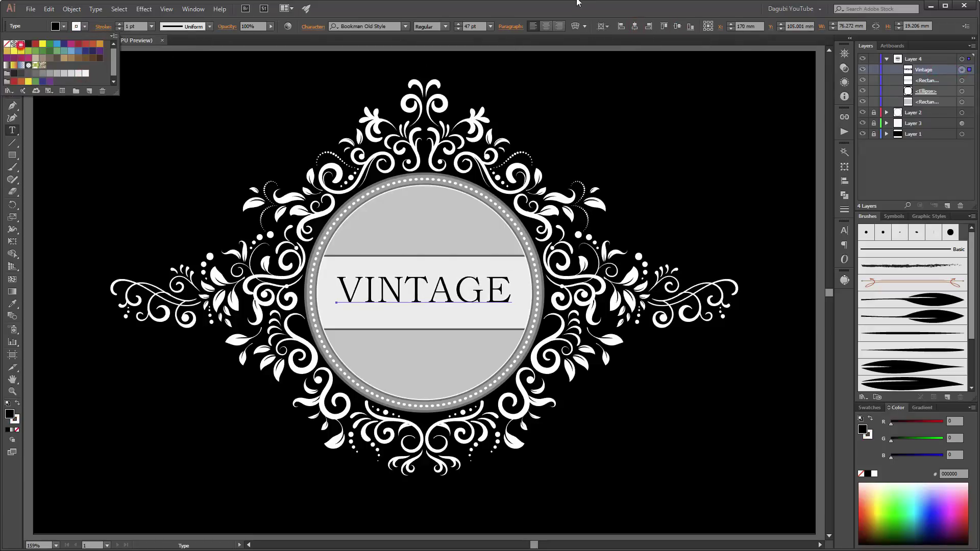
key(Escape)
key(ctrl+plus)
key(ctrl+plus)
key(ctrl+plus)
drag(460, 252, 477, 251)
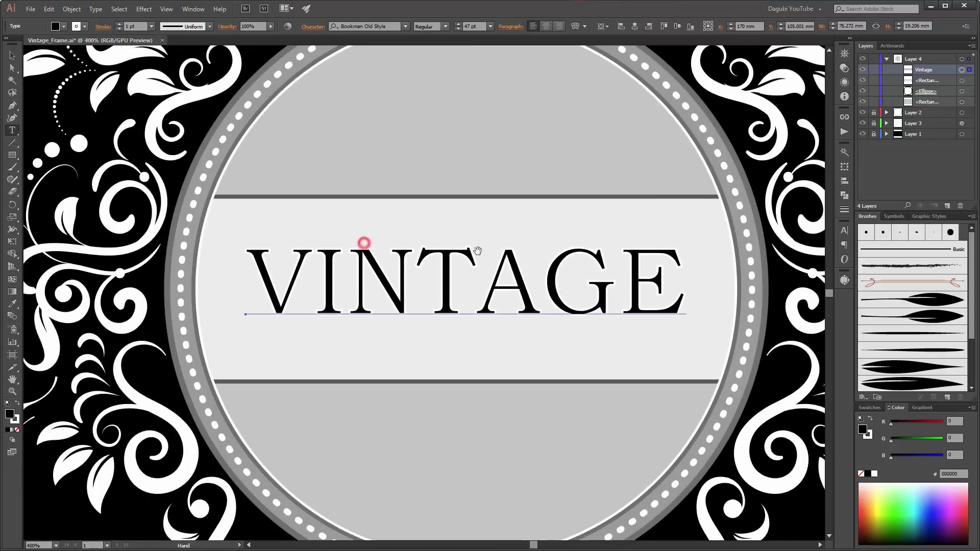
click(119, 30)
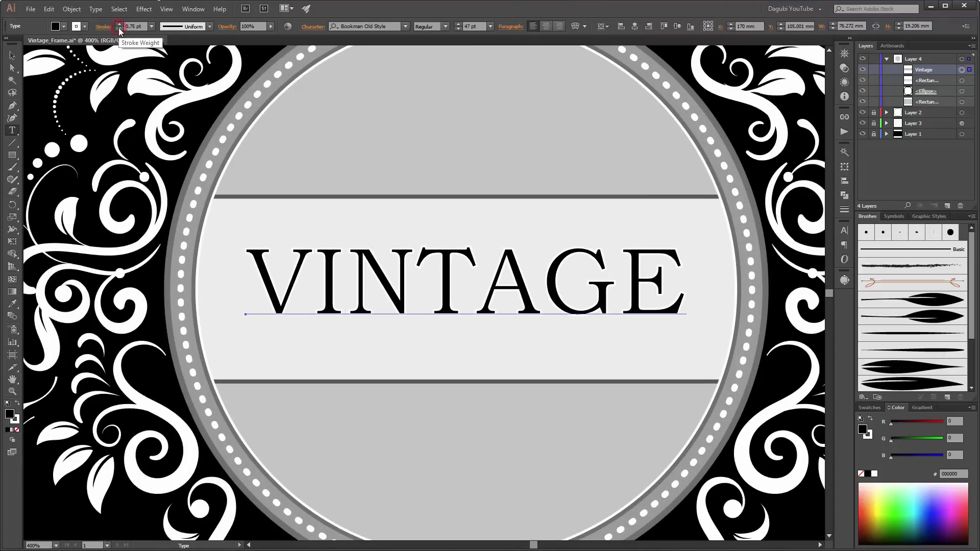
click(119, 29)
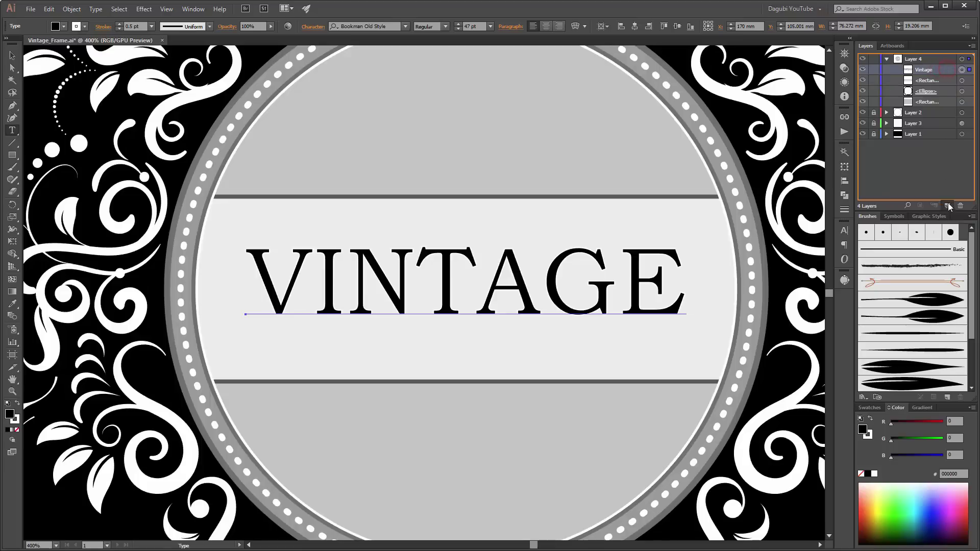
Duplicate VINTAGE, nudge the copy down-right, and give it no outline and a grey fill
drag(940, 73, 942, 85)
key(Down)
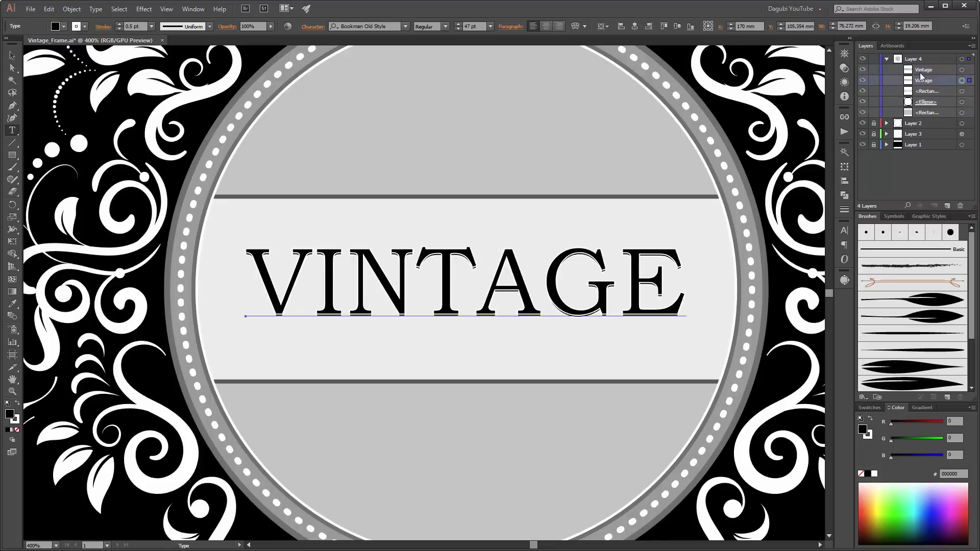
key(Right)
key(Down)
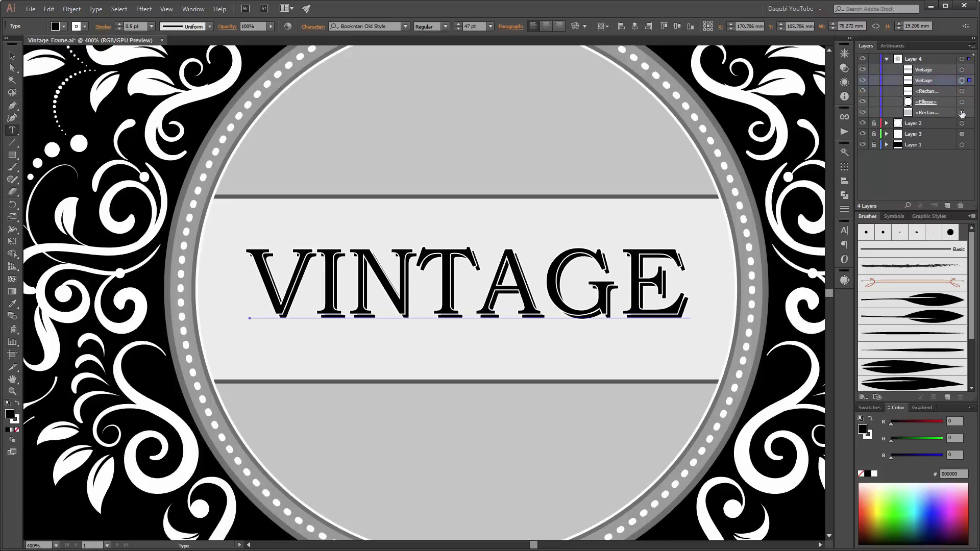
click(76, 26)
click(9, 47)
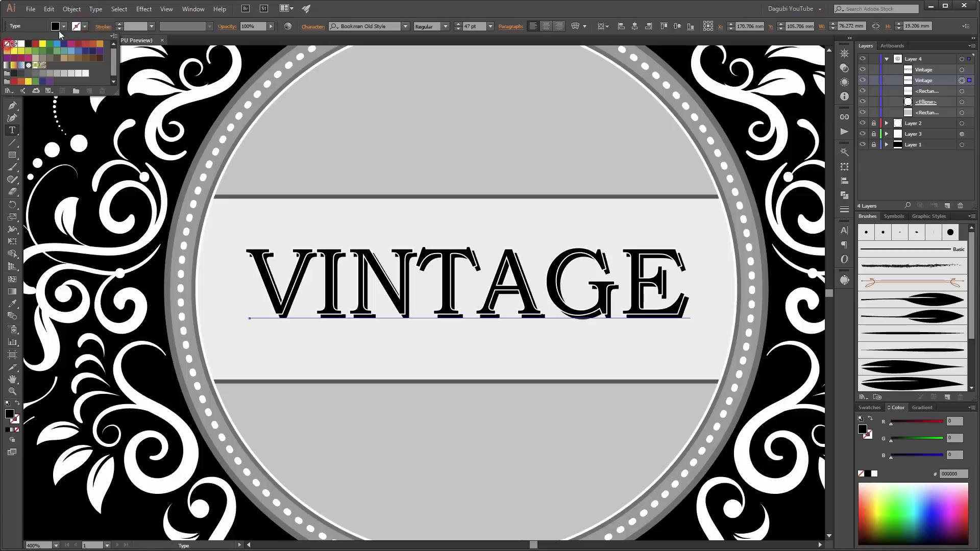
click(63, 28)
click(57, 74)
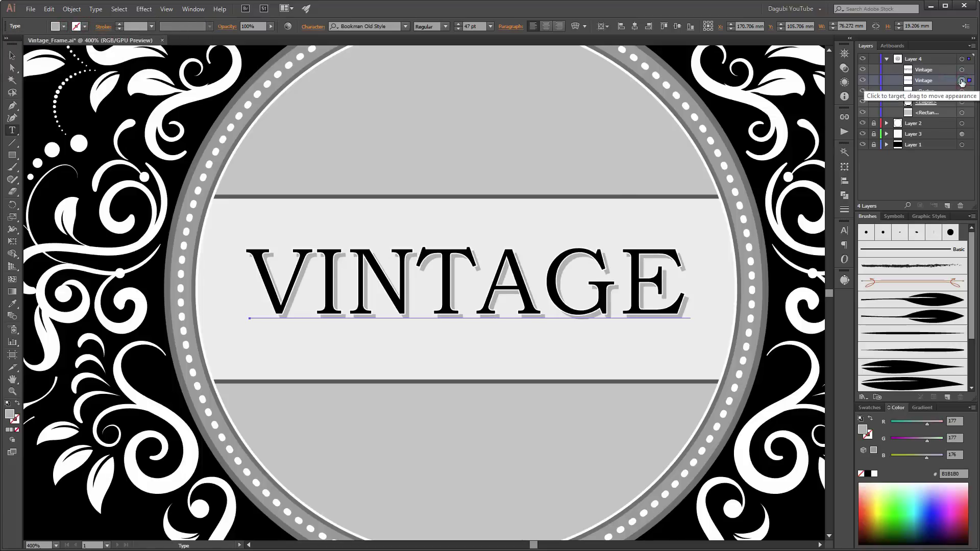
key(ctrl+minus)
key(ctrl+shift+a)
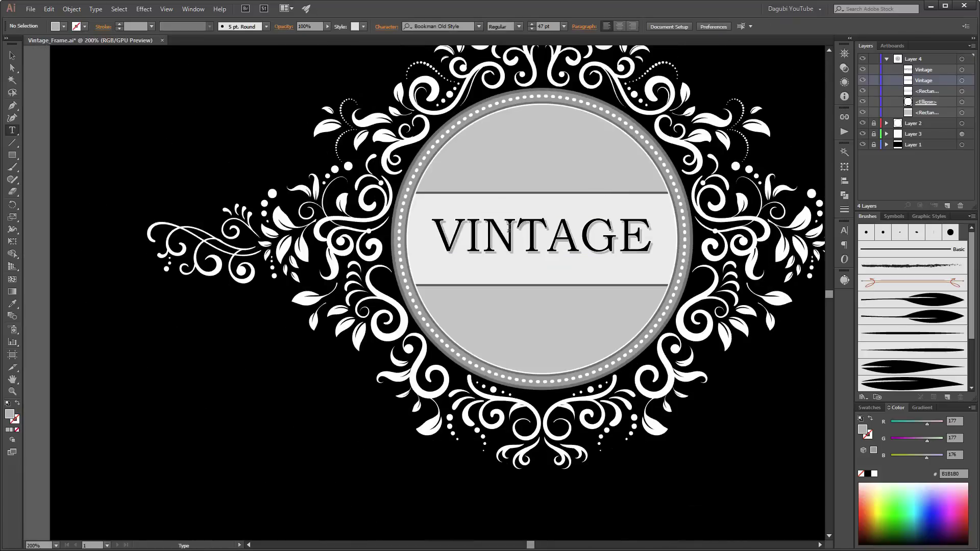
scroll(601, 225, down, 1)
scroll(601, 225, down, 1)
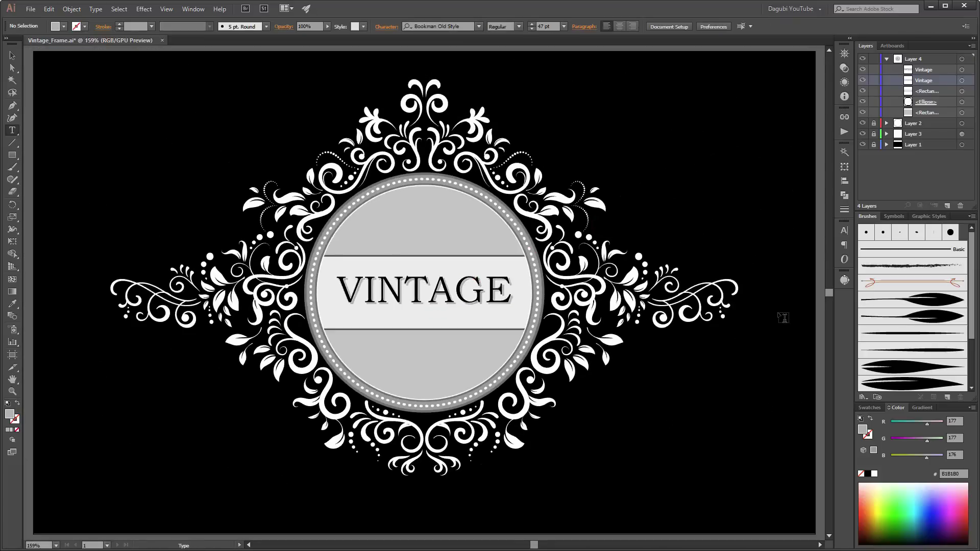
Draw a thin D9D9D9 strip, place it low in the stacking order, and move it near the badge's bottom
drag(266, 361, 591, 364)
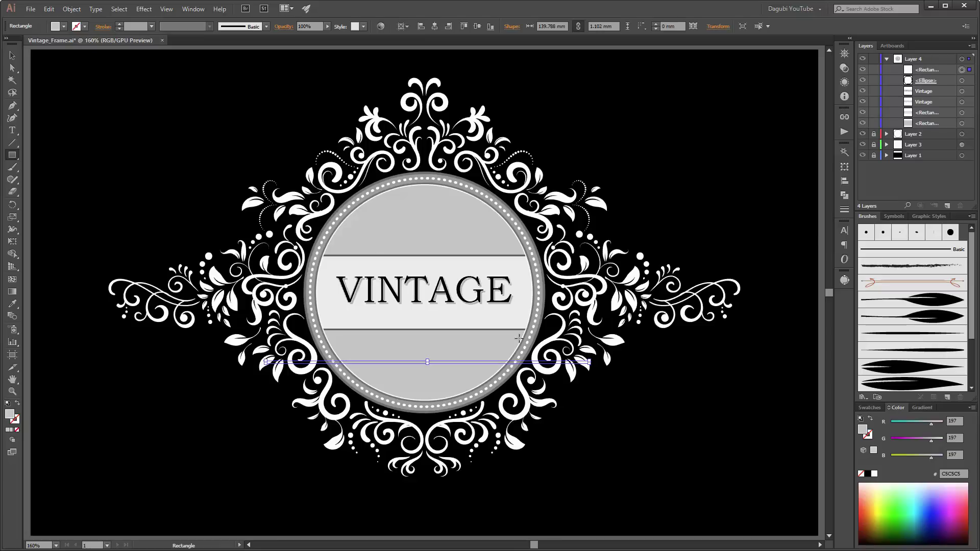
click(64, 28)
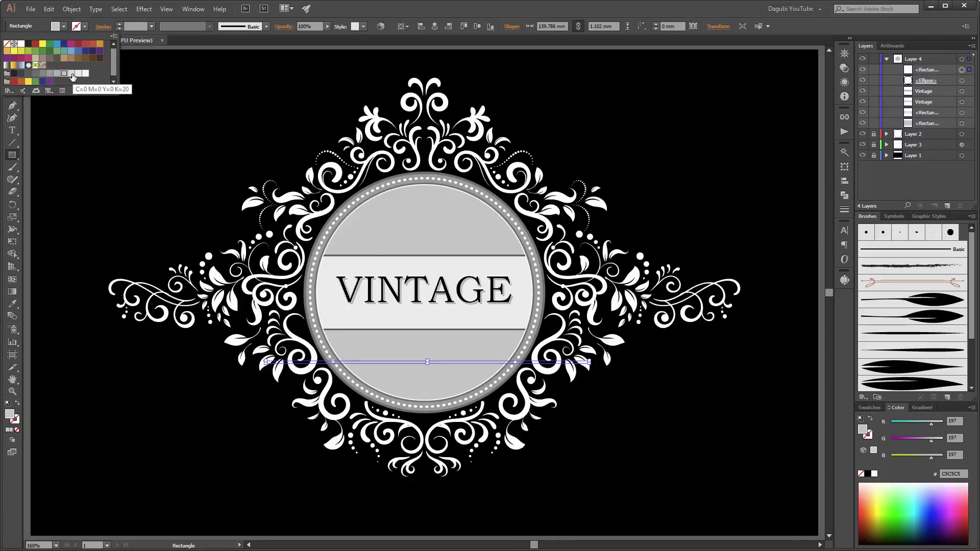
click(71, 74)
key(Escape)
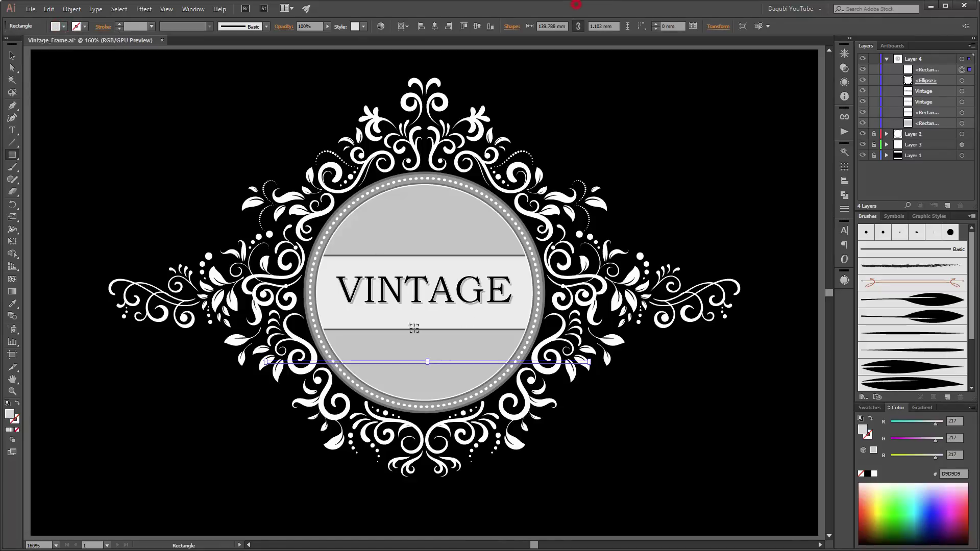
alt+scroll(416, 330, up, 2)
drag(950, 72, 944, 127)
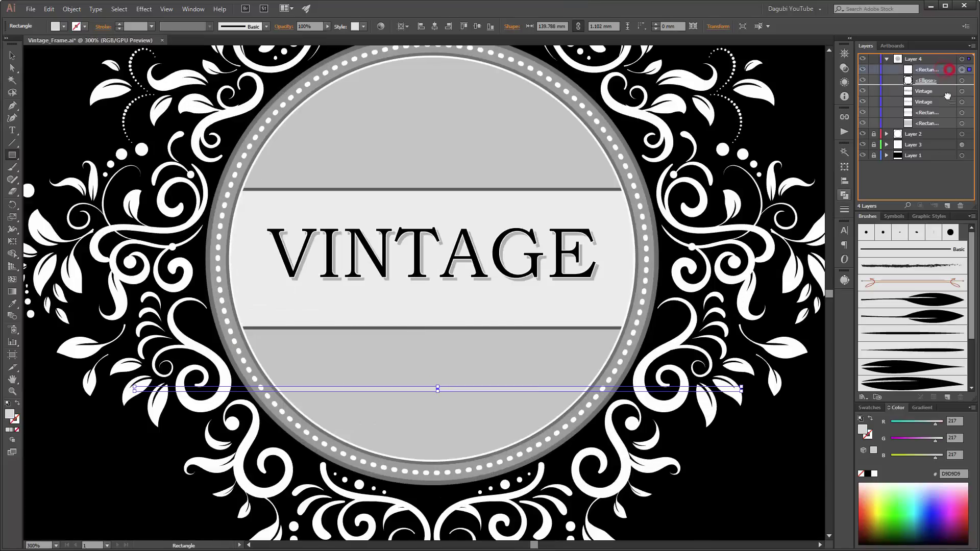
click(944, 126)
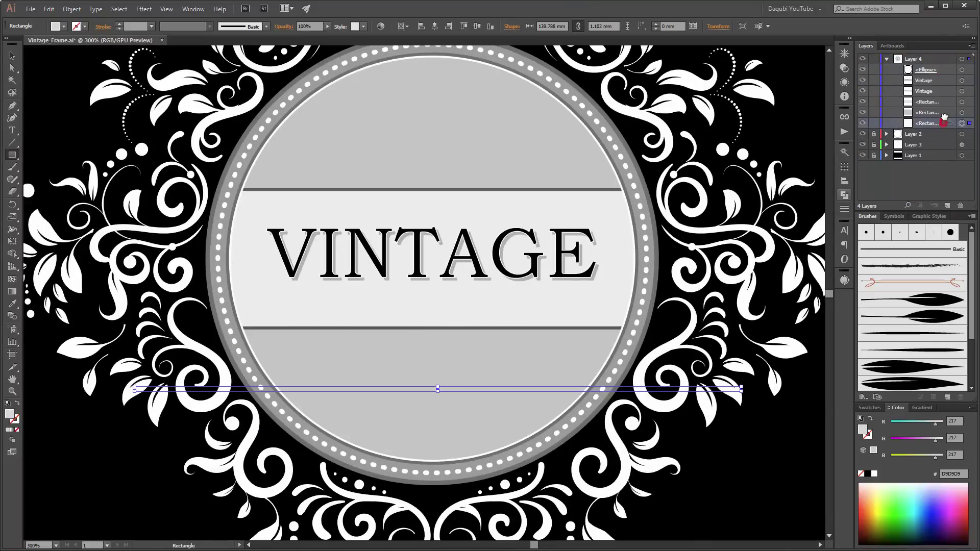
drag(944, 123, 944, 112)
key(v)
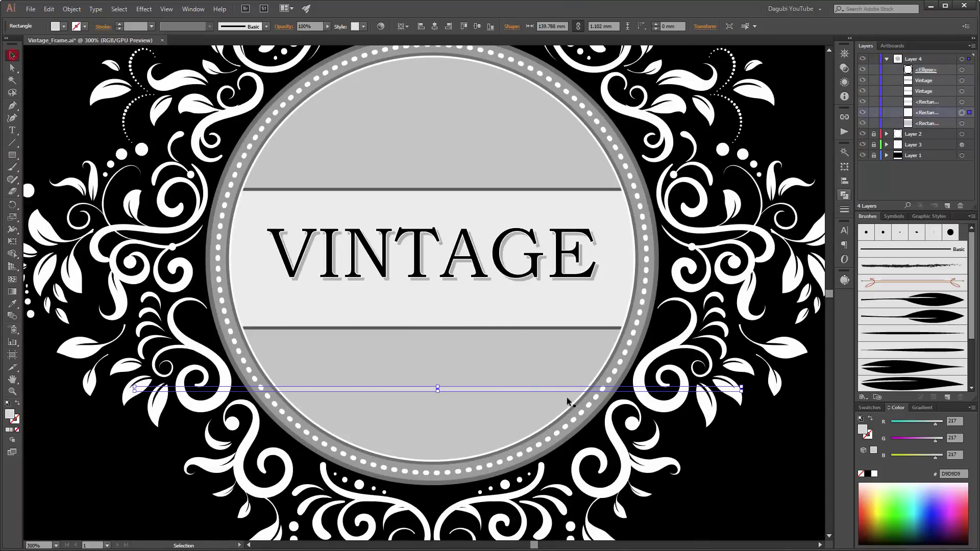
drag(560, 388, 561, 456)
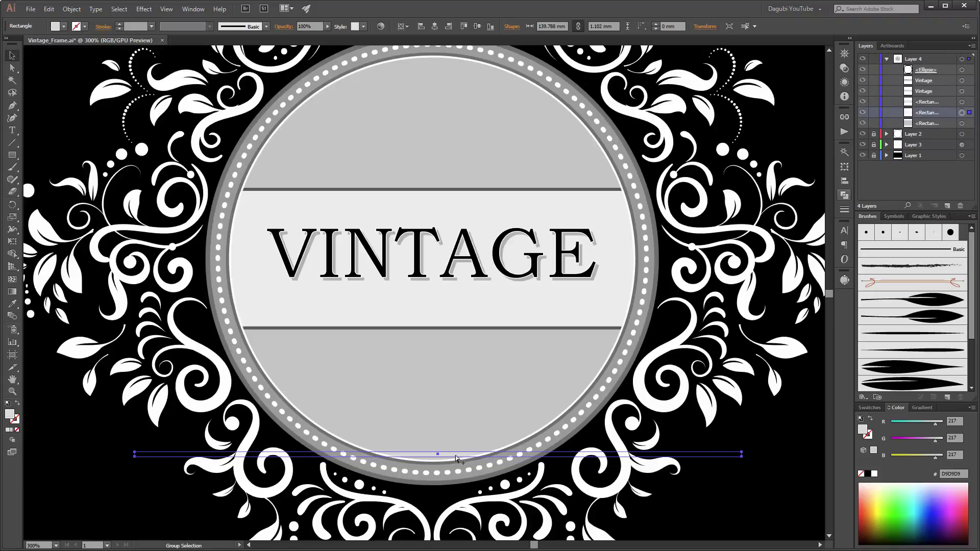
Repeat the strip upward into evenly spaced stripes and collect them into new Layer 5
drag(459, 454, 458, 442)
key(ctrl+d)
key(ctrl+d)
key(ctrl+d)
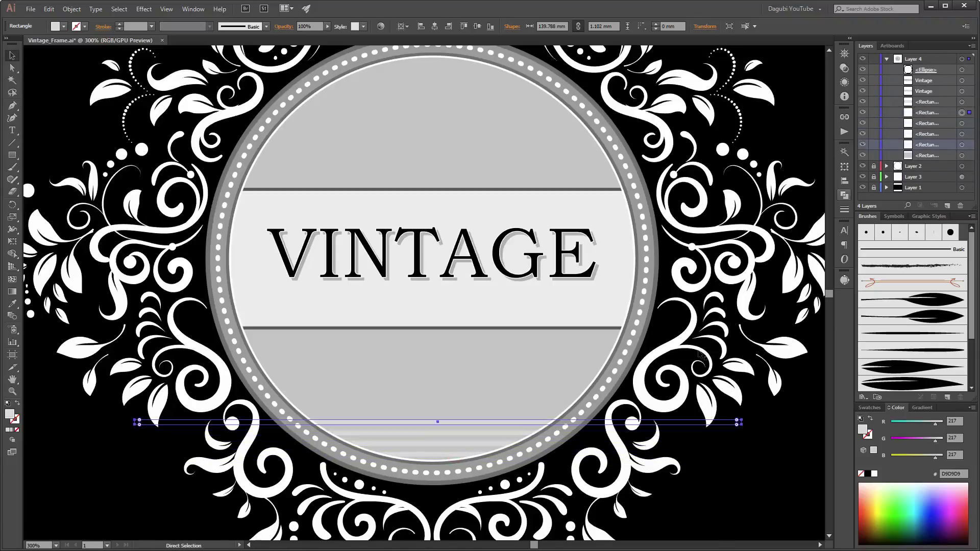
key(ctrl+d)
key(ctrl+d)
key(ctrl+d)
key(ctrl+d)
key(ctrl+d)
key(ctrl+d)
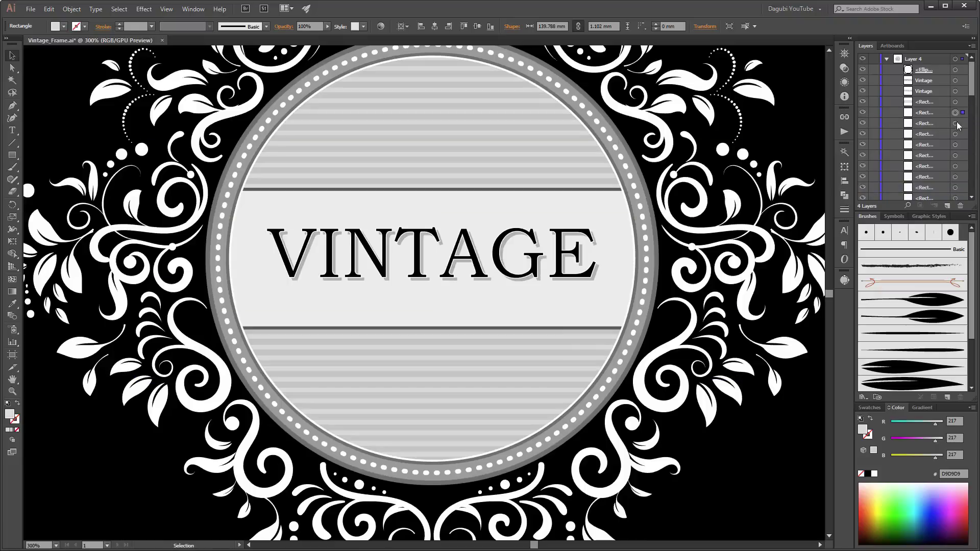
drag(971, 86, 975, 189)
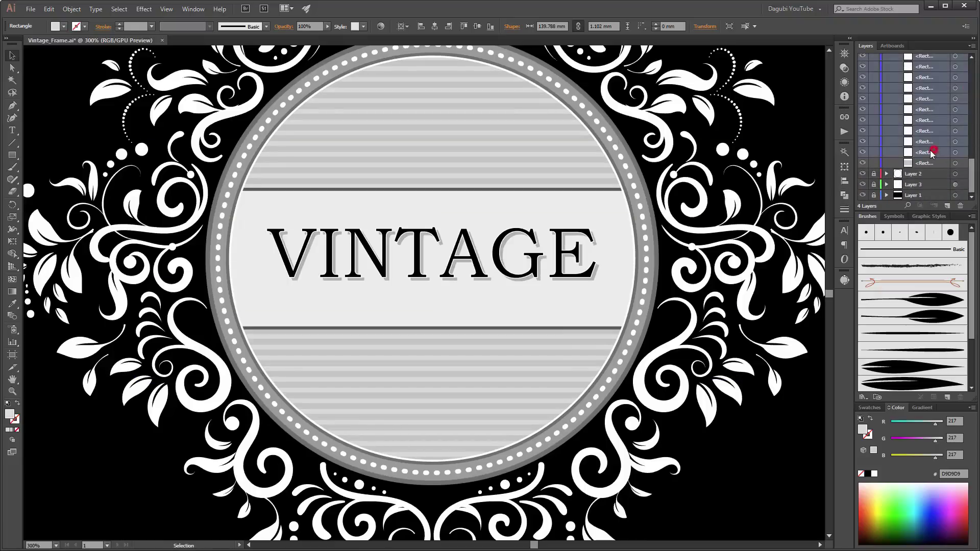
click(972, 45)
click(899, 187)
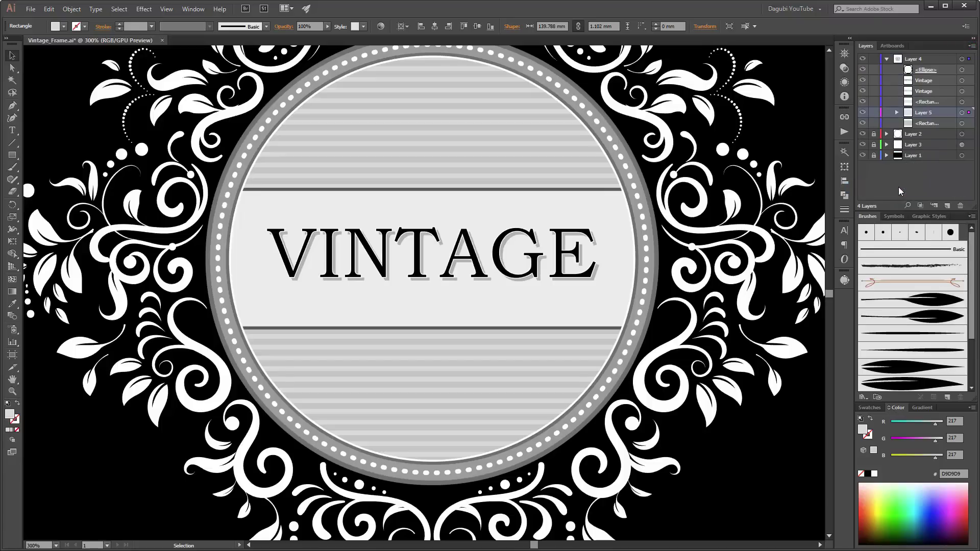
click(962, 113)
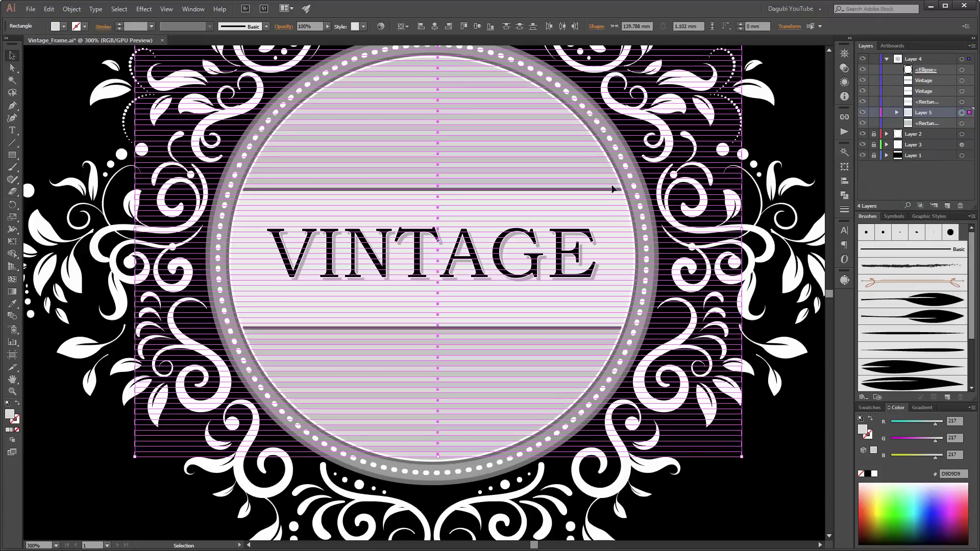
drag(613, 189, 612, 185)
click(73, 123)
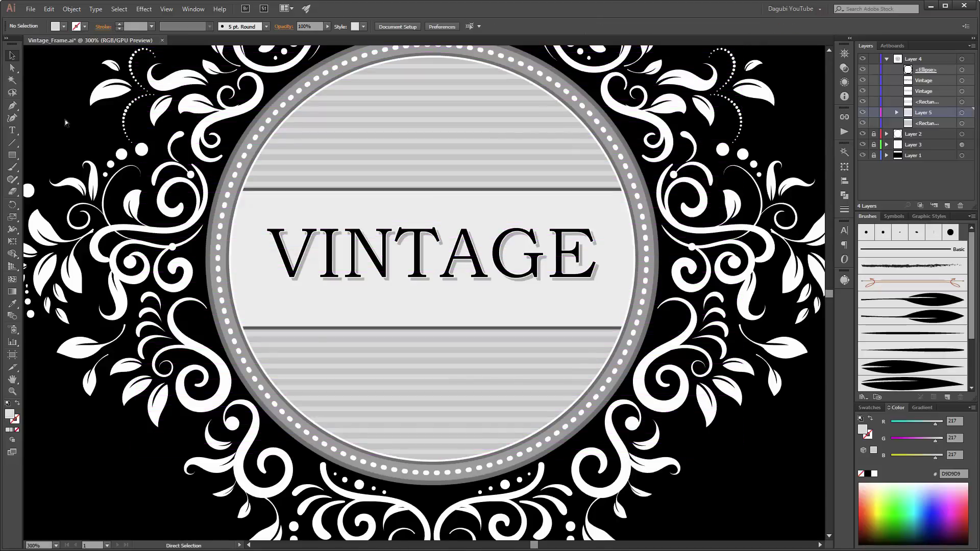
key(ctrl+0)
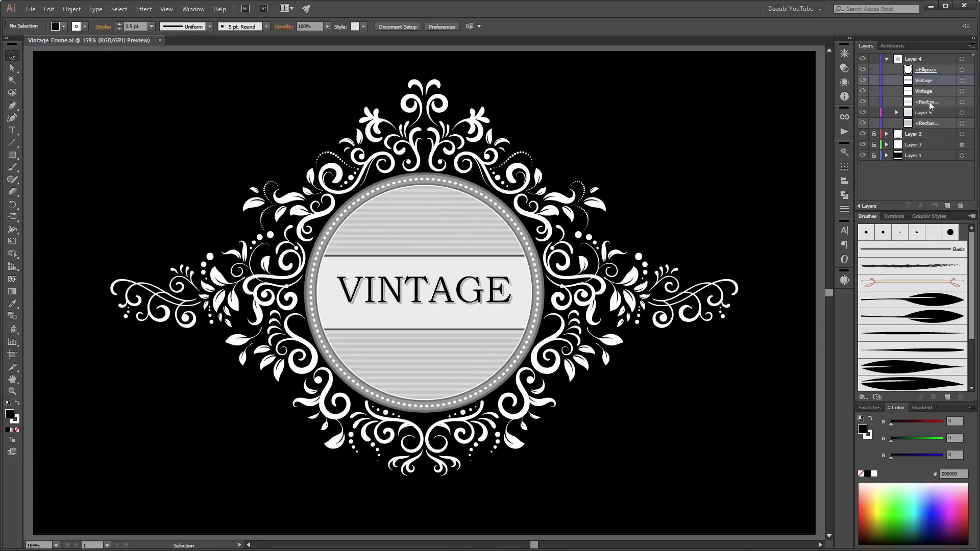
Shorten the banner behind VINTAGE, nudge the lettering, then stretch the banner taller again
click(962, 101)
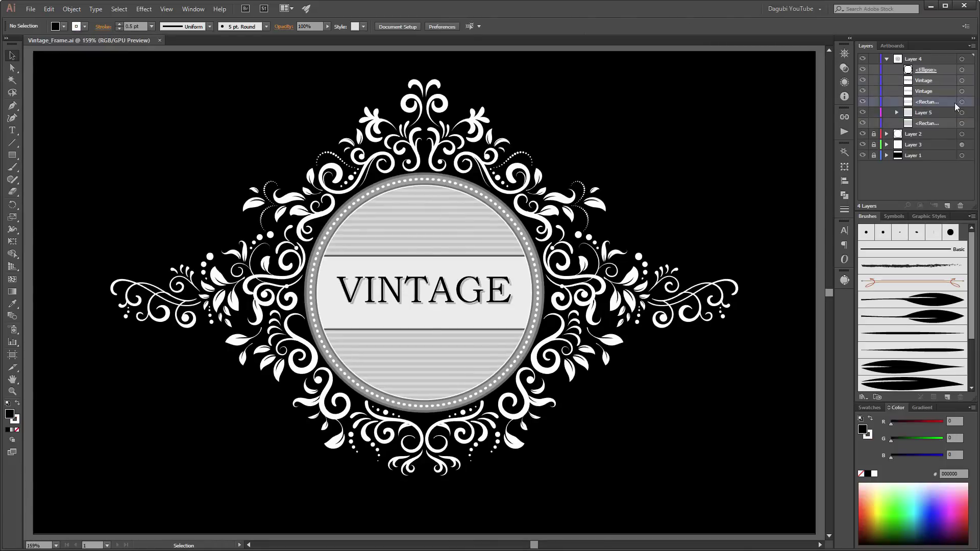
drag(432, 256, 432, 274)
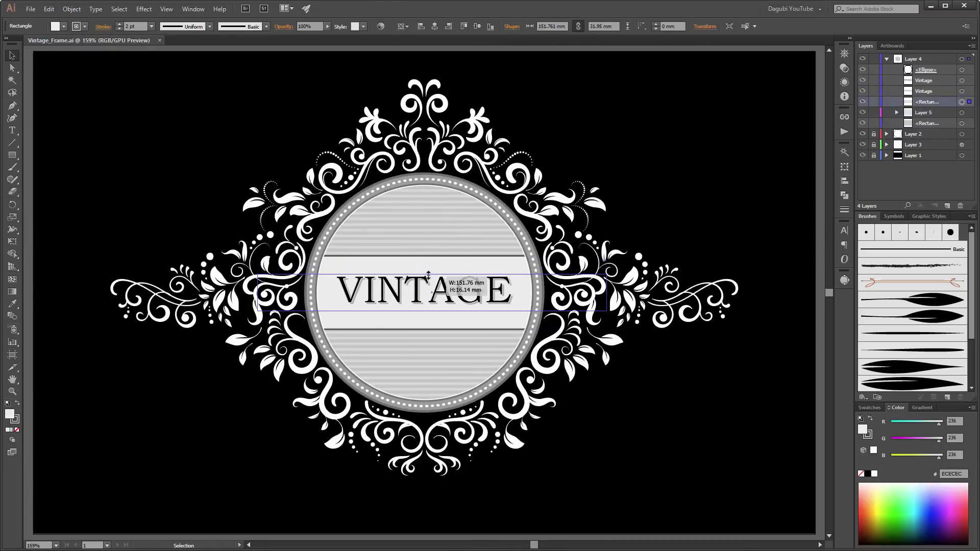
click(962, 80)
shift+click(962, 91)
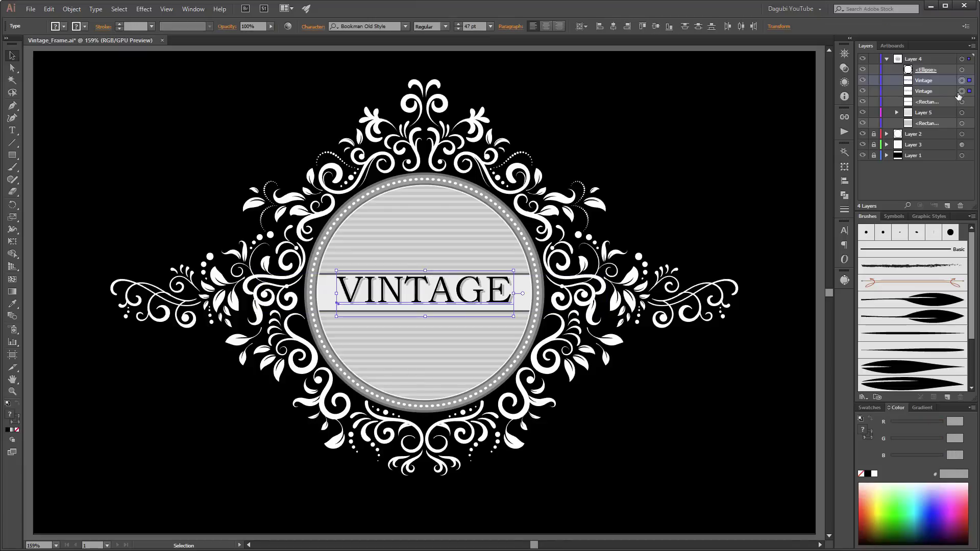
key(Down)
key(Down)
key(Down)
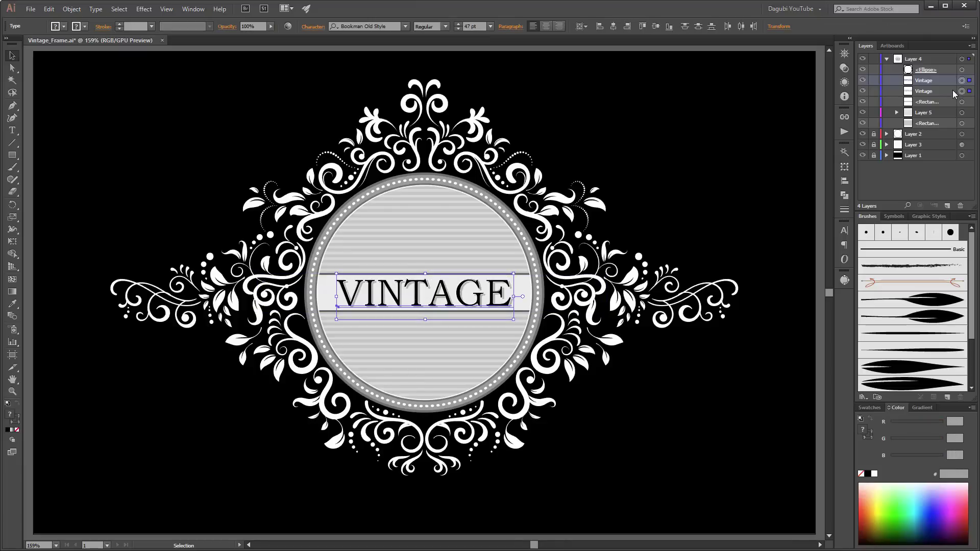
key(Up)
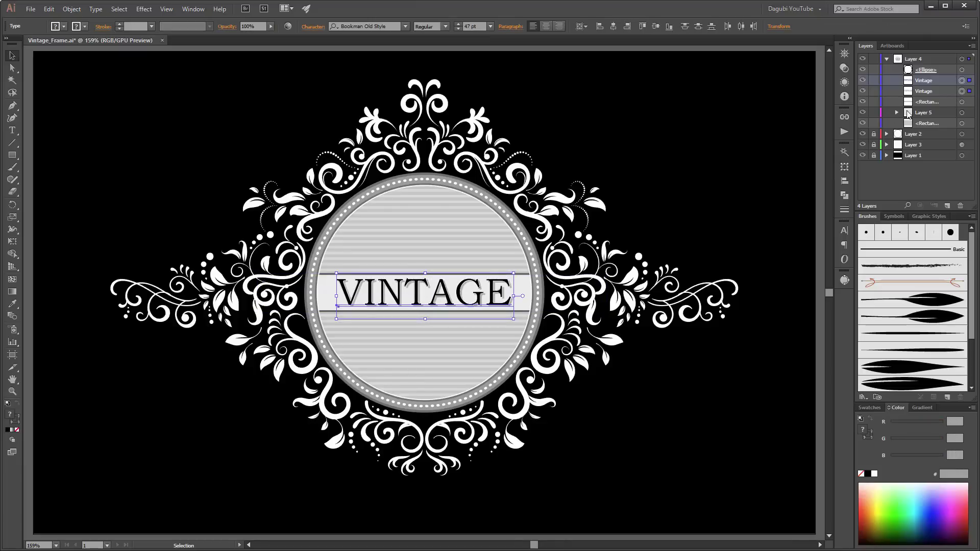
click(961, 102)
drag(433, 273, 432, 256)
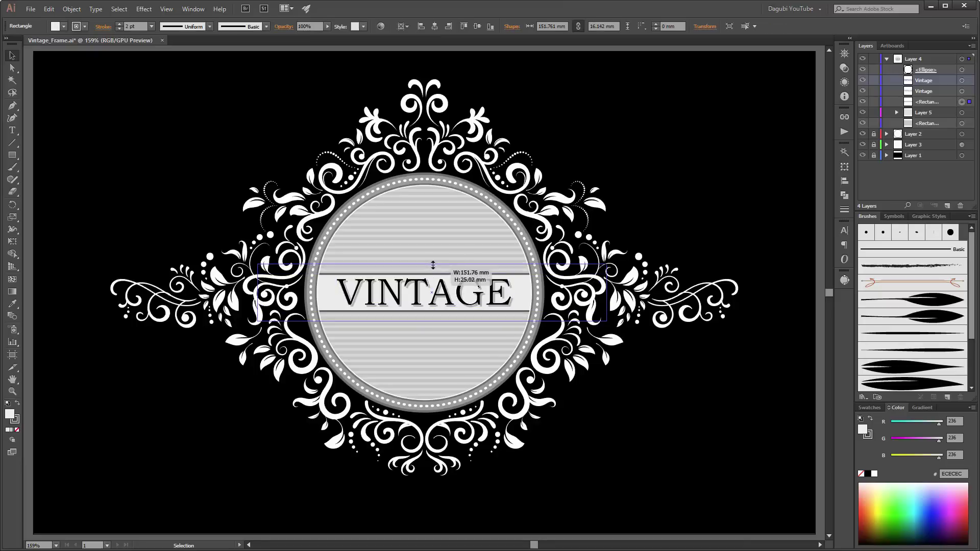